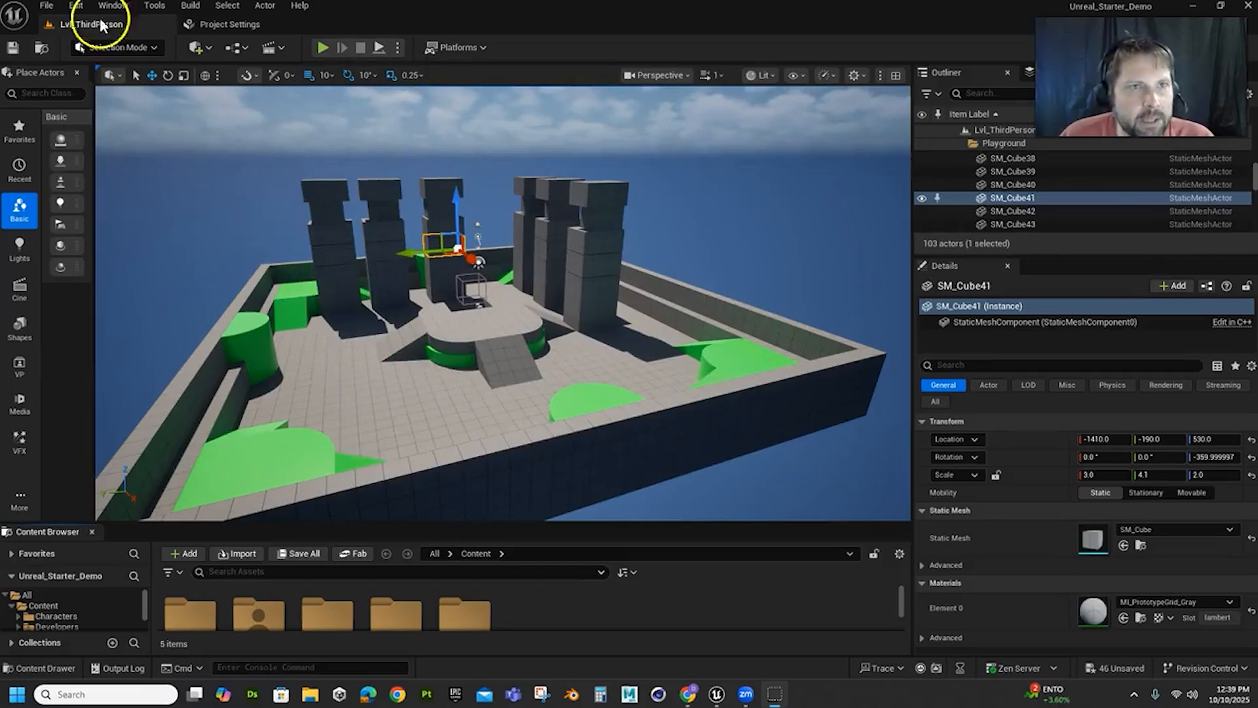
# Create a new level from the Basic template without saving the changes to the current level
pyautogui.click(48, 7)
pyautogui.click(80, 54)
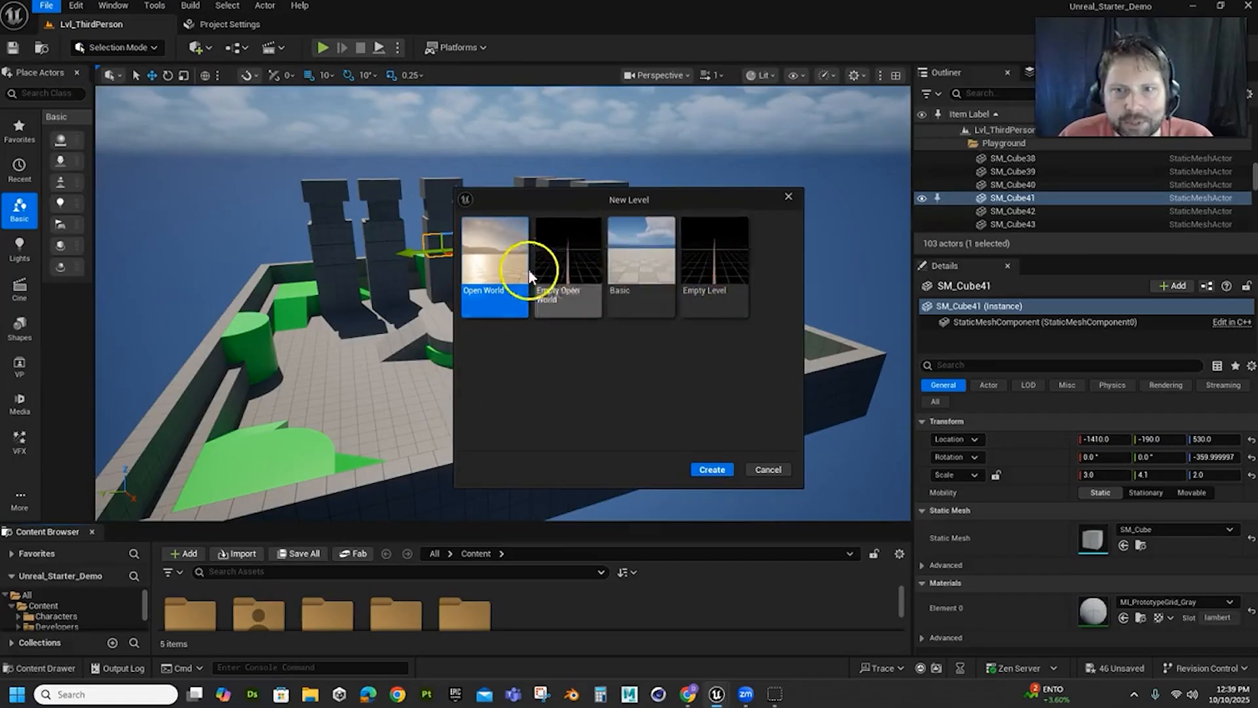
pyautogui.click(638, 276)
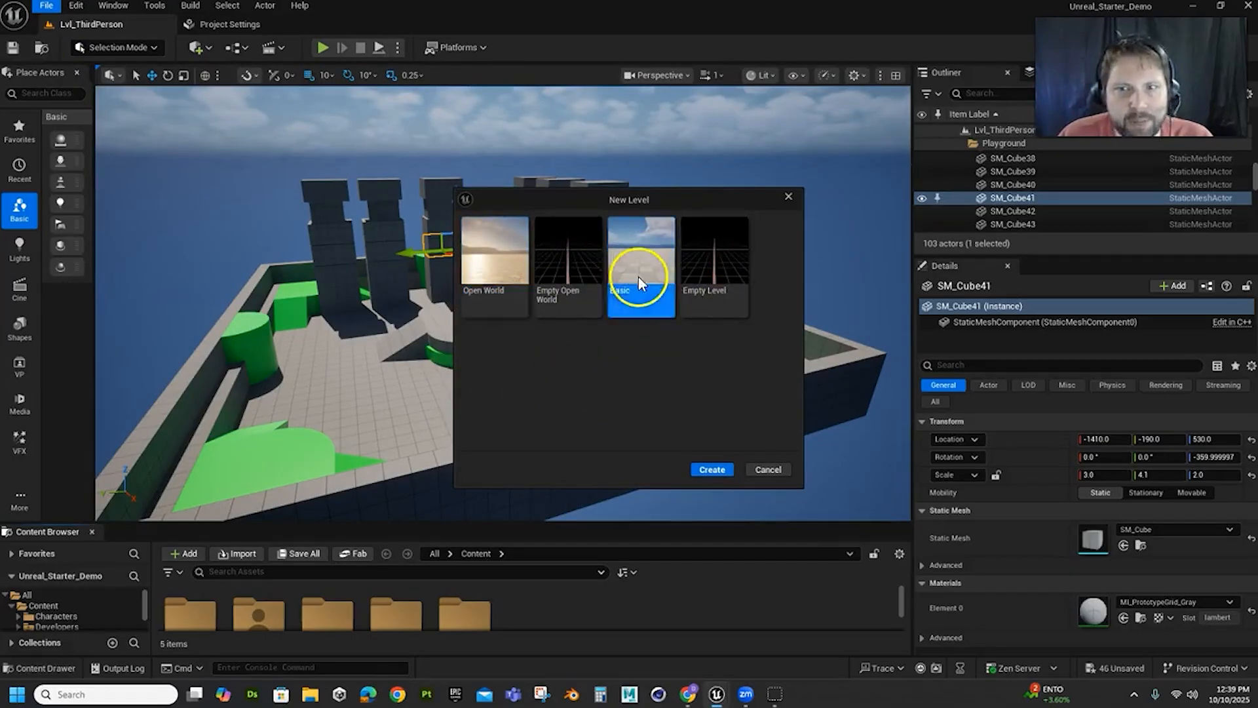
pyautogui.click(711, 470)
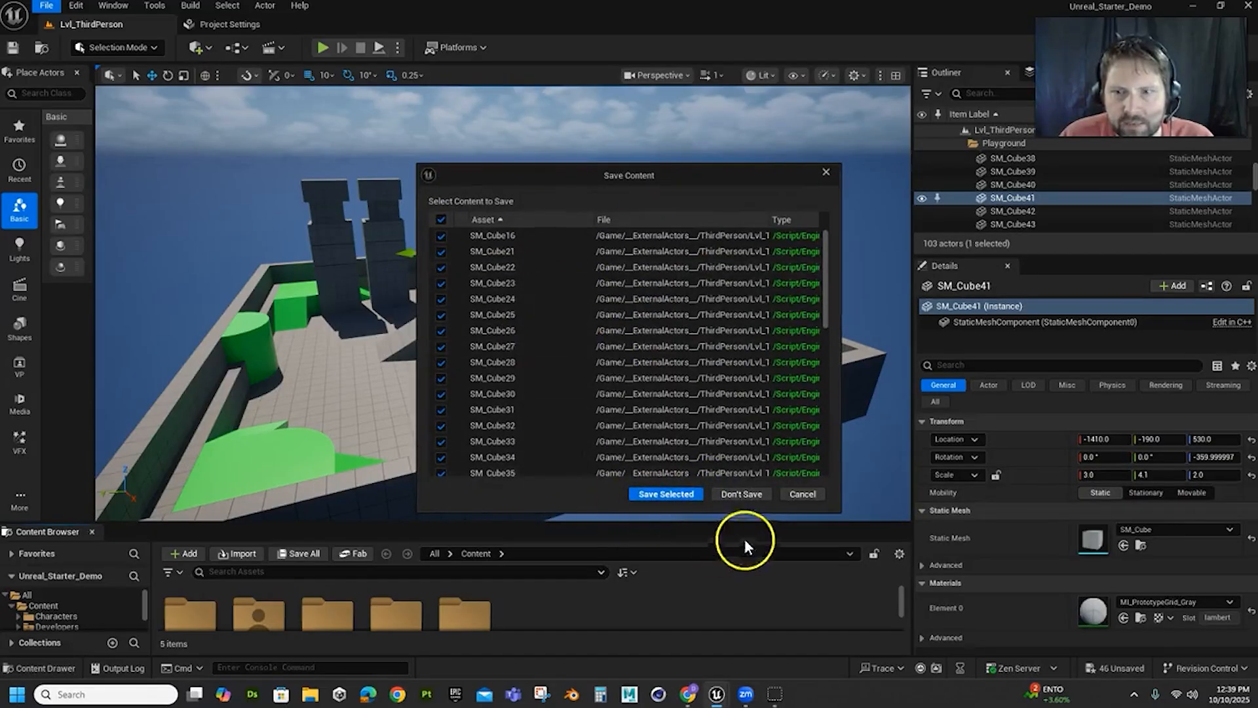
pyautogui.click(737, 495)
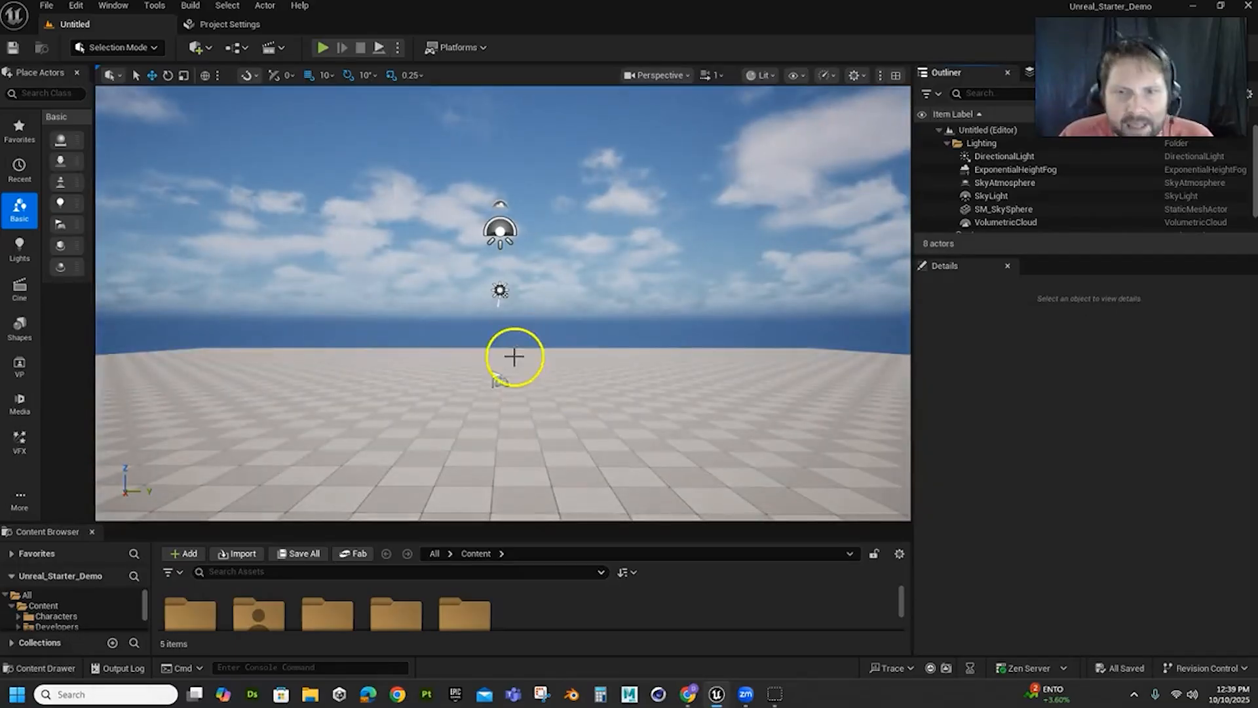
pyautogui.scroll(-6, 511, 358)
pyautogui.keyDown('alt'); pyautogui.moveTo(599, 320); pyautogui.dragTo(672, 340); pyautogui.keyUp('alt')
pyautogui.scroll(7, 556, 341)
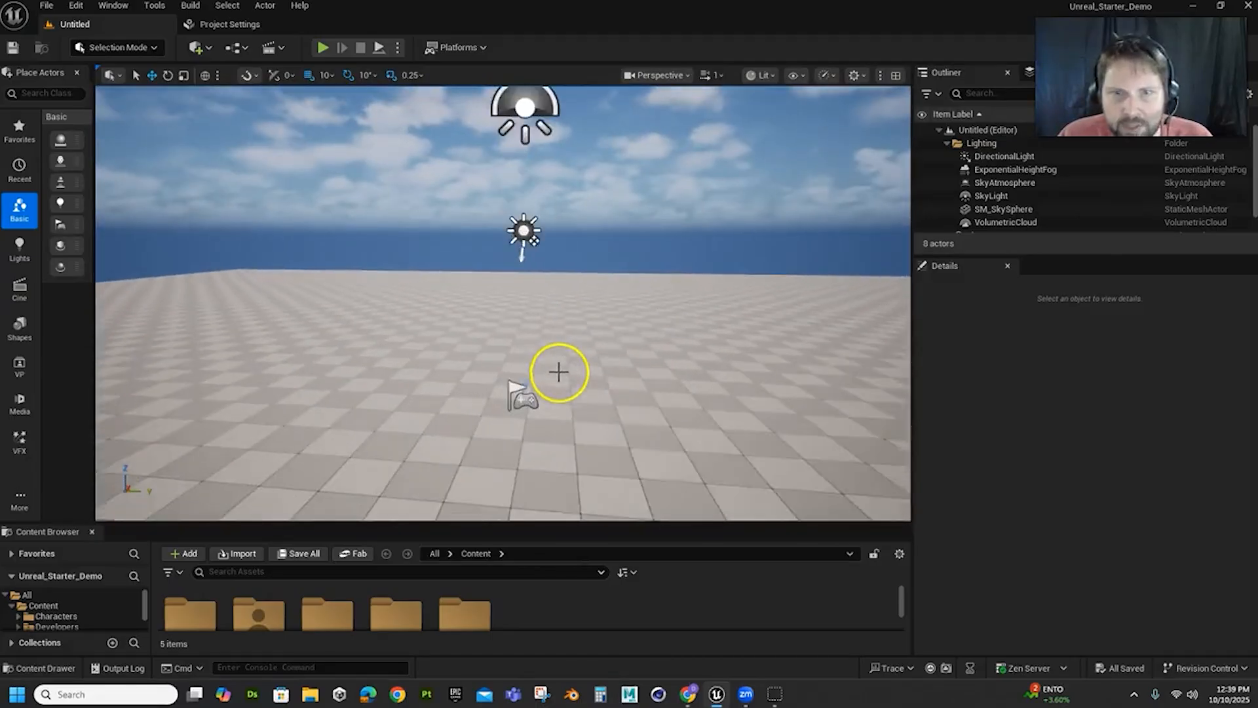
pyautogui.scroll(-2, 556, 372)
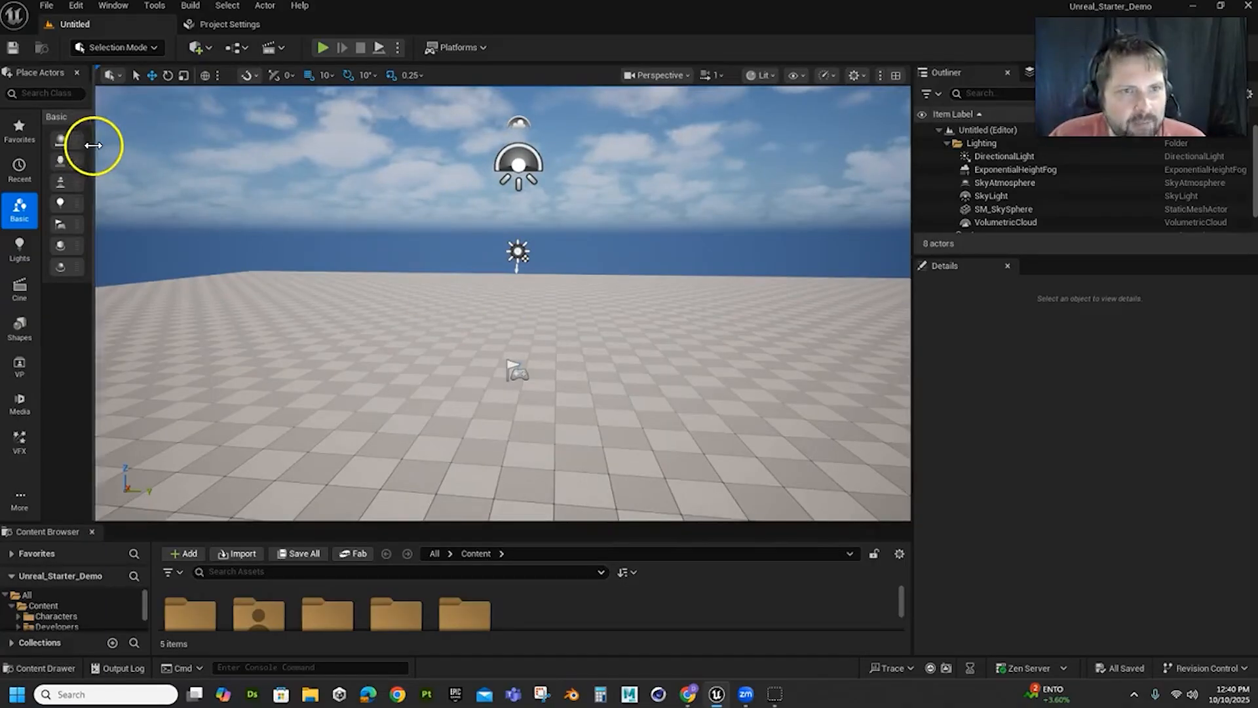
# Widen the Place Actors panel and load another editor layout
pyautogui.moveTo(93, 145); pyautogui.dragTo(161, 149)
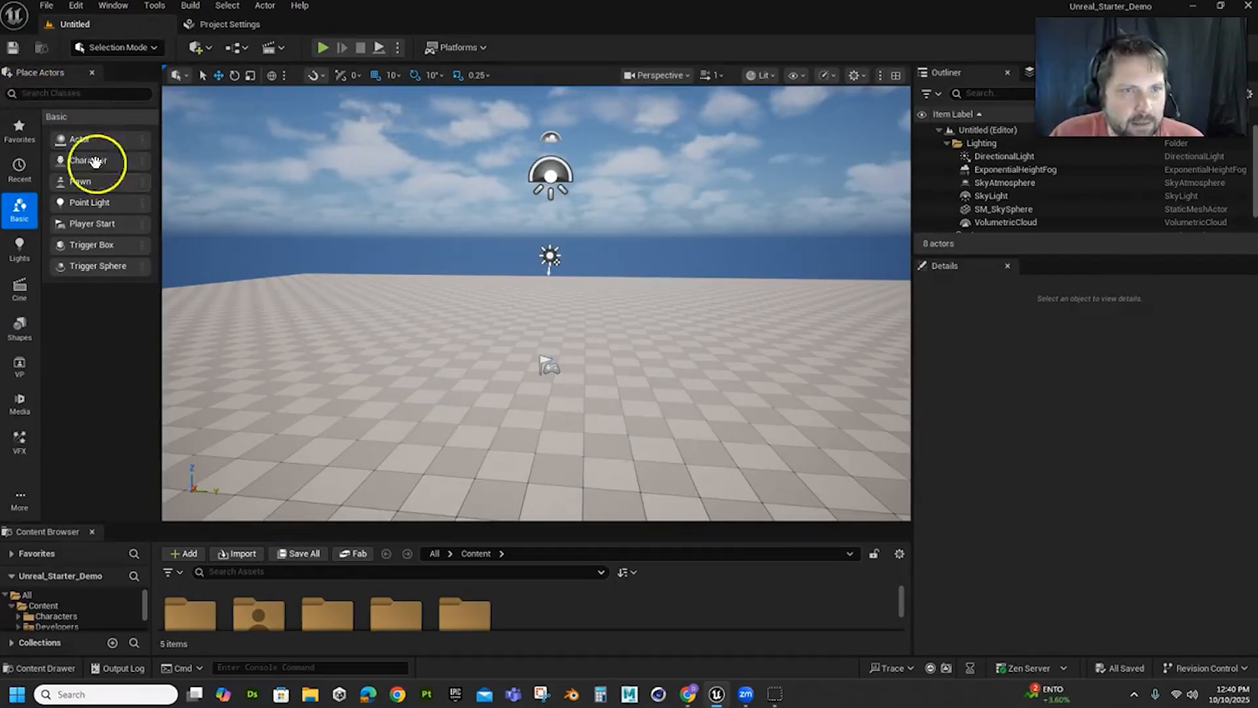
pyautogui.click(112, 8)
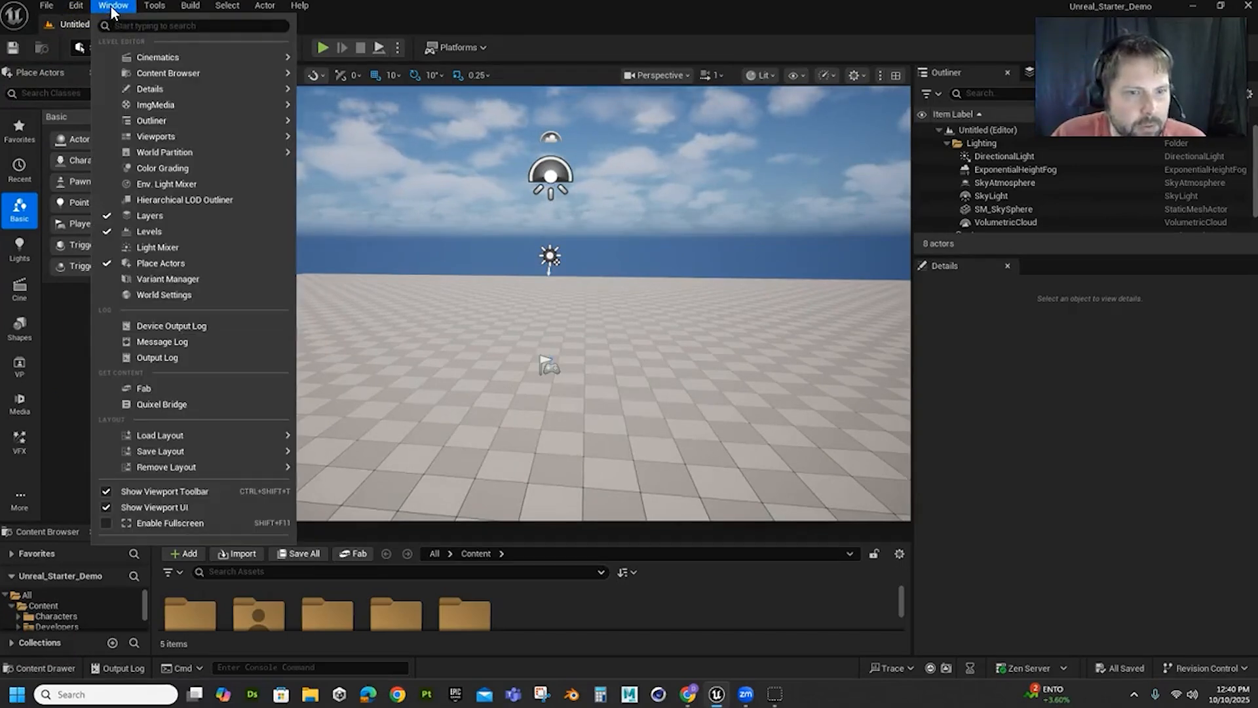
pyautogui.moveTo(188, 439)
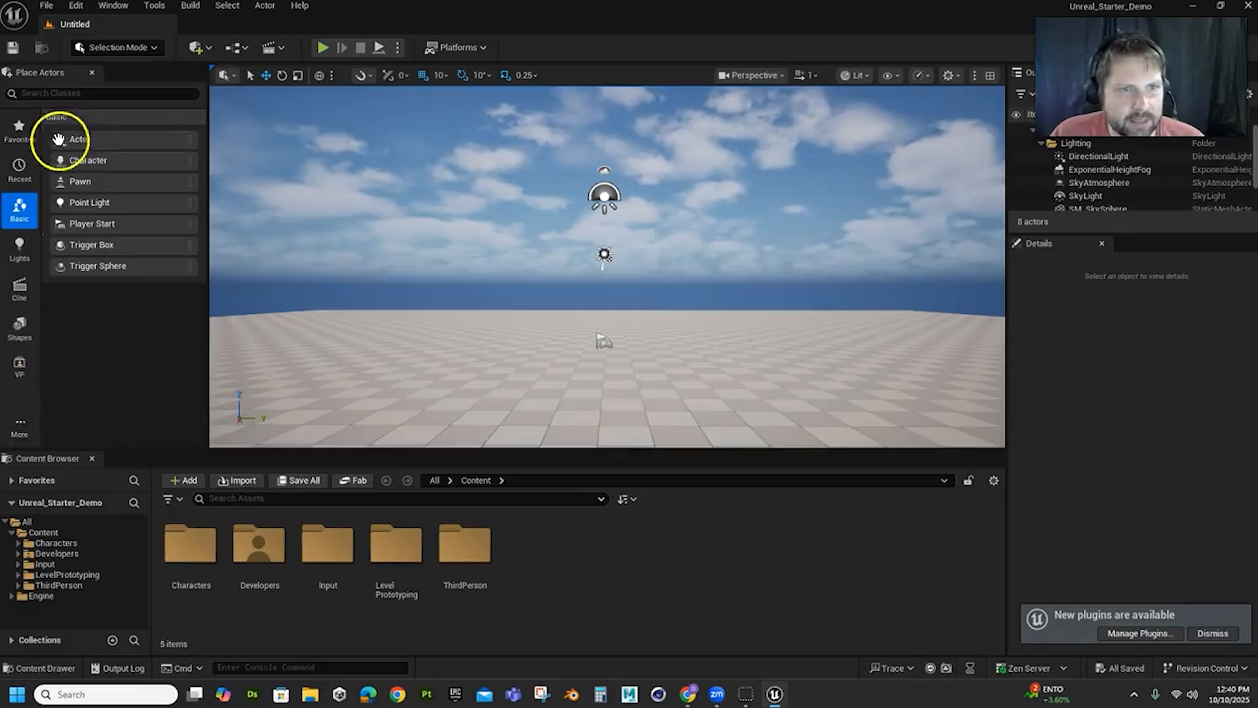
# Place a Cube shape on the floor at about X 50, Y -580, Z 50
pyautogui.click(26, 334)
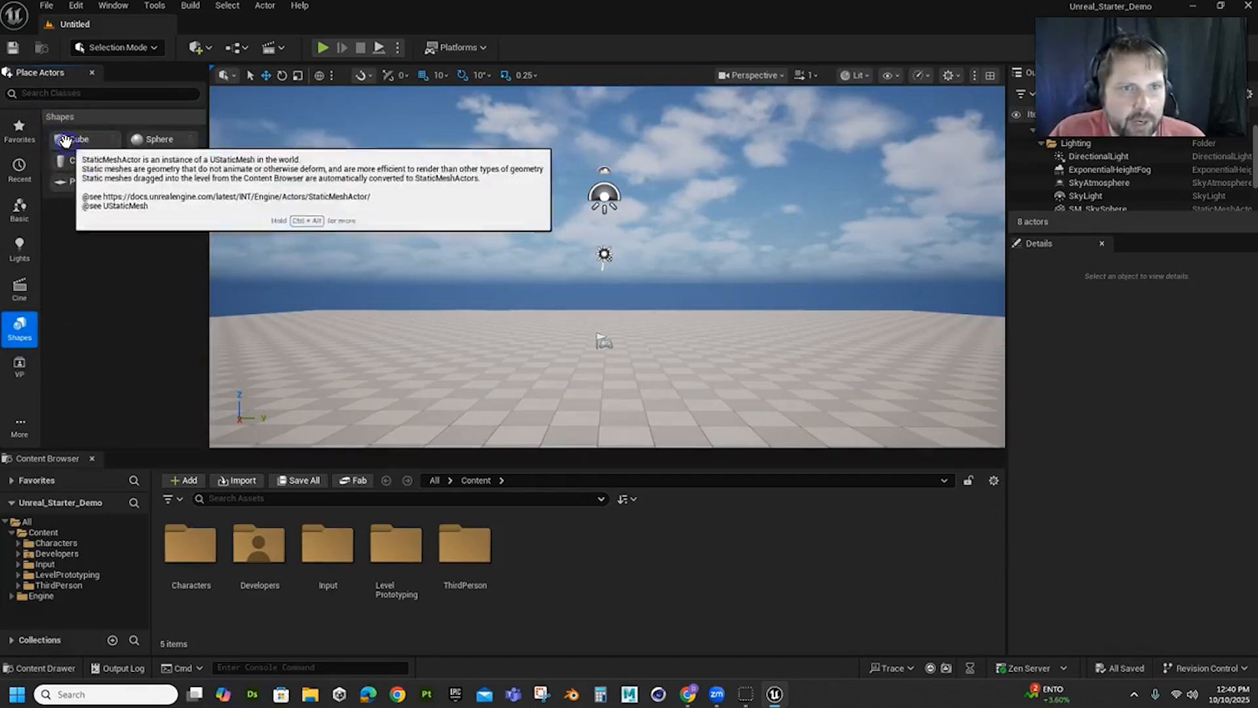
pyautogui.moveTo(75, 139); pyautogui.dragTo(447, 286)
pyautogui.moveTo(447, 343); pyautogui.dragTo(456, 304)
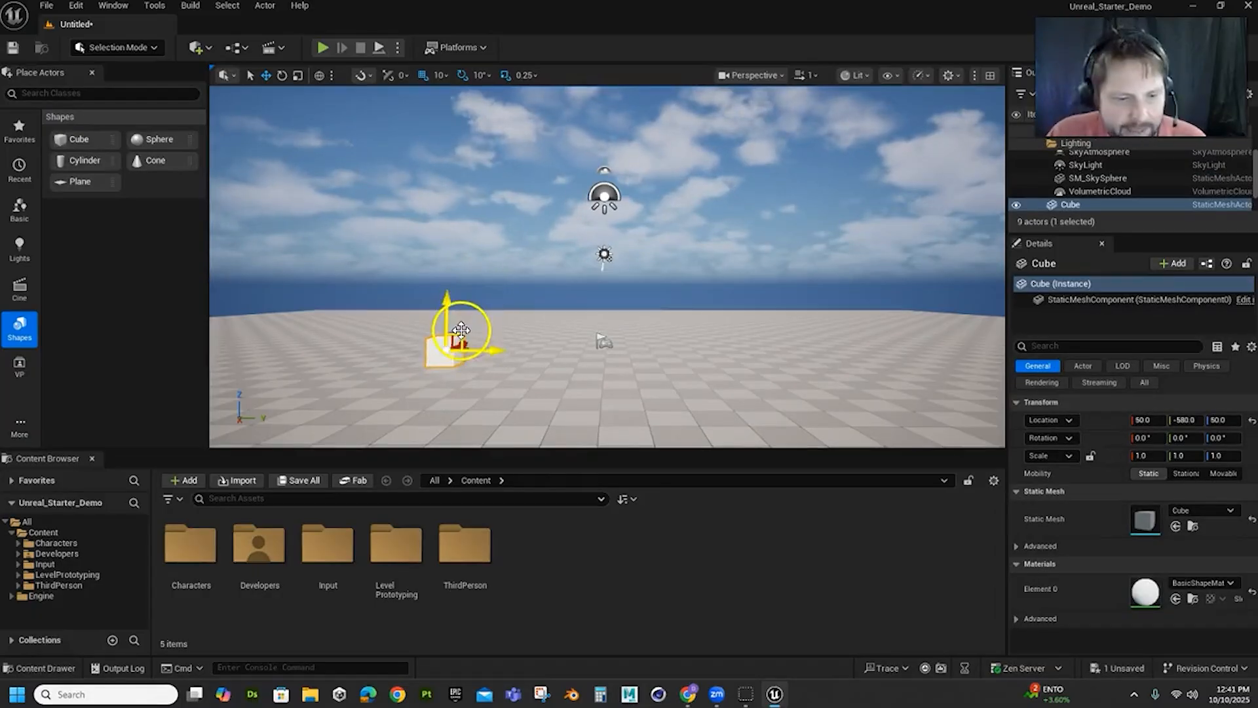
# Scale the cube uniformly to 3.0 and raise it to Z 150
pyautogui.press('r')
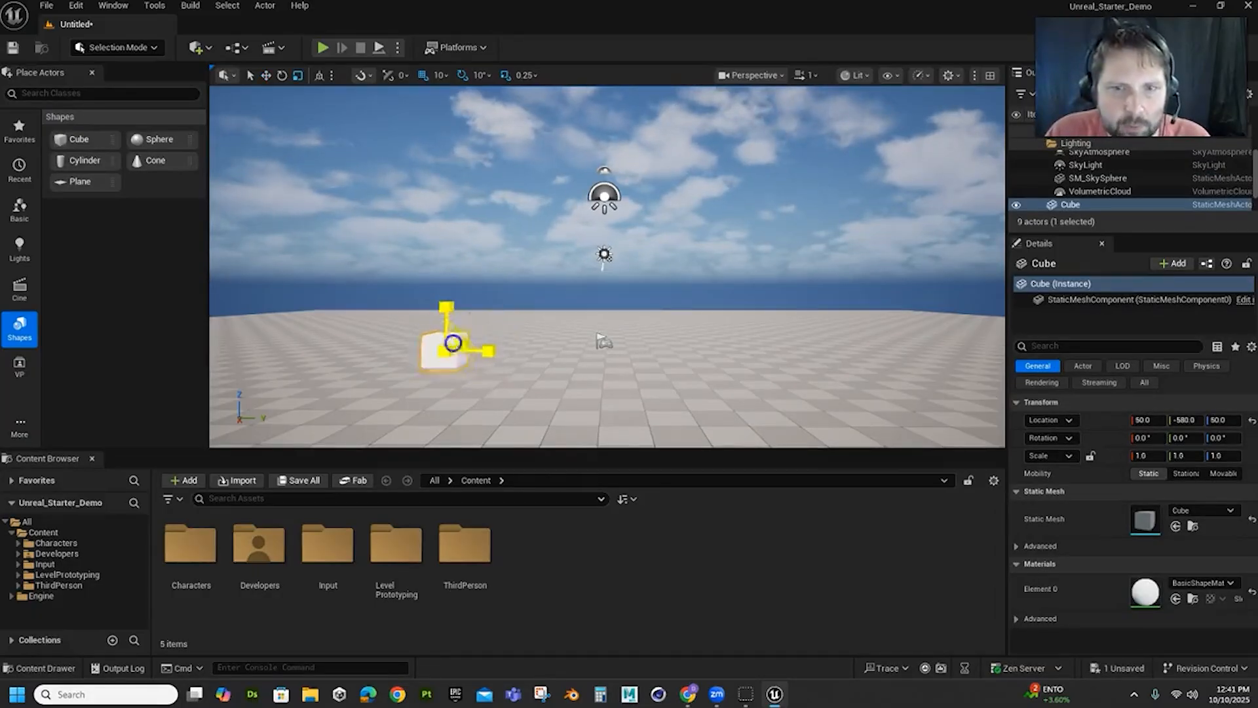
pyautogui.moveTo(453, 343); pyautogui.dragTo(454, 281)
pyautogui.keyDown('alt'); pyautogui.moveTo(611, 343); pyautogui.dragTo(347, 424); pyautogui.keyUp('alt')
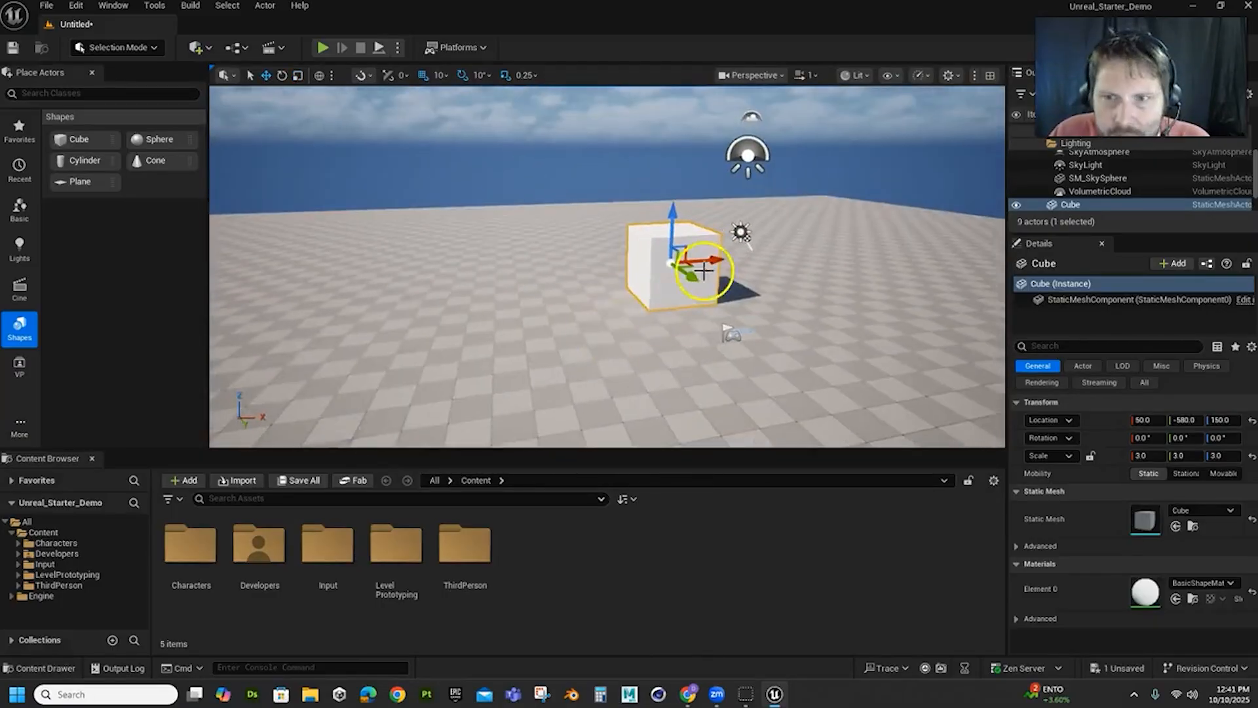
pyautogui.moveTo(647, 342); pyautogui.dragTo(1256, 175, button='middle')
pyautogui.moveTo(647, 342); pyautogui.dragTo(588, 278, button='right')
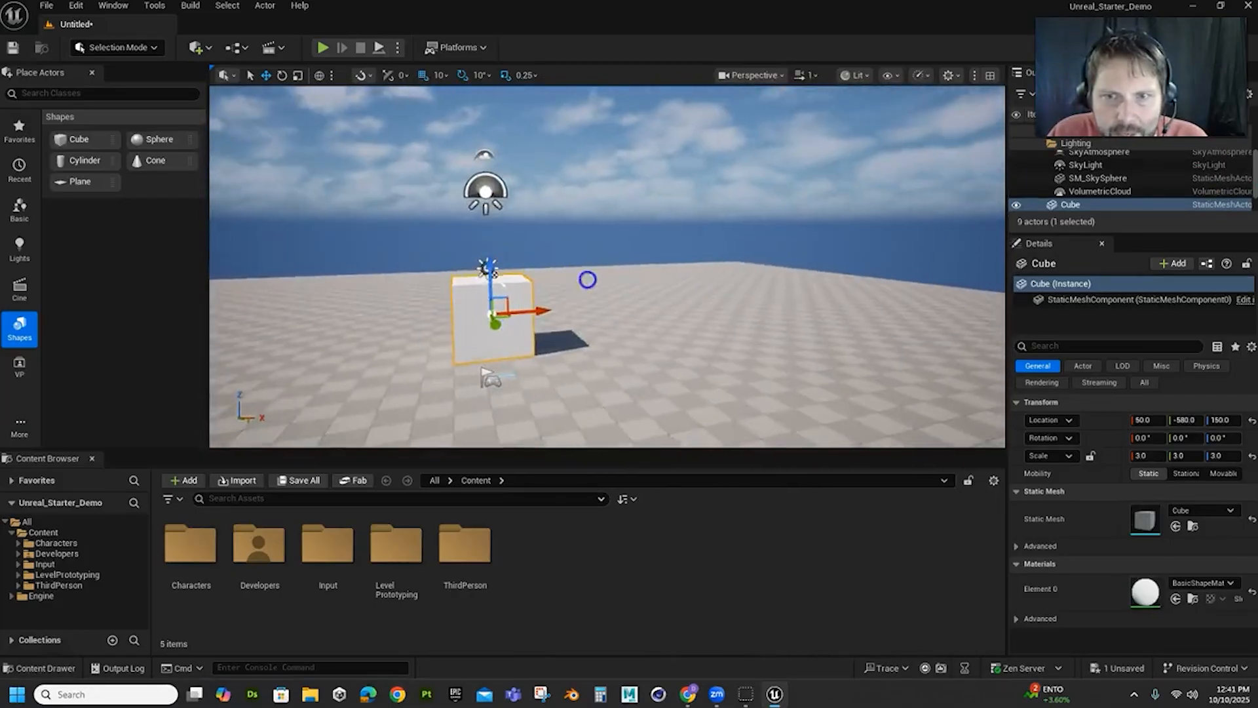
# Stretch the cube into a wall with scale 18.0 in X and 17.5 in Z, and raise it to Z 870
pyautogui.moveTo(621, 332); pyautogui.dragTo(956, 301)
pyautogui.press('e')
pyautogui.press('r')
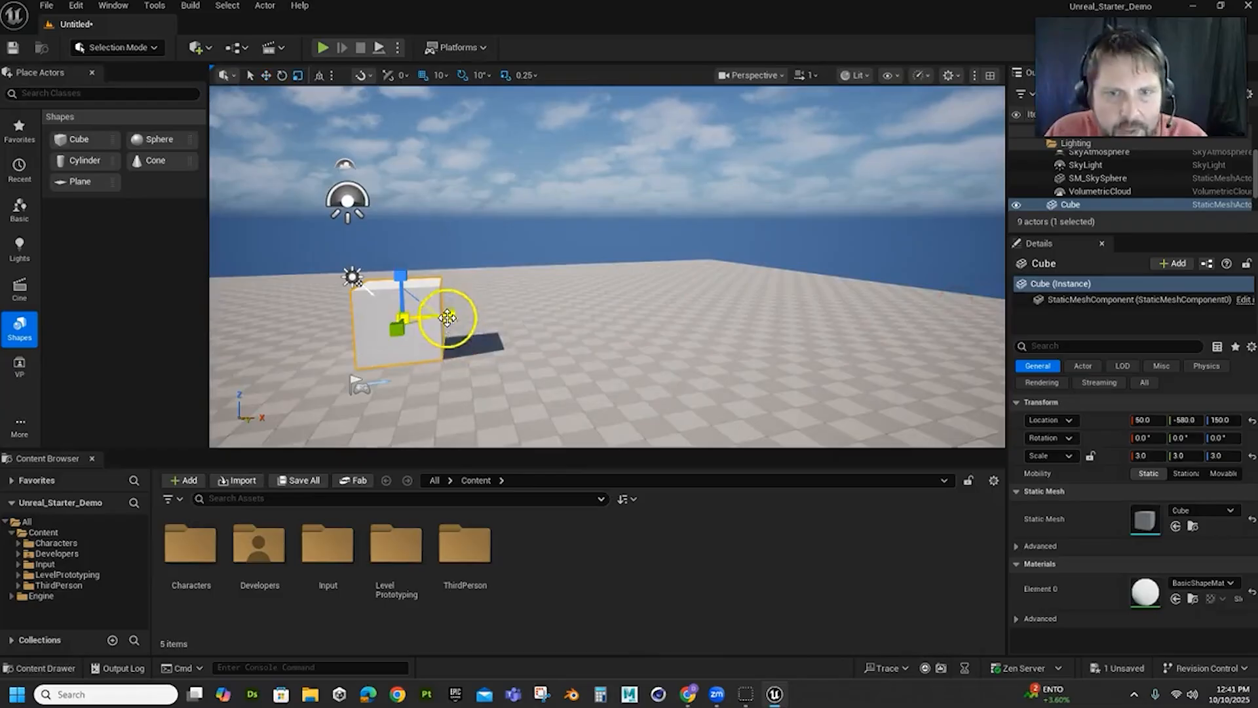
pyautogui.moveTo(449, 317); pyautogui.dragTo(1099, 175)
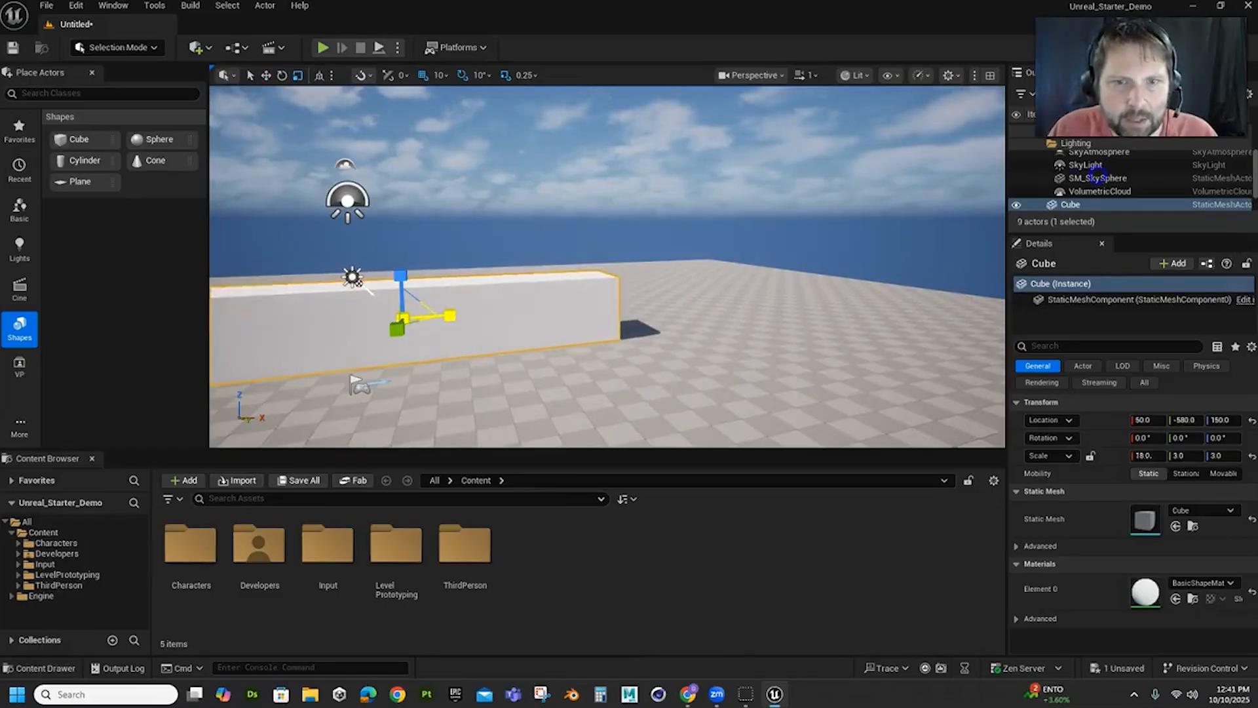
pyautogui.moveTo(400, 276); pyautogui.dragTo(401, 0)
pyautogui.scroll(-6, 422, 332)
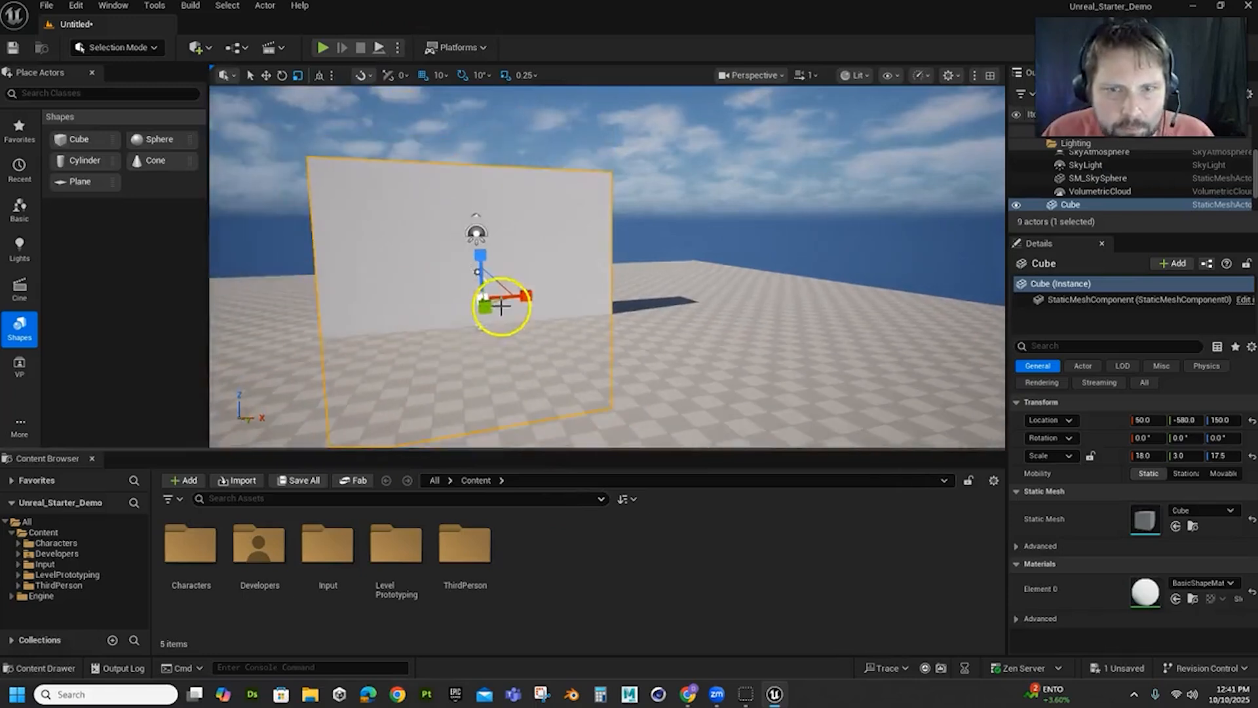
pyautogui.press('w')
pyautogui.moveTo(479, 243); pyautogui.dragTo(482, 143)
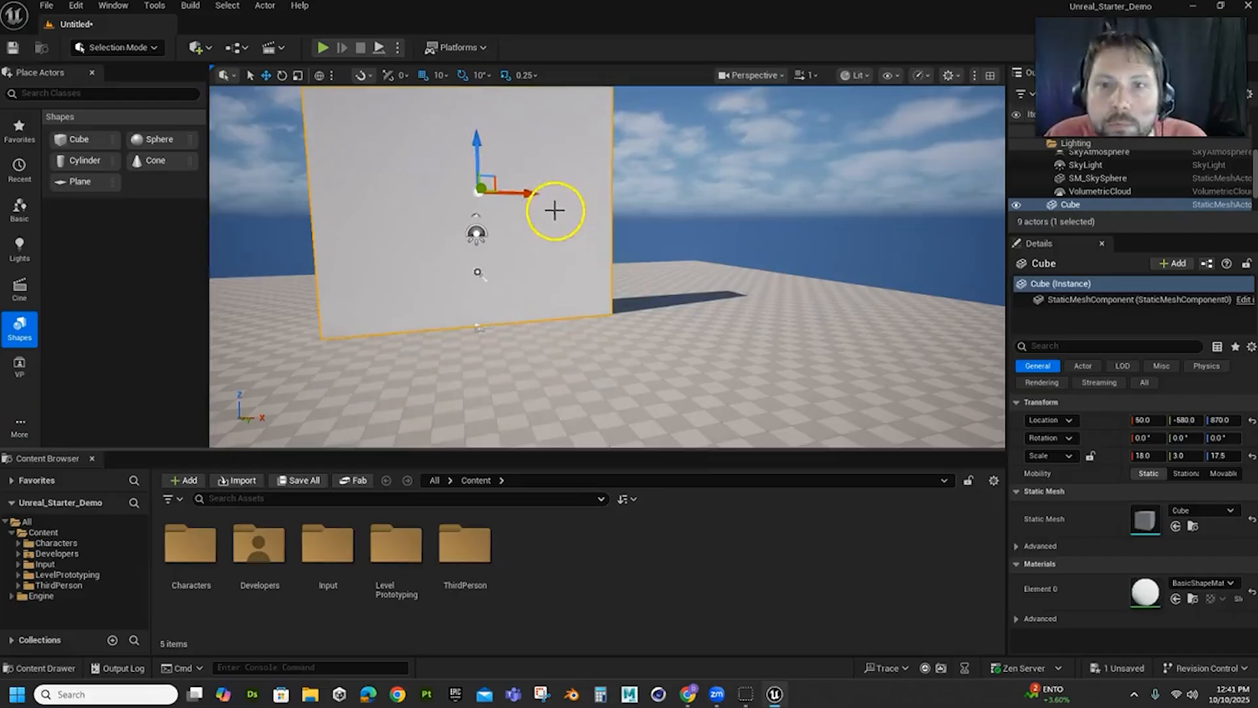
# Duplicate the wall along X to about 2060, and duplicate that copy across the floor to about Y 1870
pyautogui.keyDown('alt'); pyautogui.moveTo(531, 189); pyautogui.dragTo(760, 197); pyautogui.keyUp('alt')
pyautogui.keyDown('alt'); pyautogui.moveTo(552, 385); pyautogui.dragTo(658, 401); pyautogui.keyUp('alt')
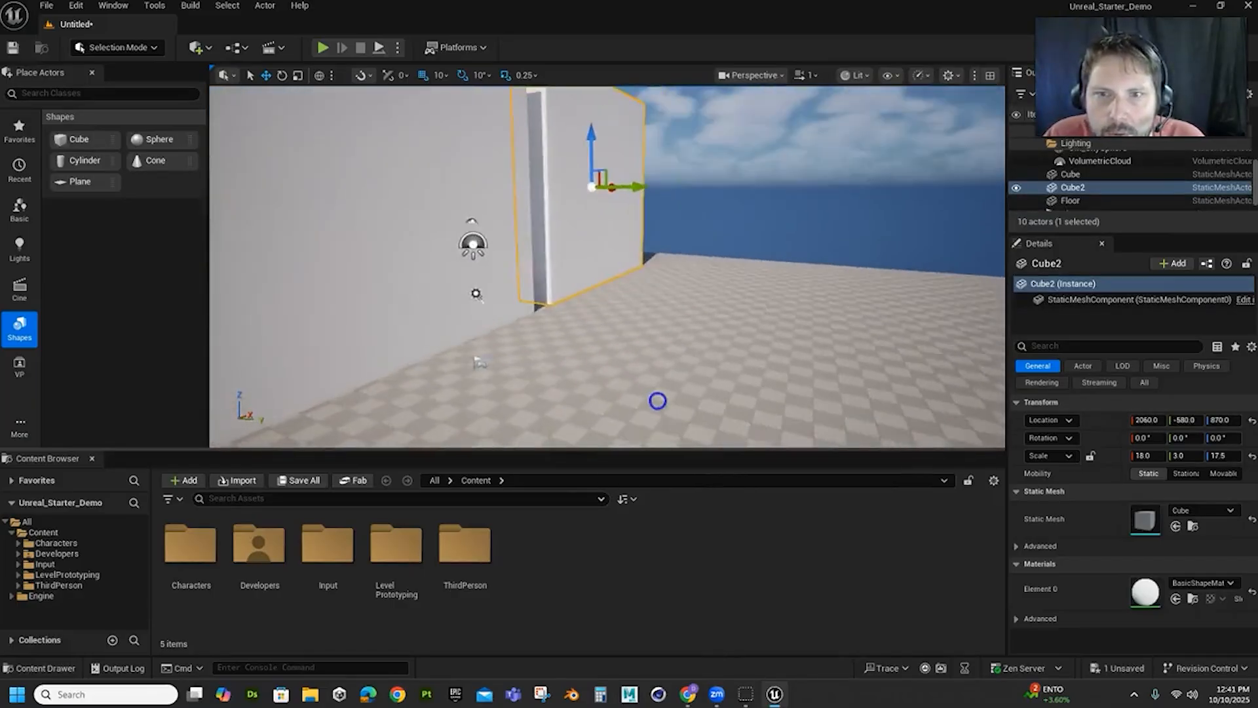
pyautogui.keyDown('alt'); pyautogui.moveTo(637, 188); pyautogui.dragTo(1005, 249); pyautogui.keyUp('alt')
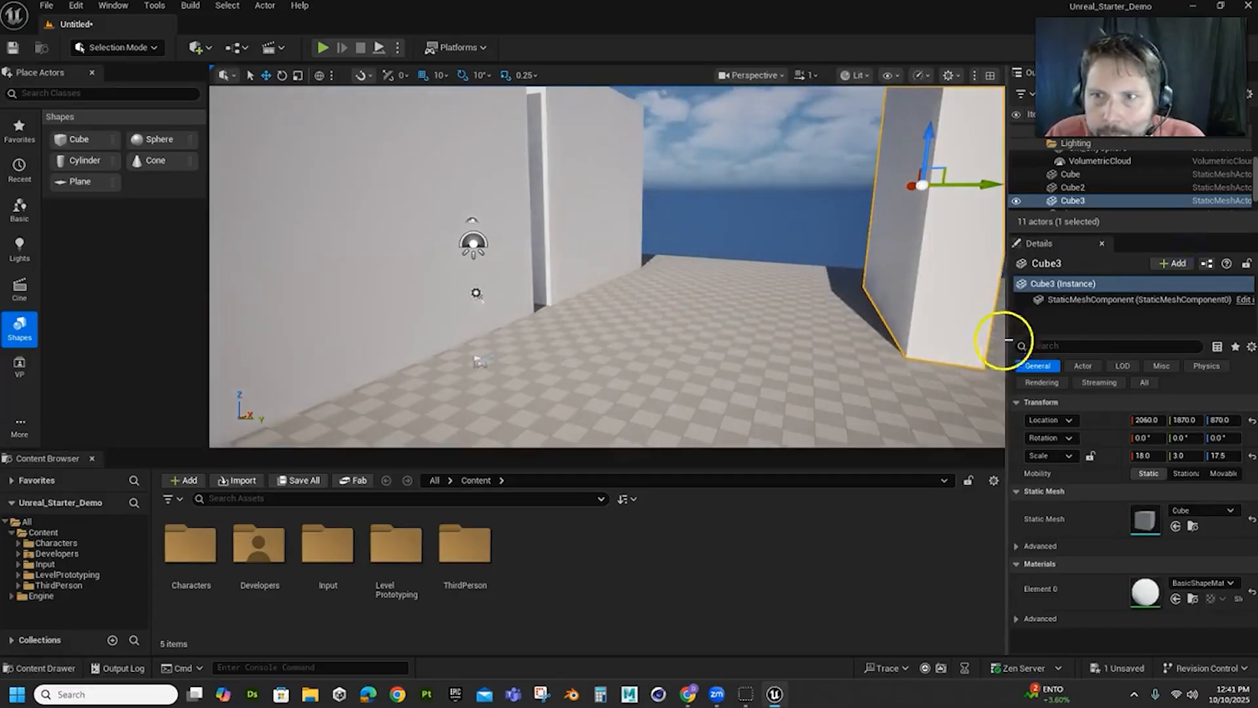
pyautogui.scroll(-10, 881, 314)
pyautogui.keyDown('alt'); pyautogui.moveTo(874, 324); pyautogui.dragTo(793, 332); pyautogui.keyUp('alt')
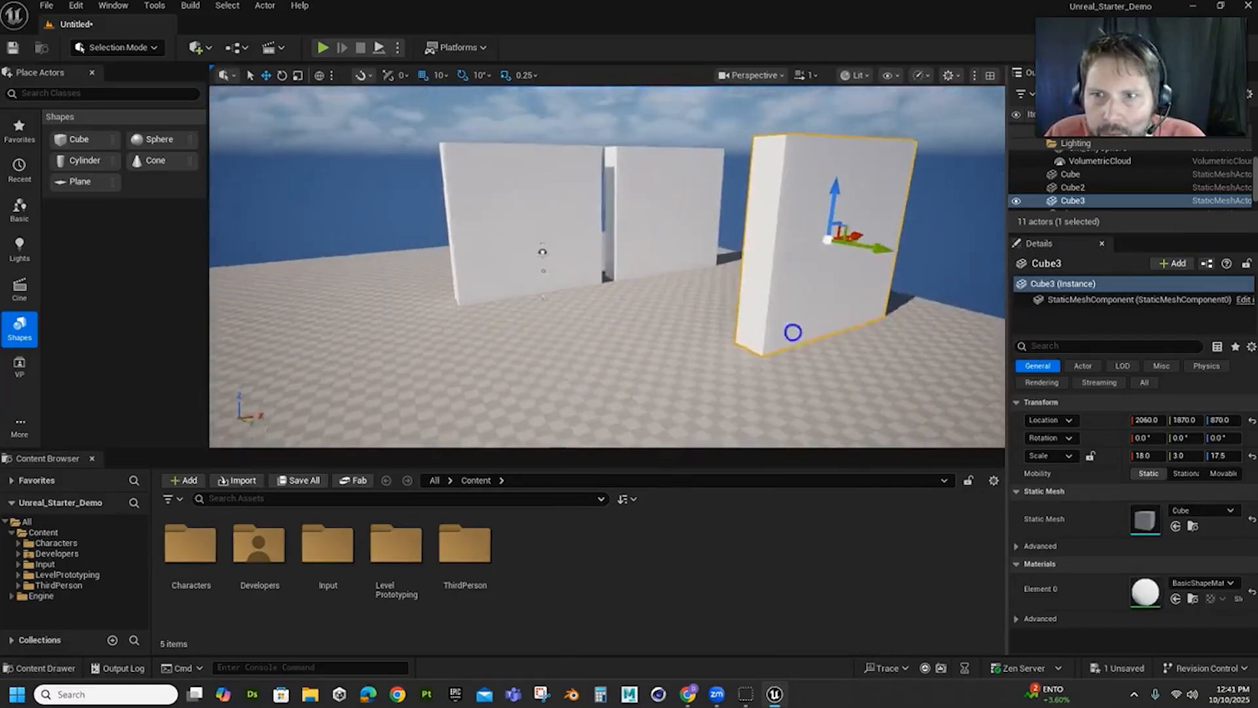
# Duplicate the opposite wall along X to about 120 and shift the copy outward to about Y 2010
pyautogui.keyDown('alt'); pyautogui.moveTo(865, 238); pyautogui.dragTo(695, 280); pyautogui.keyUp('alt')
pyautogui.keyDown('alt'); pyautogui.moveTo(469, 361); pyautogui.dragTo(638, 374); pyautogui.keyUp('alt')
pyautogui.scroll(-5, 616, 333)
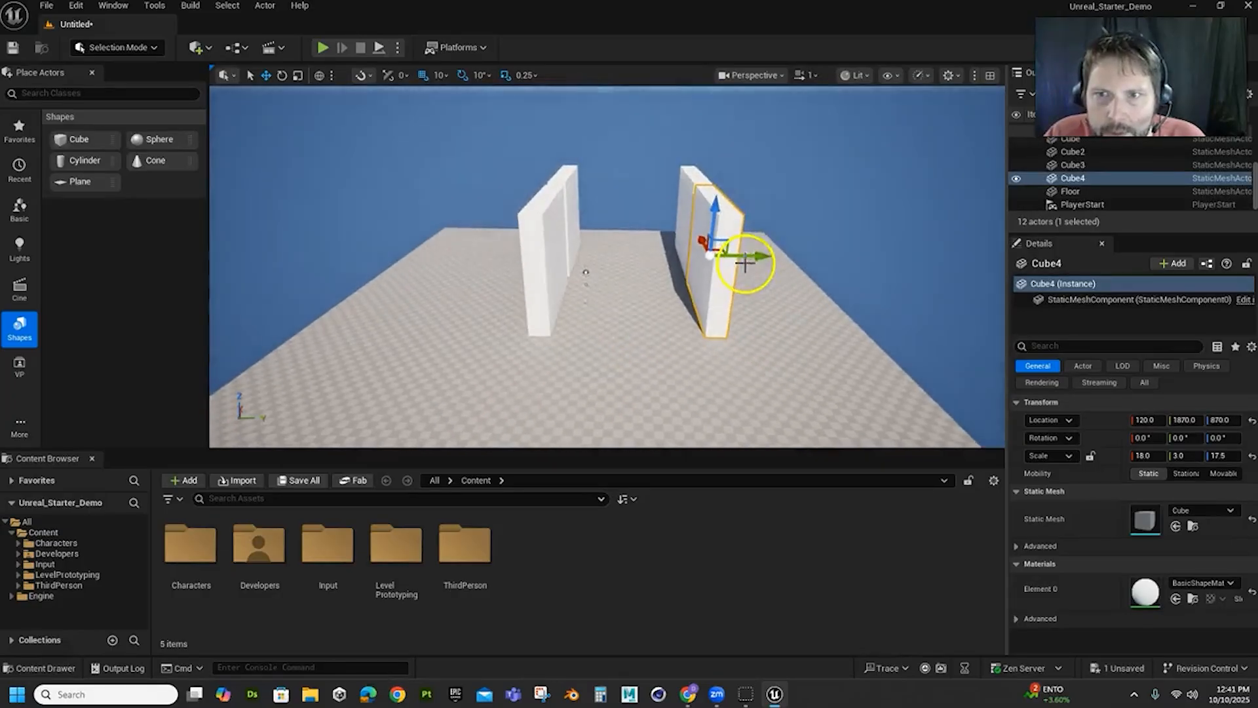
pyautogui.moveTo(754, 259); pyautogui.dragTo(766, 261)
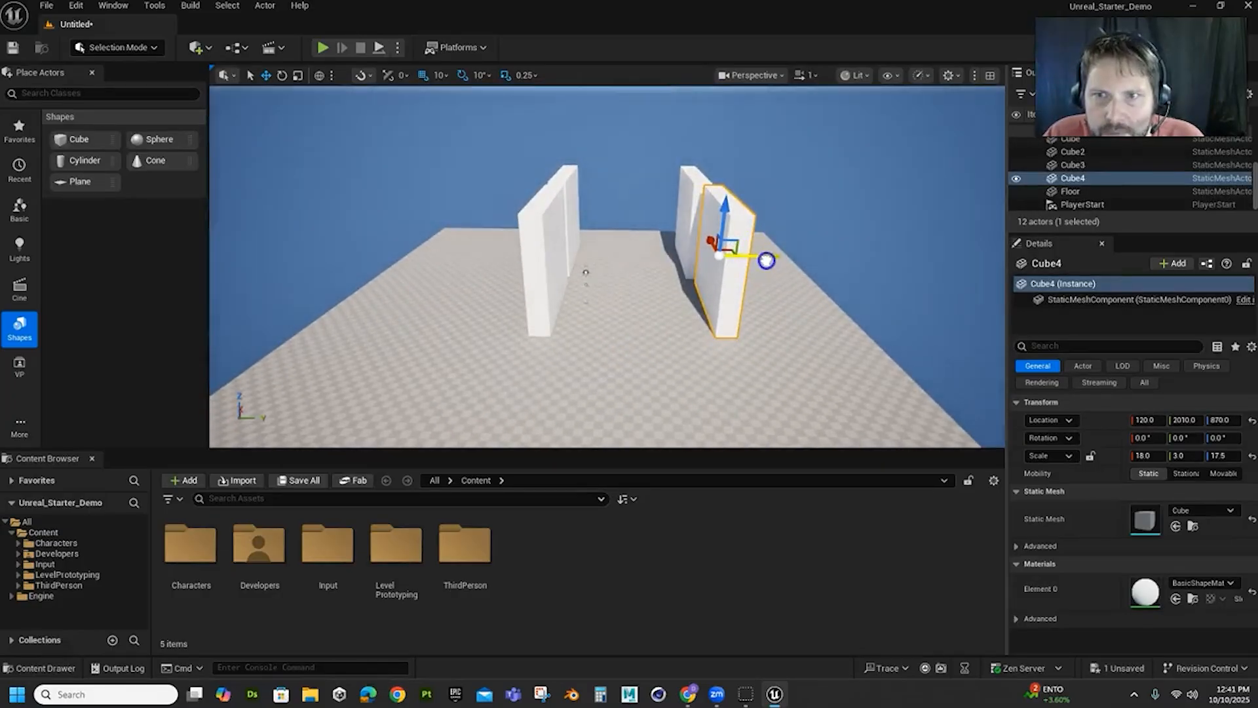
# Thicken the original wall to a Y scale of 8.0 and move it outward to about Y -990
pyautogui.click(538, 267)
pyautogui.press('r')
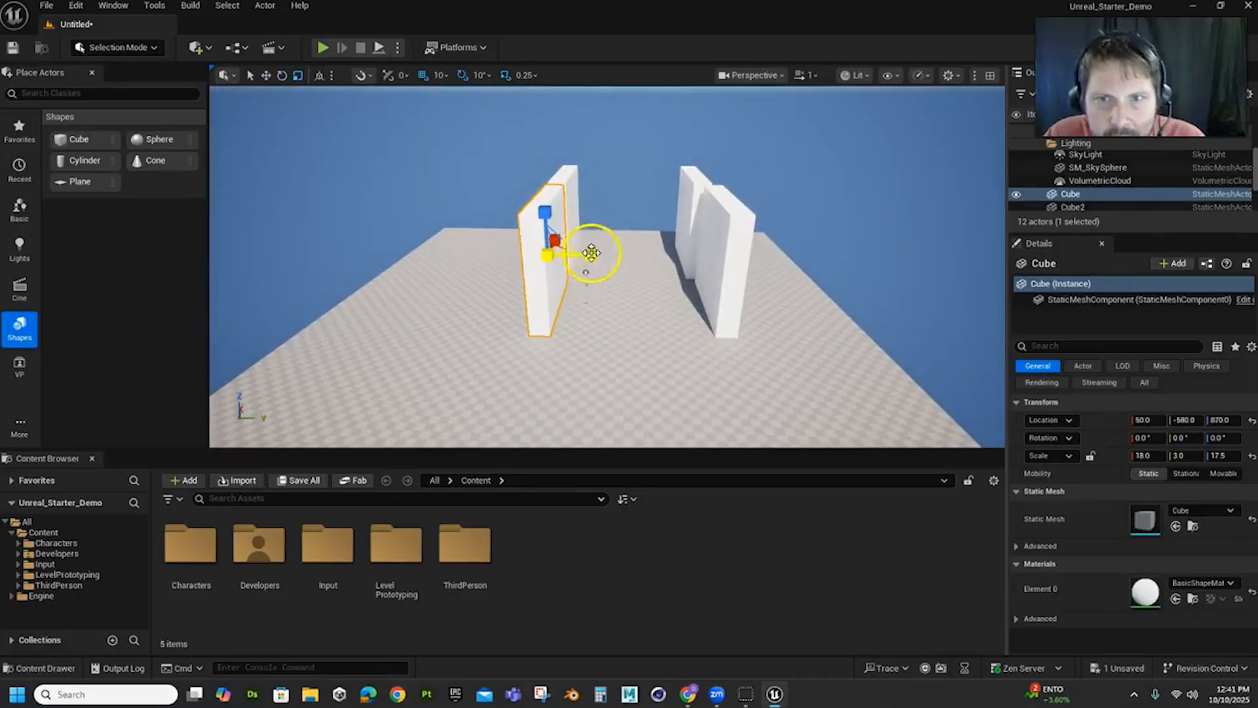
pyautogui.moveTo(591, 252); pyautogui.dragTo(860, 265)
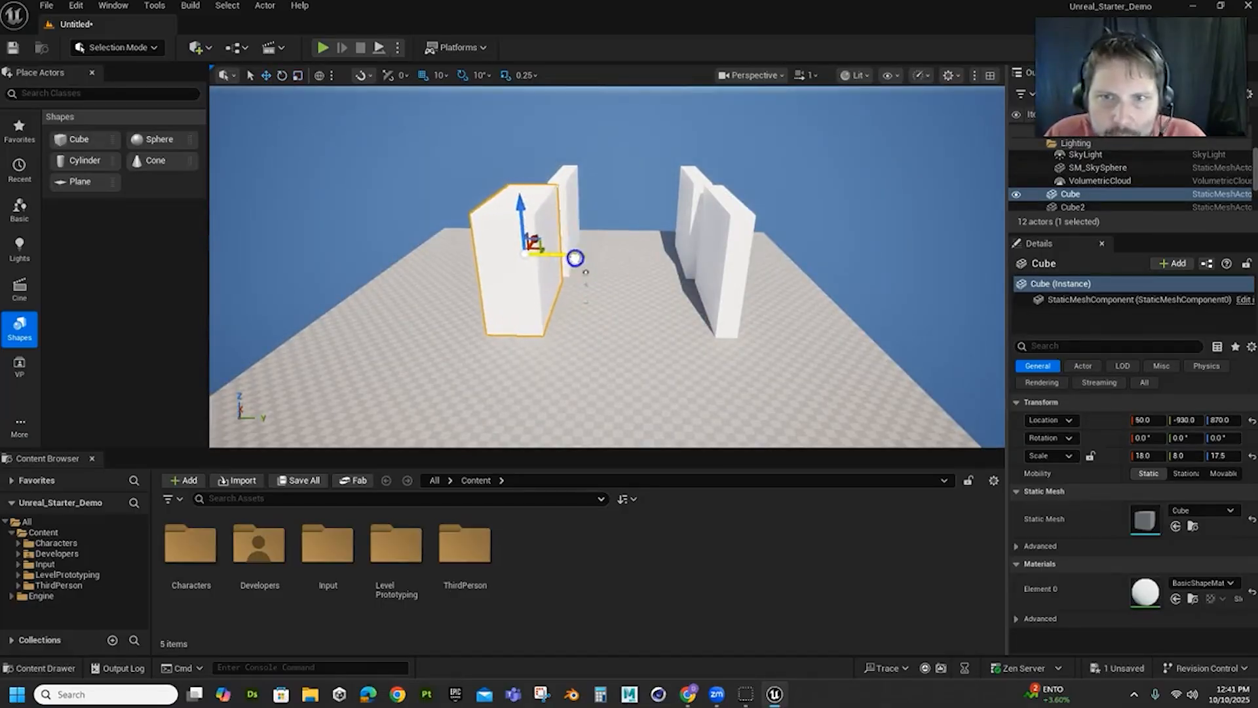
pyautogui.keyDown('alt'); pyautogui.moveTo(743, 319); pyautogui.dragTo(704, 288); pyautogui.keyUp('alt')
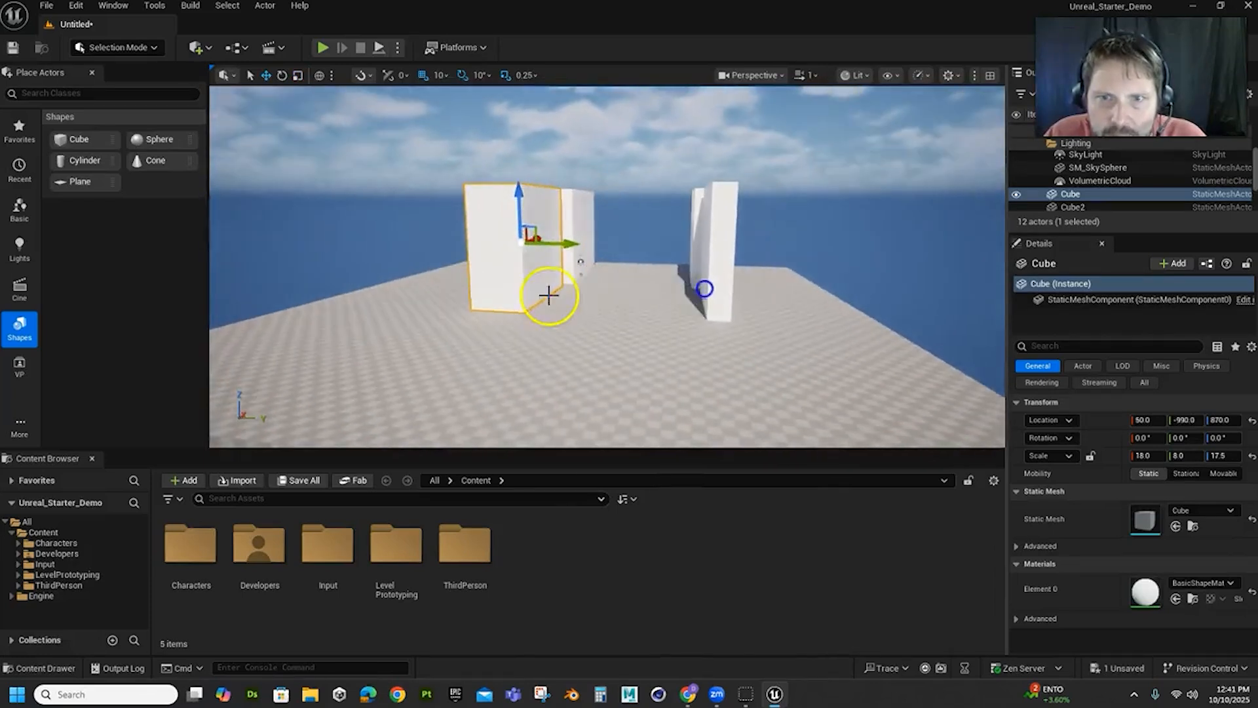
# Duplicate the thickened wall to about X -2130, Y -1210, and the thin wall opposite it to about X -1980
pyautogui.keyDown('alt'); pyautogui.moveTo(592, 297); pyautogui.dragTo(551, 312); pyautogui.keyUp('alt')
pyautogui.keyDown('alt'); pyautogui.moveTo(559, 241); pyautogui.dragTo(431, 277); pyautogui.keyUp('alt')
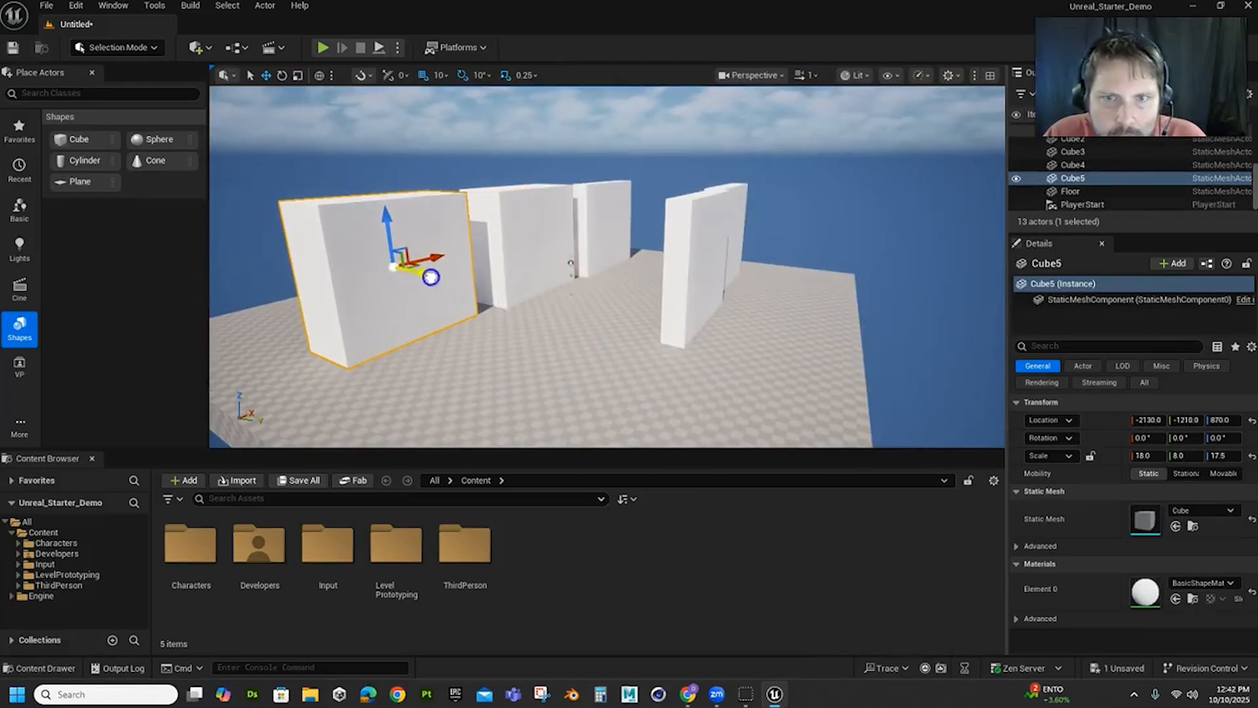
pyautogui.click(671, 284)
pyautogui.keyDown('alt'); pyautogui.moveTo(658, 322); pyautogui.dragTo(741, 384); pyautogui.keyUp('alt')
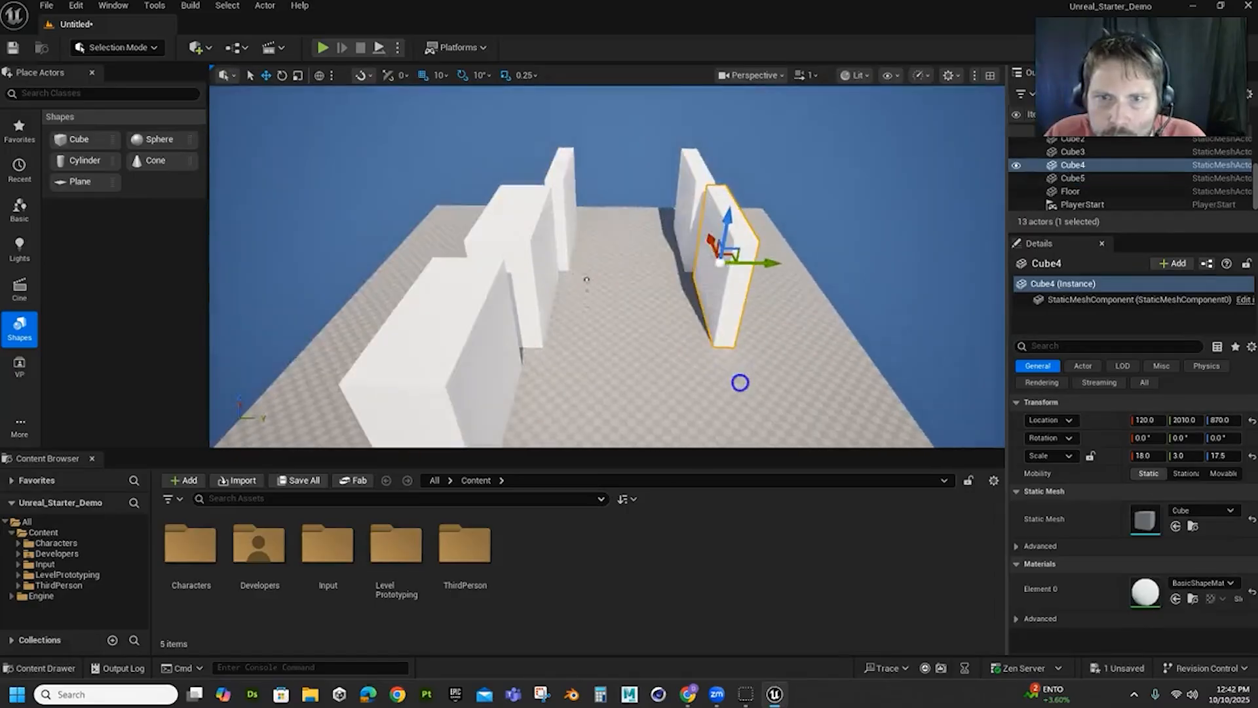
pyautogui.keyDown('alt'); pyautogui.moveTo(711, 245); pyautogui.dragTo(722, 329); pyautogui.keyUp('alt')
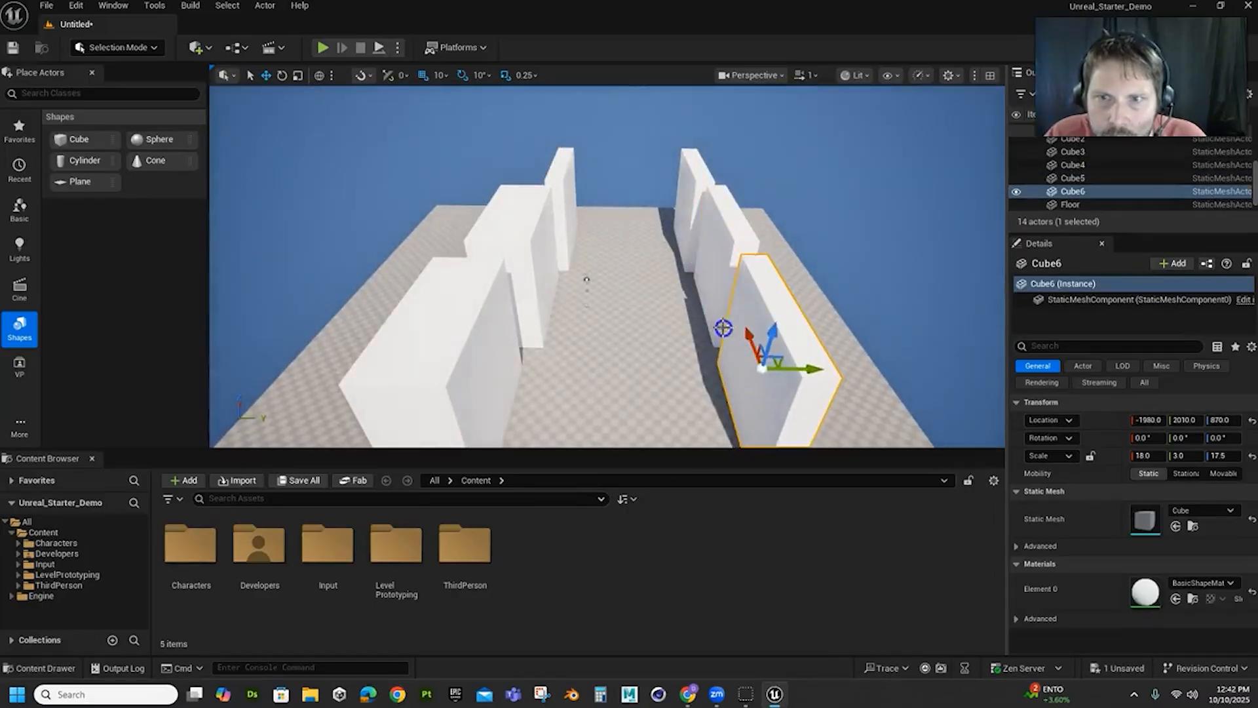
# Play-test the level by running the third-person character between the walls, and stop the session
pyautogui.keyDown('alt'); pyautogui.moveTo(625, 347); pyautogui.dragTo(634, 293); pyautogui.keyUp('alt')
pyautogui.scroll(6, 648, 354)
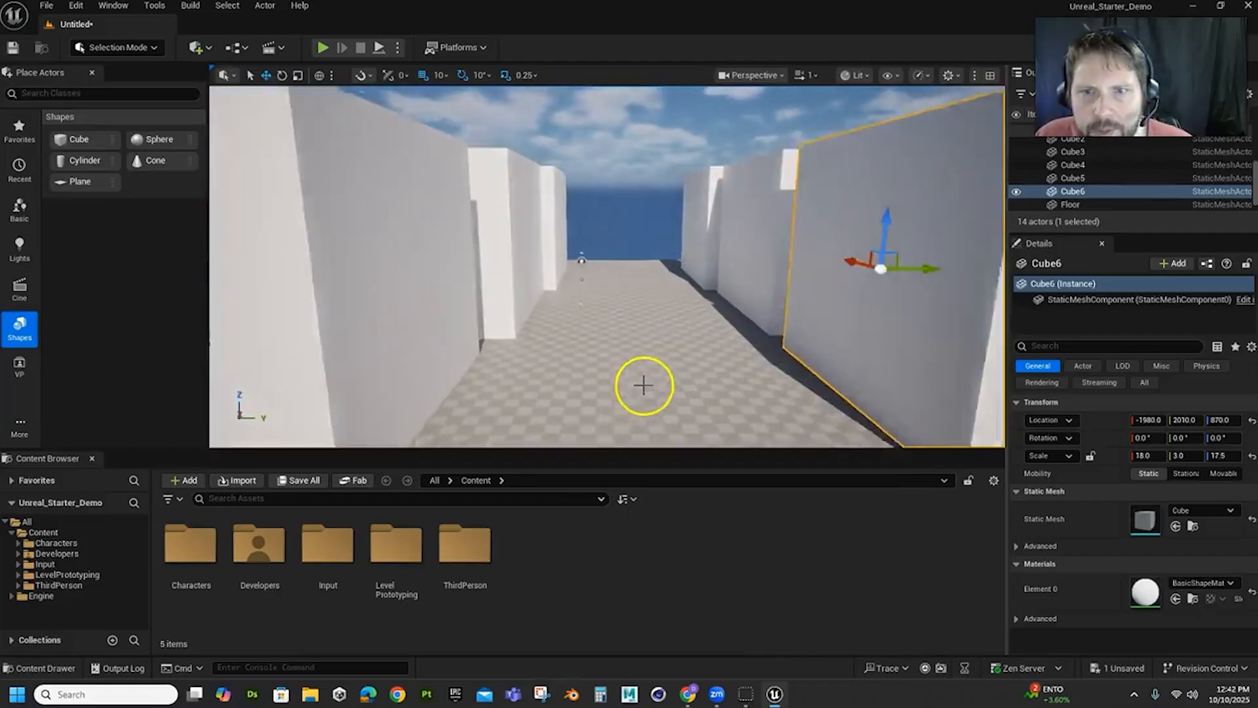
pyautogui.scroll(2, 648, 384)
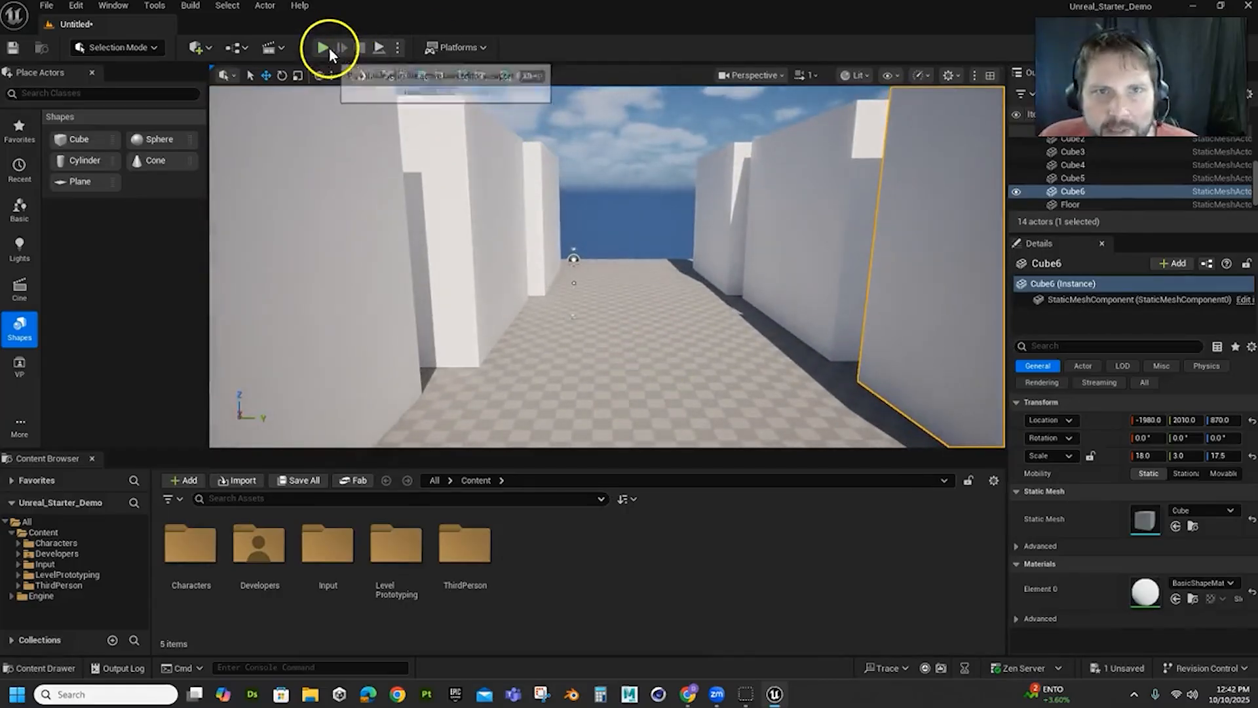
pyautogui.click(322, 49)
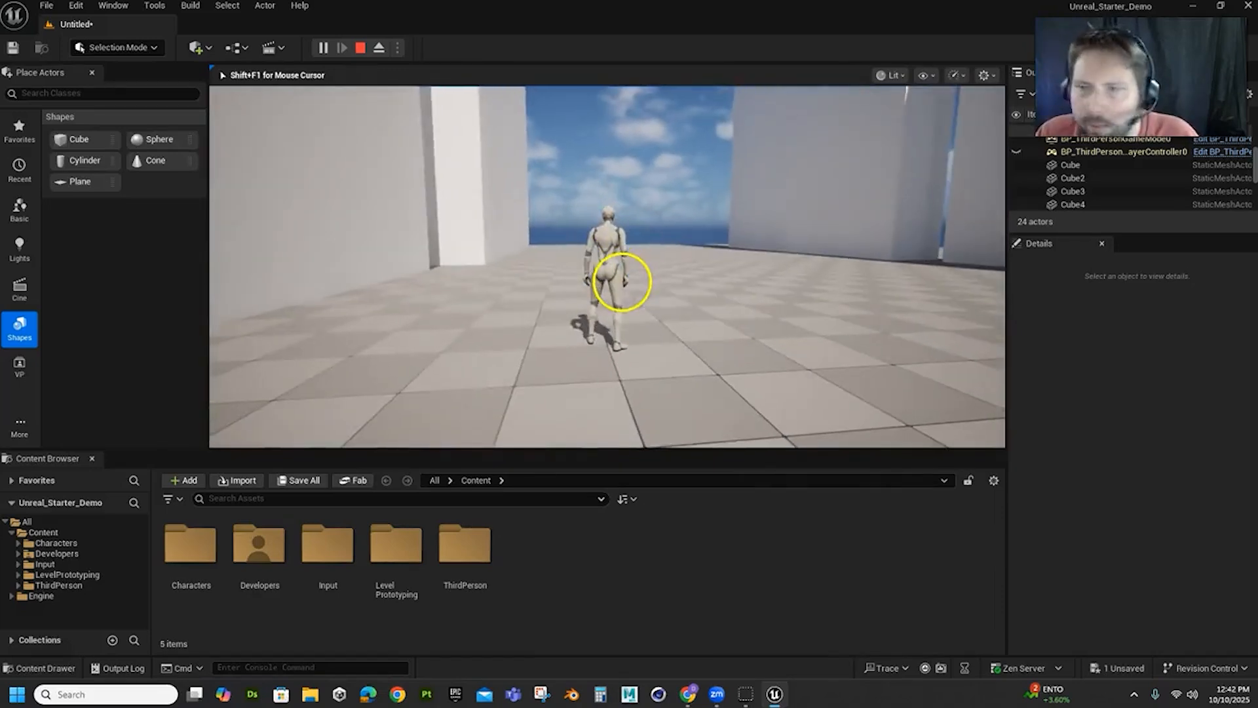
pyautogui.press('Escape')
# Thicken the far wall at about X 2060 to a Y scale of 12.0 and move it outward along Y
pyautogui.scroll(-10, 677, 262)
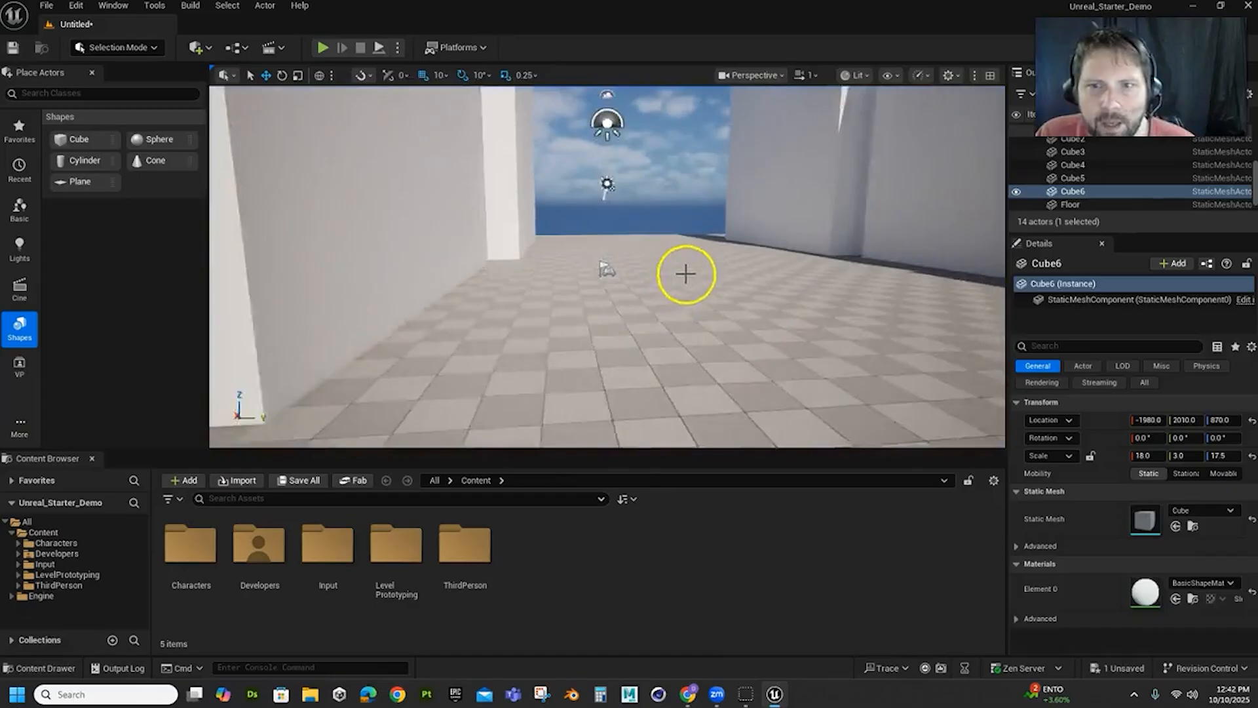
pyautogui.moveTo(691, 284); pyautogui.dragTo(587, 298, button='right')
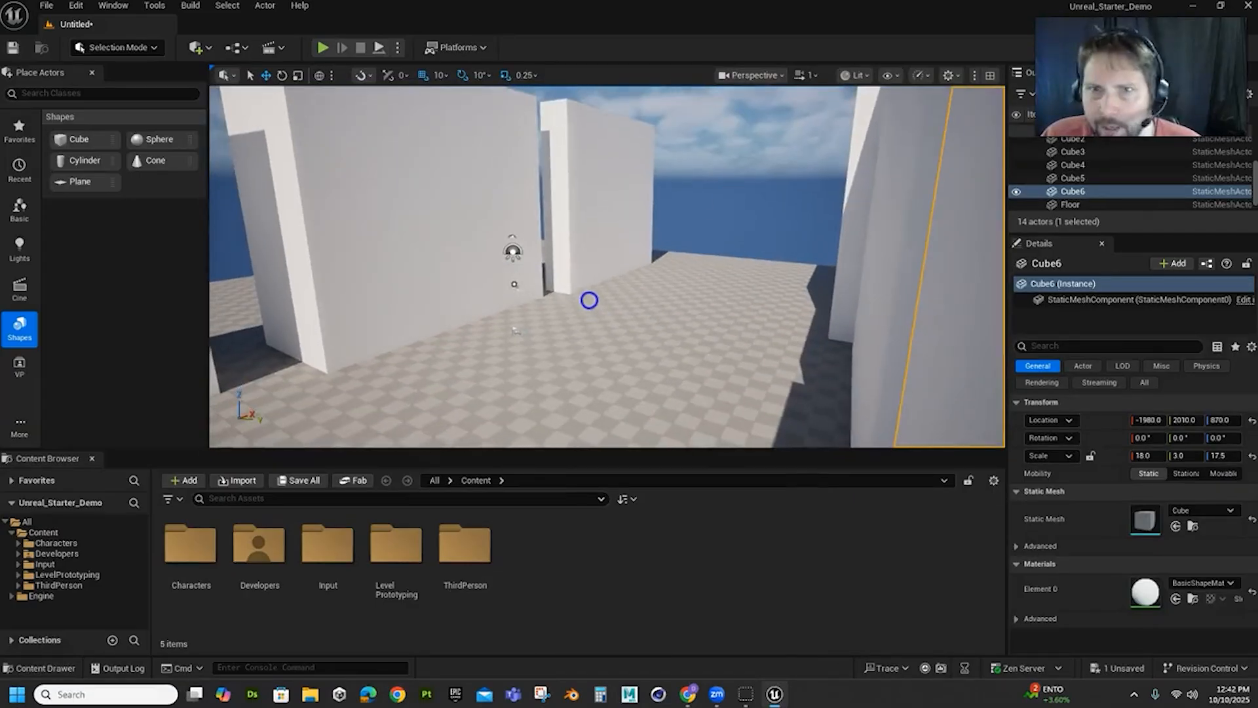
pyautogui.click(613, 205)
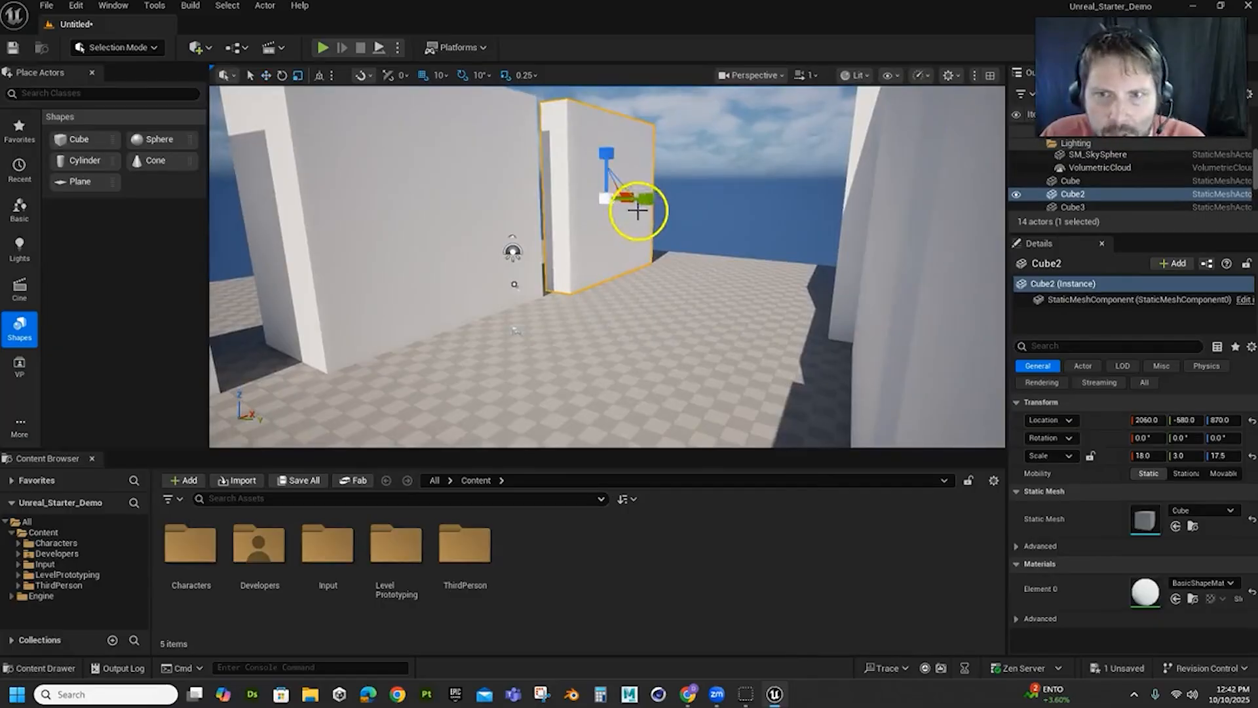
pyautogui.moveTo(650, 202); pyautogui.dragTo(1255, 289)
pyautogui.press('w')
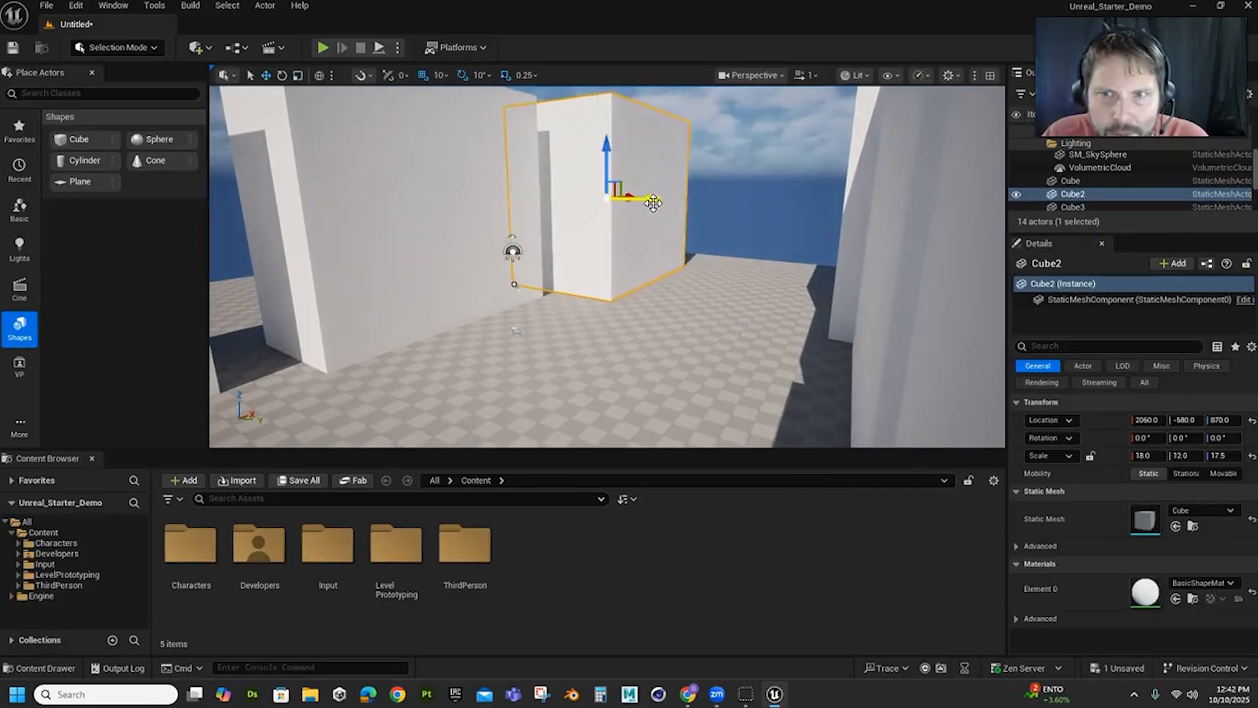
pyautogui.moveTo(653, 202); pyautogui.dragTo(598, 210)
pyautogui.scroll(-3, 601, 293)
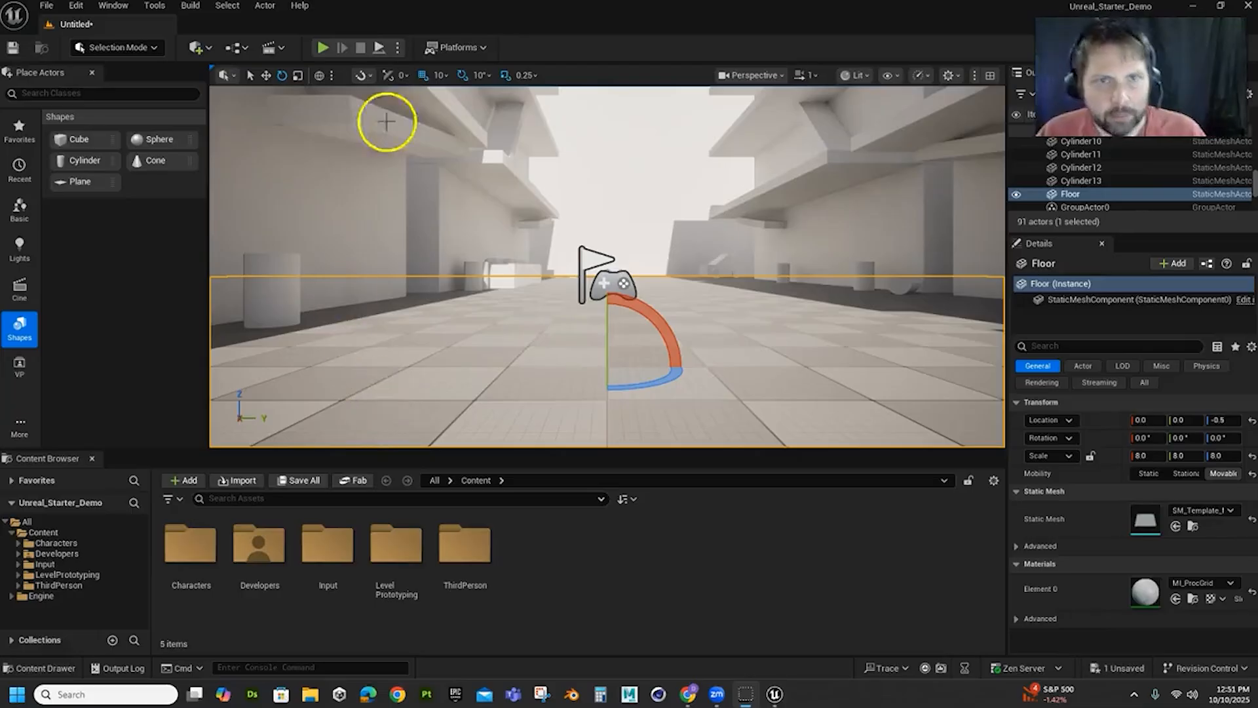
# Play-test the detailed blockout by running the third-person character down the street between the buildings, and stop the session
pyautogui.click(322, 48)
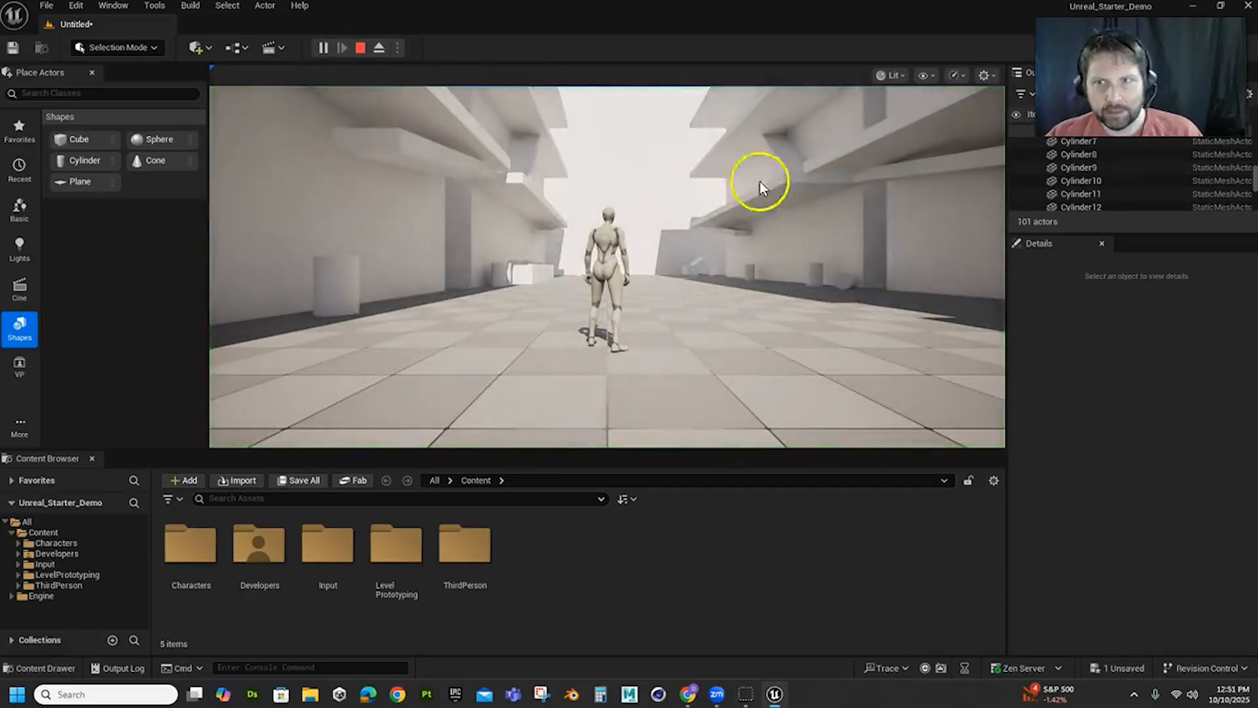
pyautogui.click(623, 362)
pyautogui.press('w')
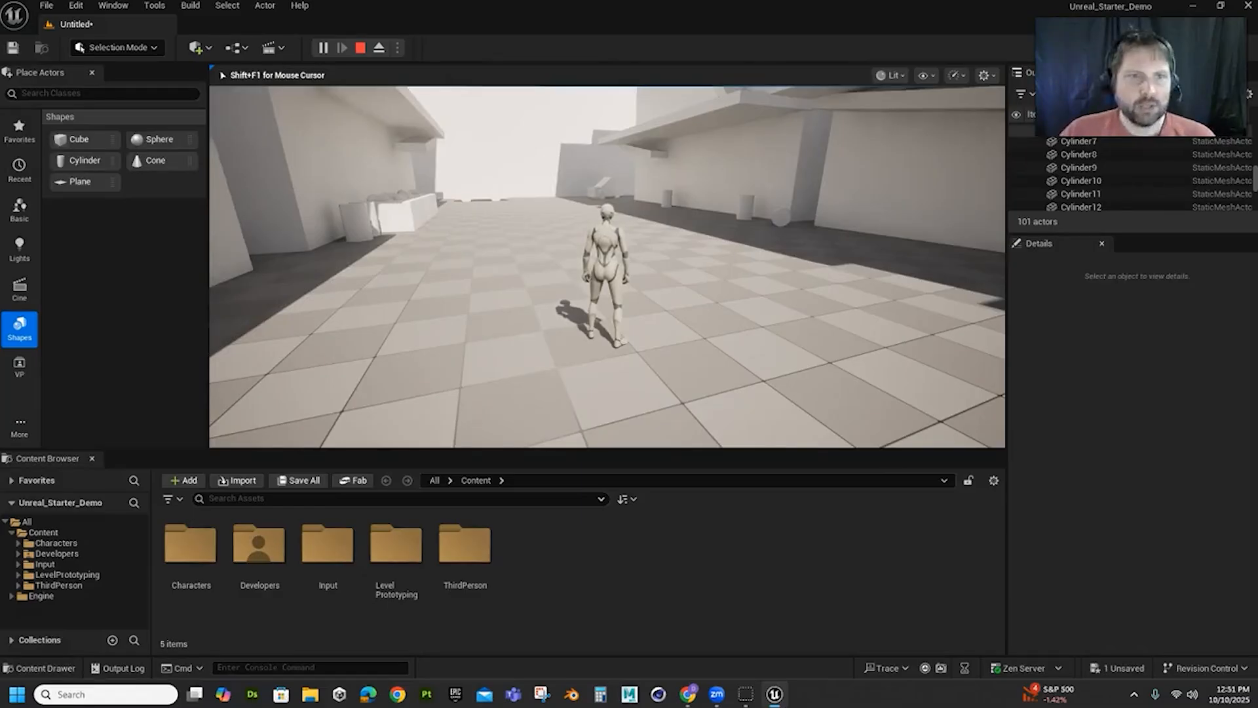
pyautogui.press('Escape')
pyautogui.click(515, 217)
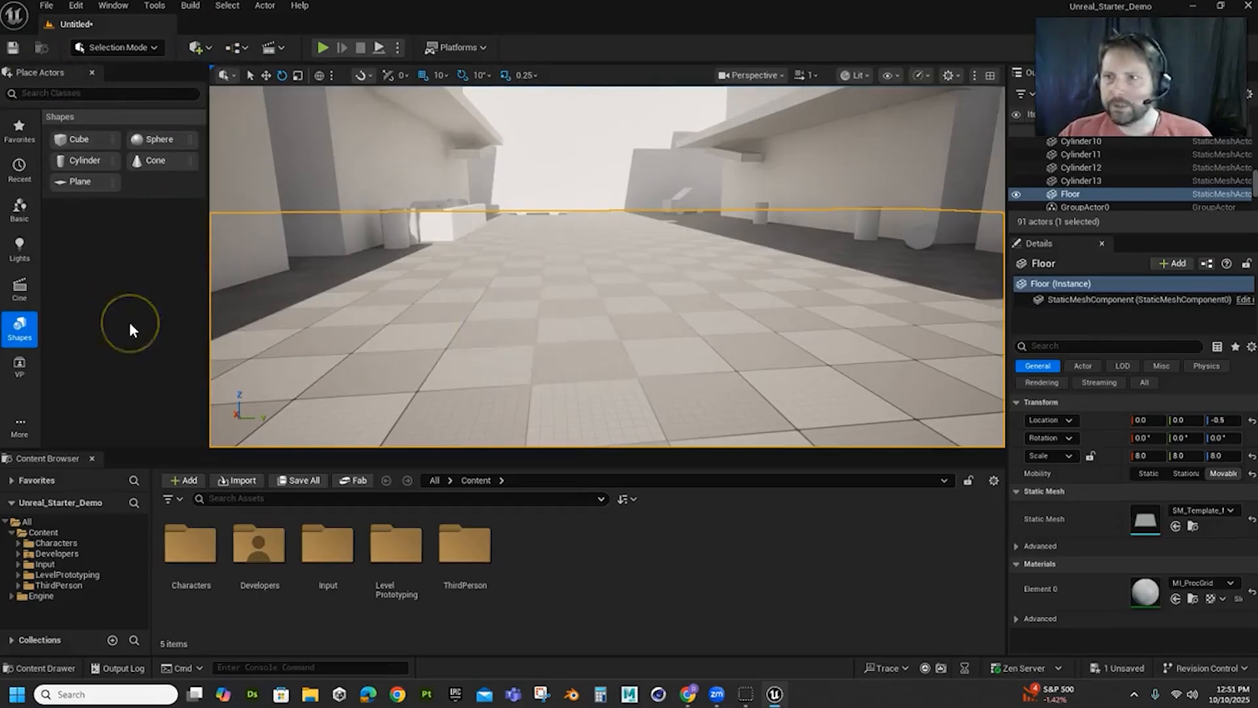
# Switch to Modeling Mode and place a Box about 237 wide on the floor between the walls, at X 460, Y 10
pyautogui.click(151, 43)
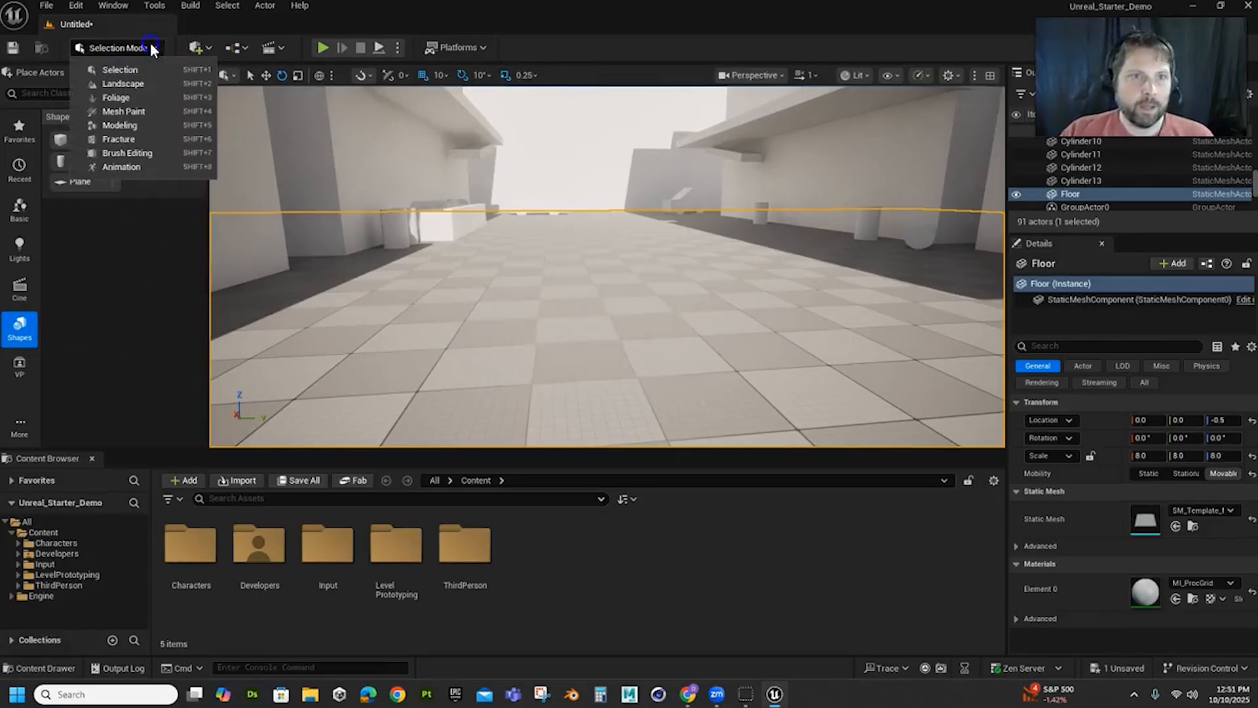
pyautogui.click(116, 125)
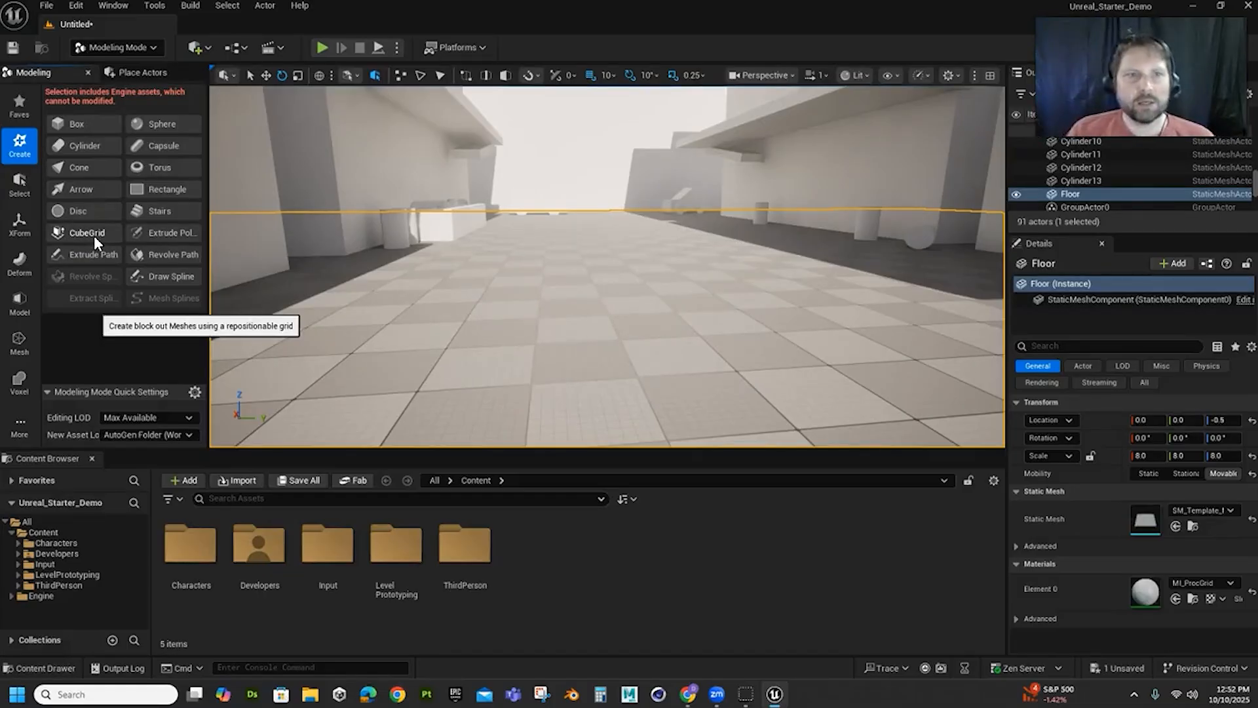
pyautogui.click(78, 123)
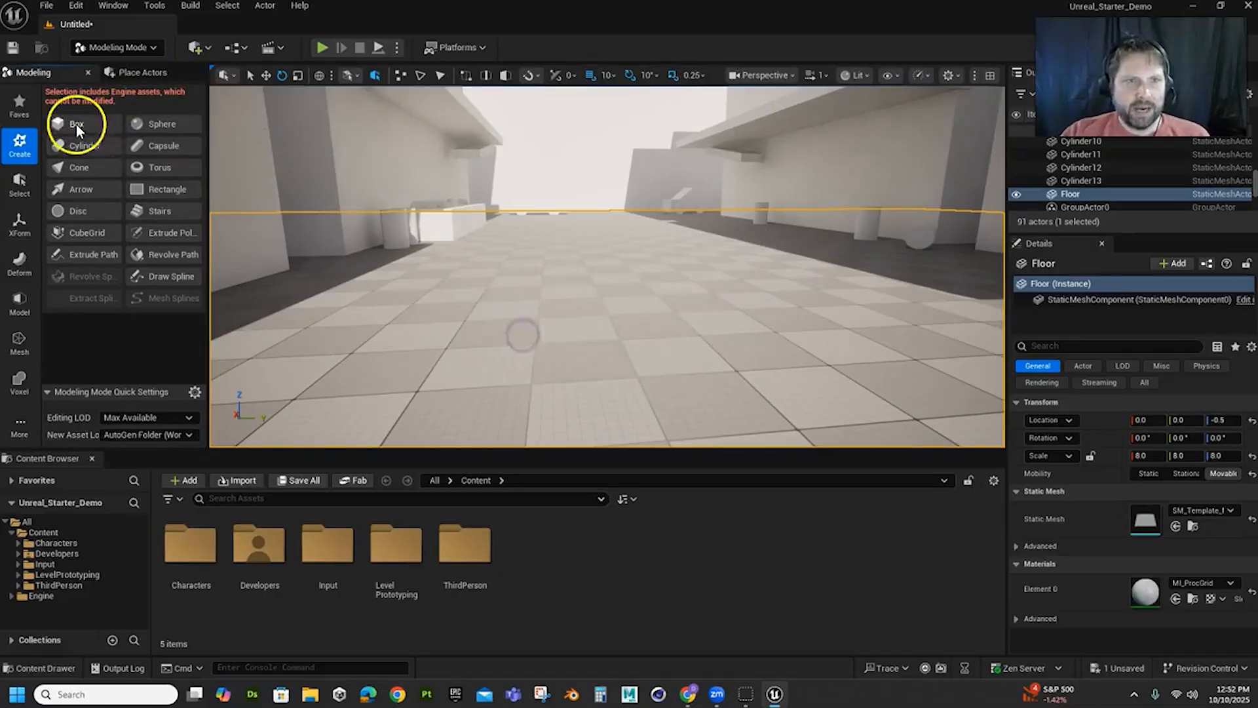
pyautogui.click(76, 124)
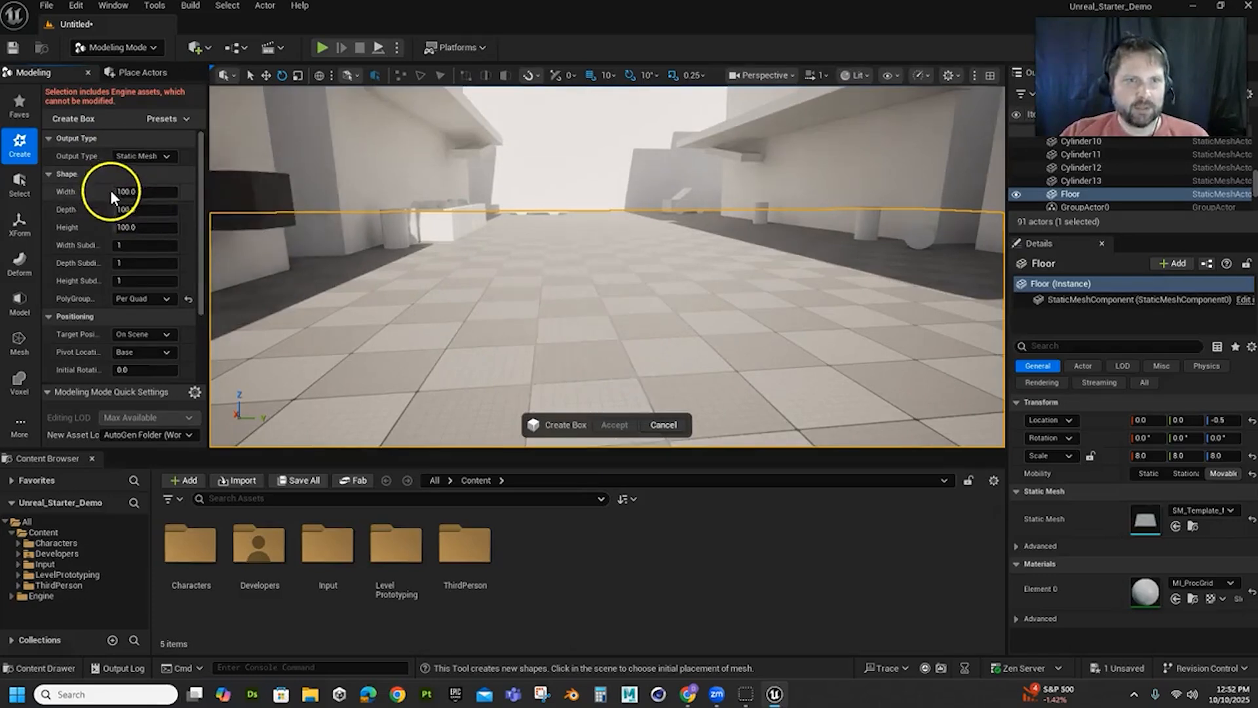
pyautogui.moveTo(123, 191); pyautogui.dragTo(157, 191)
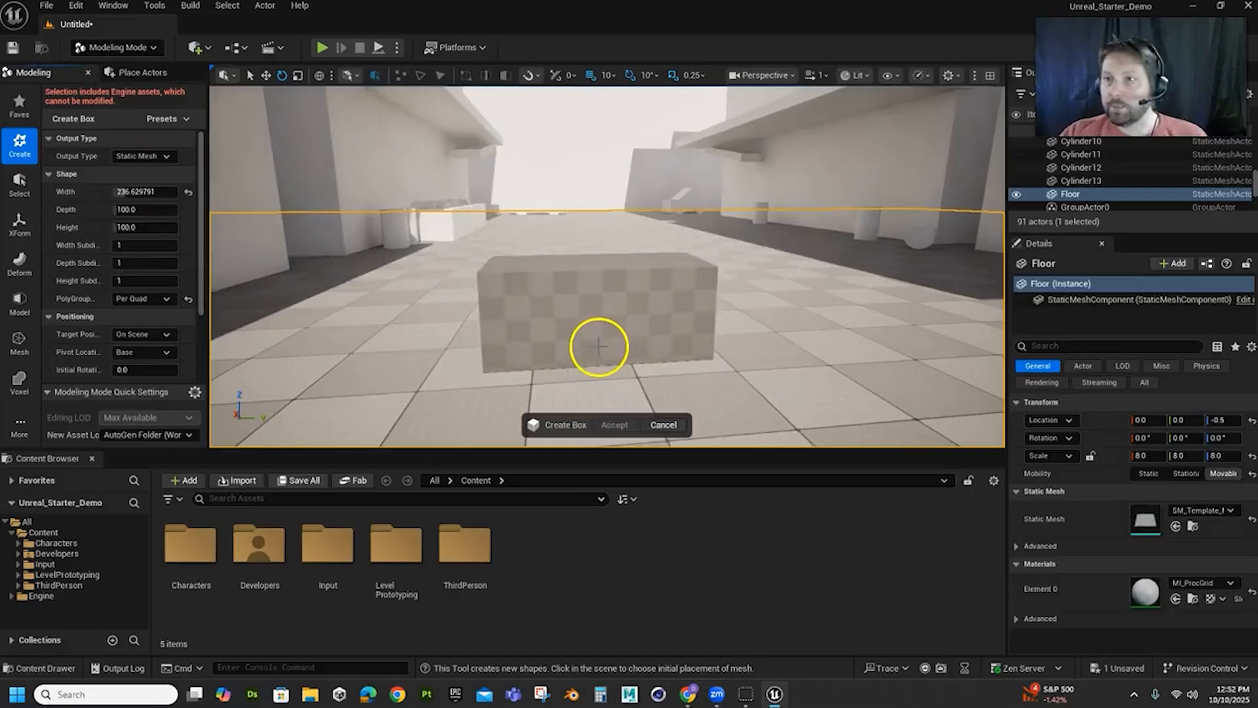
pyautogui.click(618, 324)
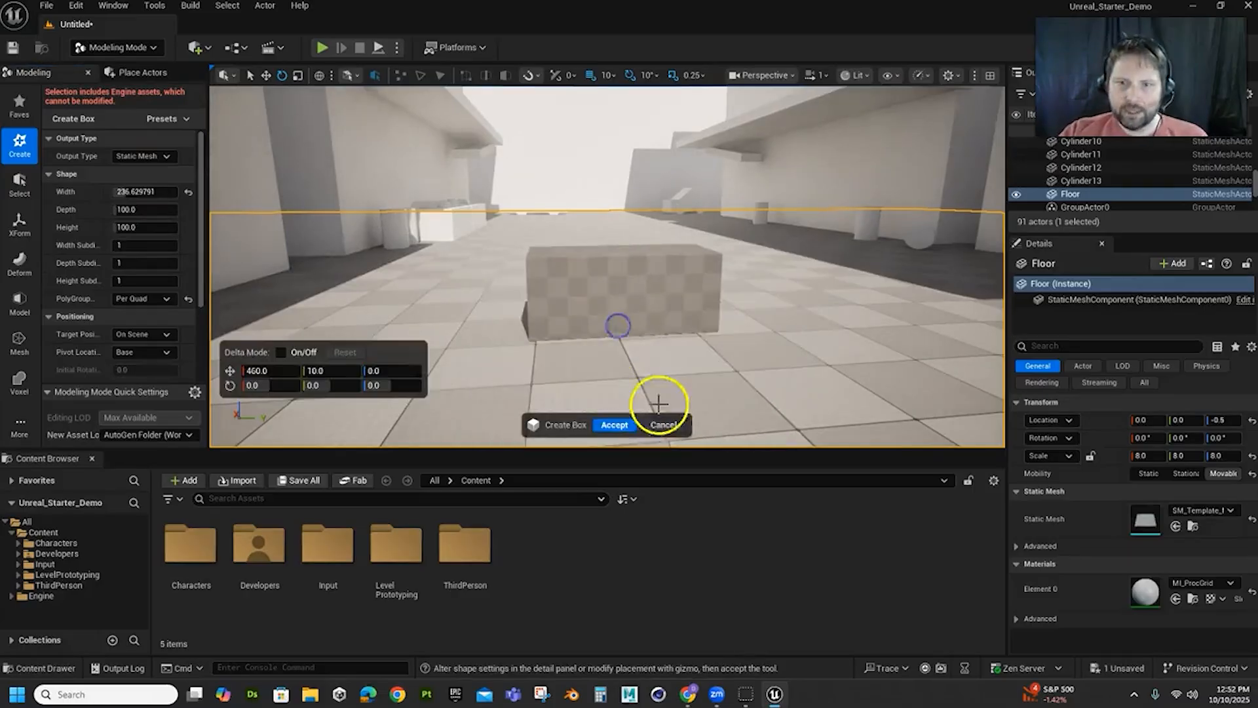
# Widen the new box, increase its depth to about 422, and accept its creation
pyautogui.click(133, 192)
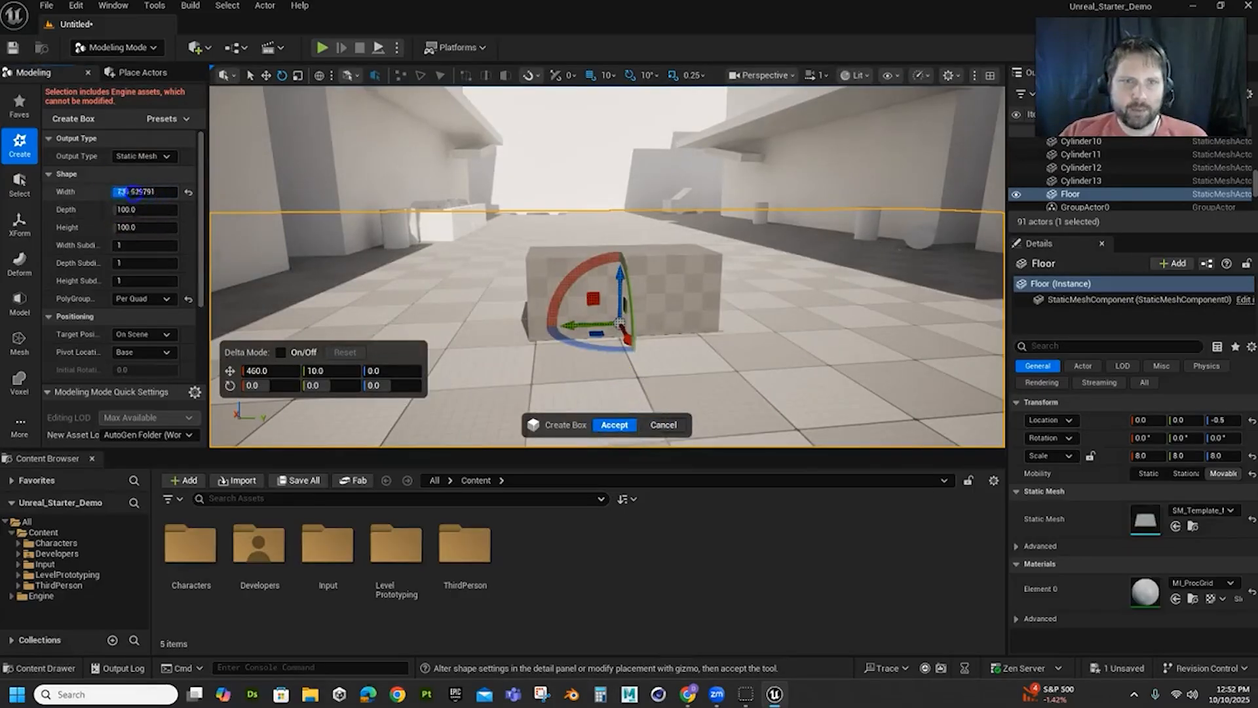
pyautogui.moveTo(133, 192)
pyautogui.mouseDown()
pyautogui.moveTo(154, 203)
pyautogui.moveTo(128, 211)
pyautogui.moveTo(138, 210)
pyautogui.mouseUp()
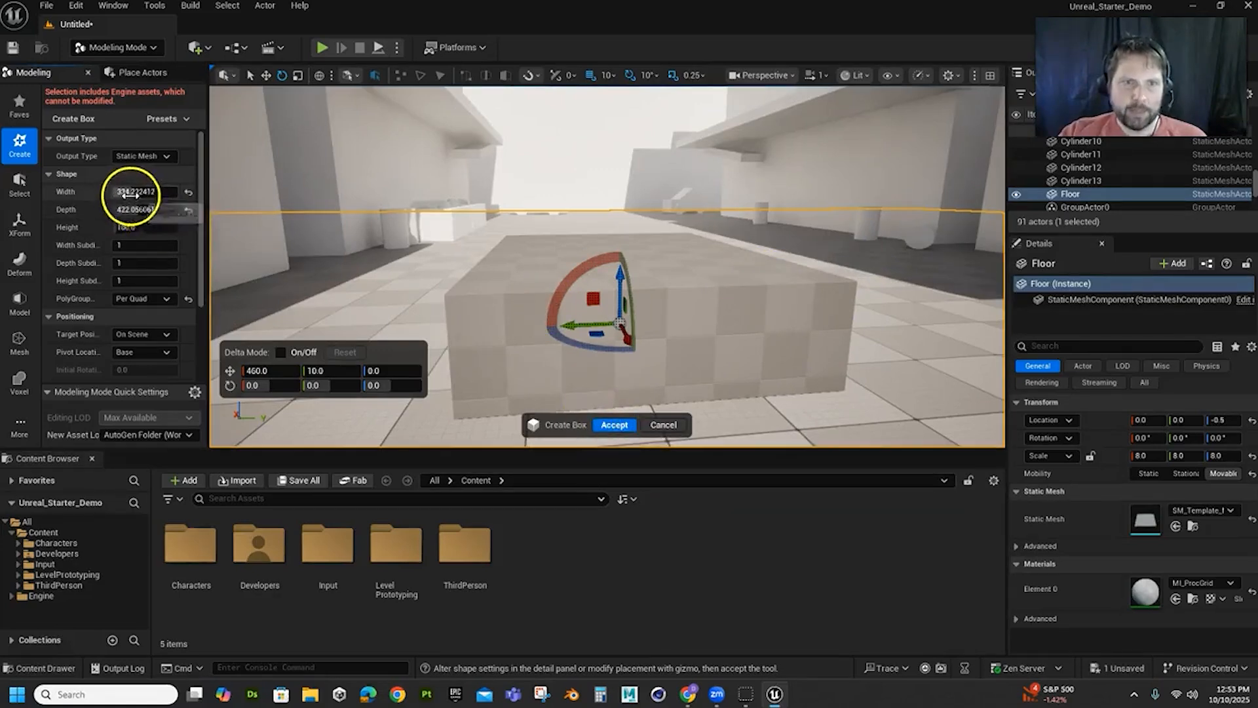
pyautogui.moveTo(130, 193); pyautogui.dragTo(145, 192)
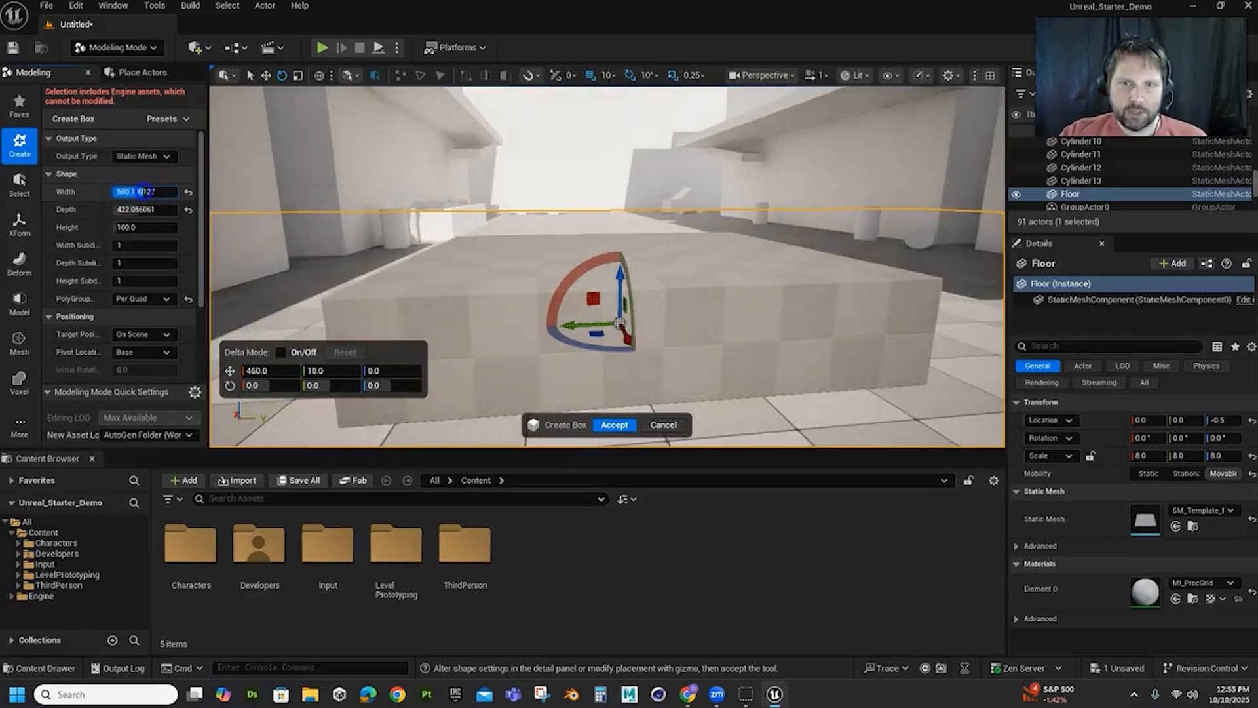
pyautogui.click(611, 426)
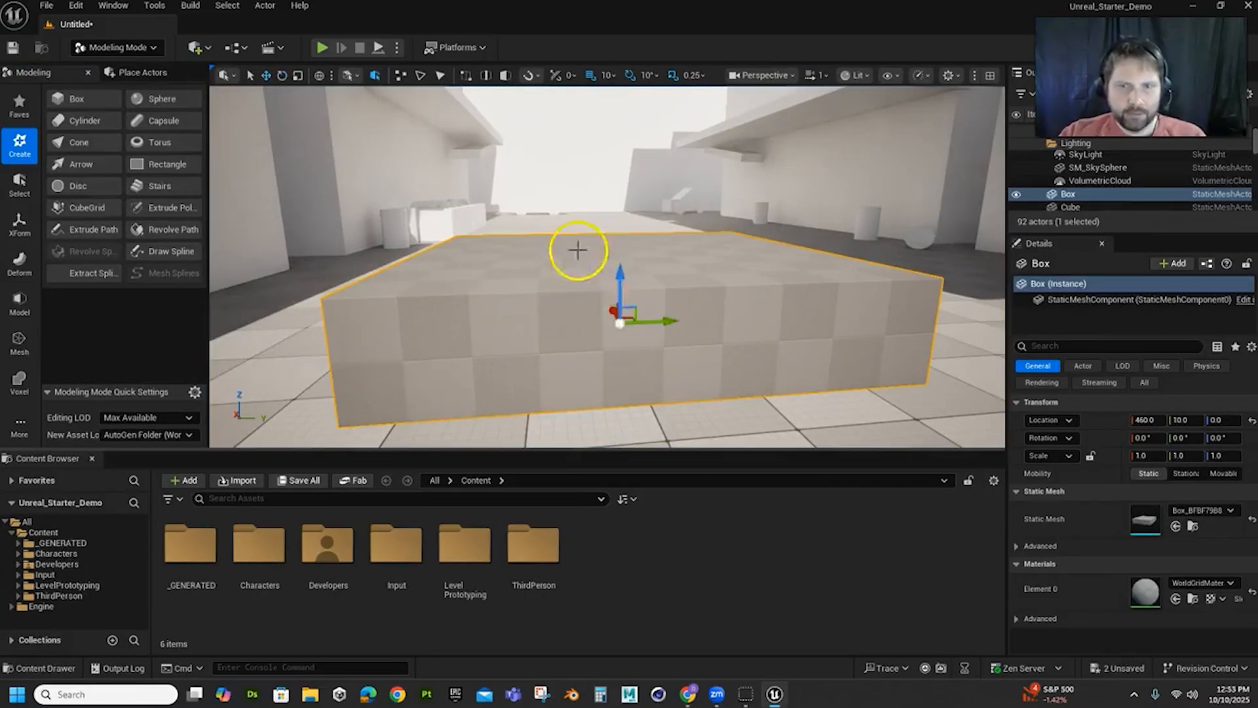
# Raise the box off the floor to about Z 50 and rename it GeneratedCube
pyautogui.moveTo(623, 281); pyautogui.dragTo(638, 241)
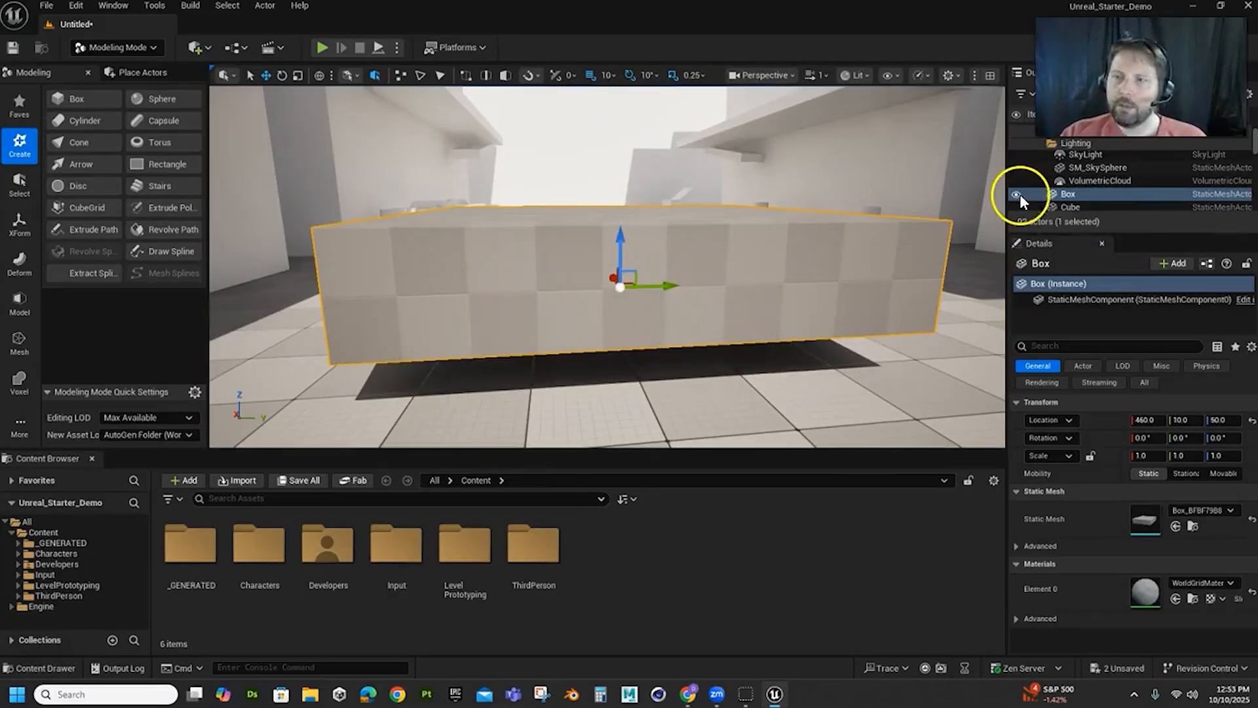
pyautogui.click(1069, 191)
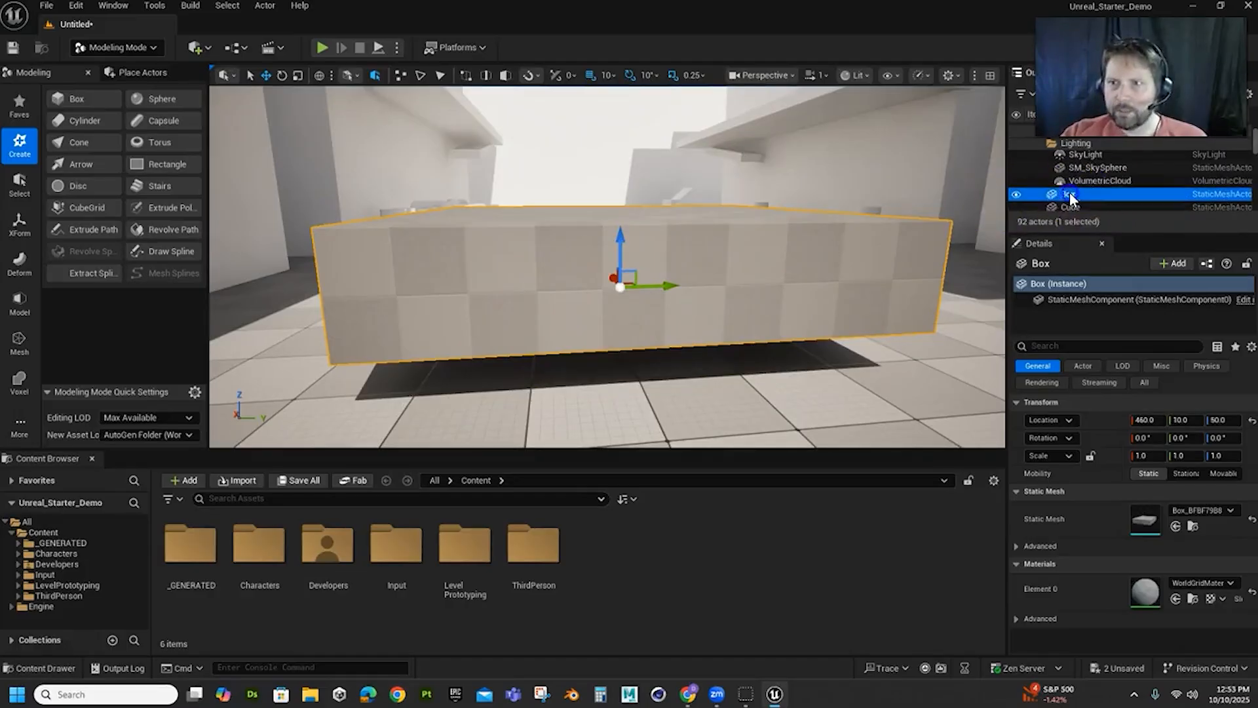
pyautogui.click(1072, 195)
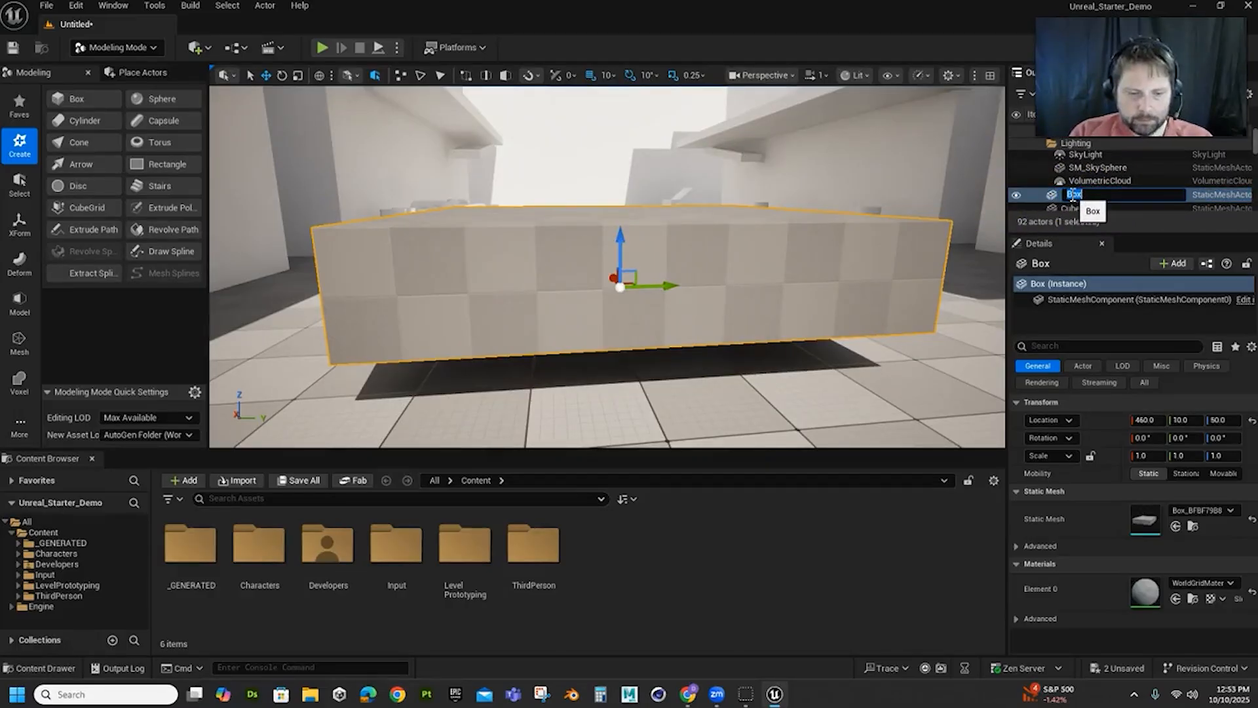
pyautogui.write('Genera')
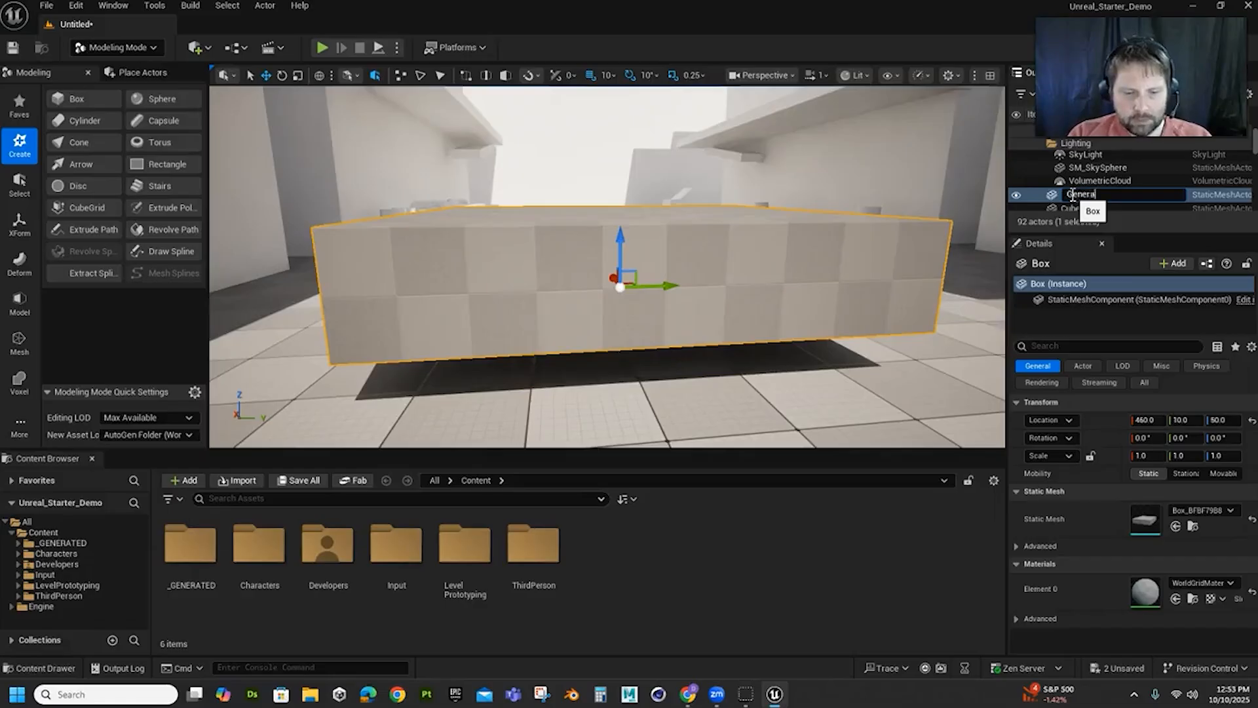
pyautogui.write('tedCube')
pyautogui.press('Return')
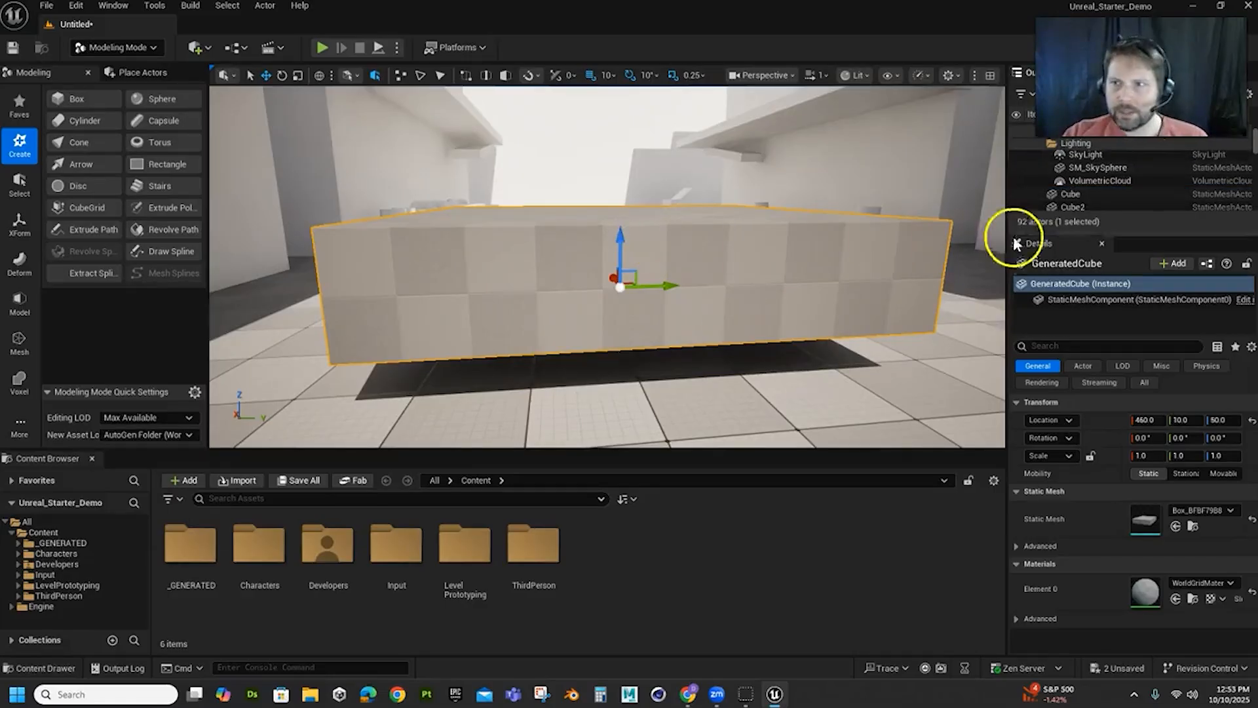
# Search the Outliner for "gen", hide GeneratedCube in the level, and clear the search
pyautogui.click(1091, 93)
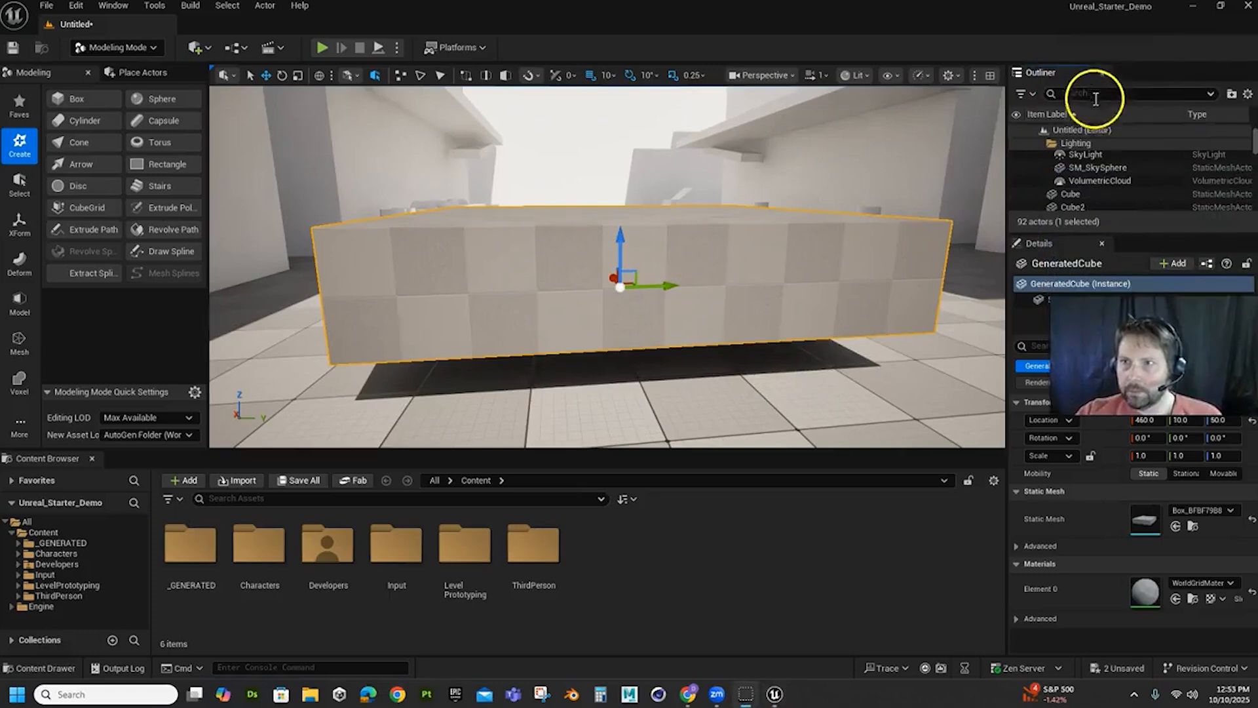
pyautogui.write('ge')
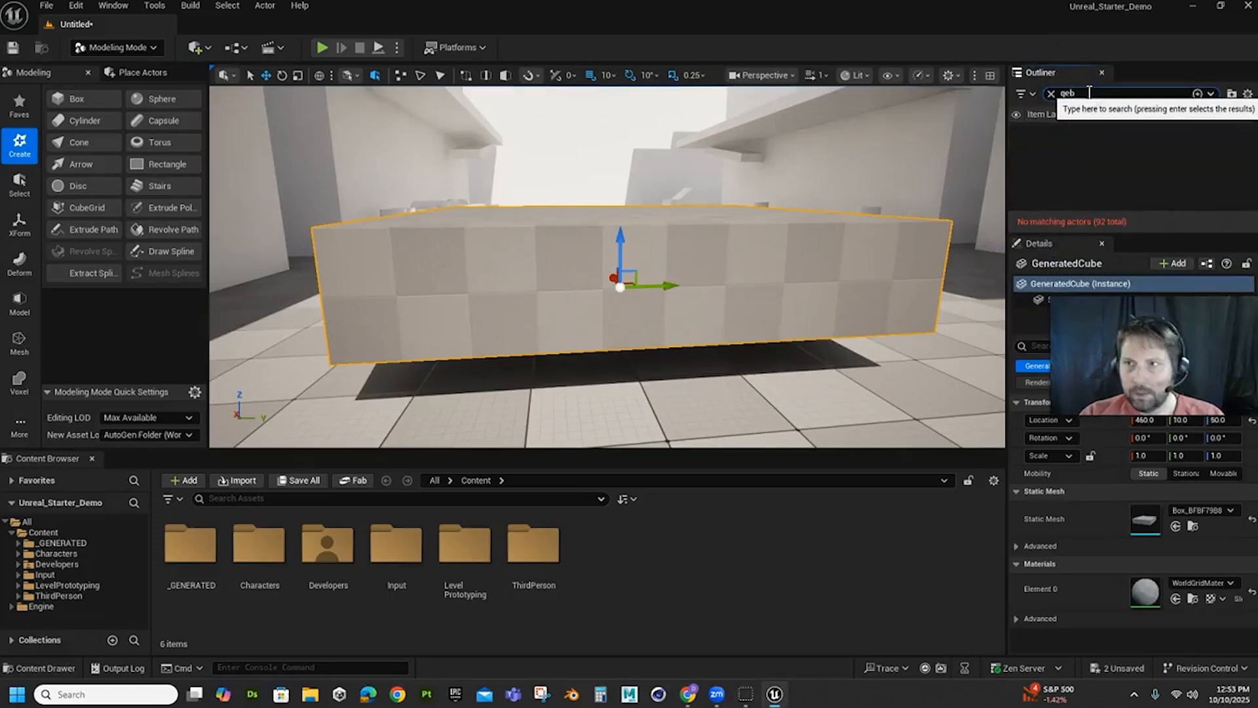
pyautogui.write('n')
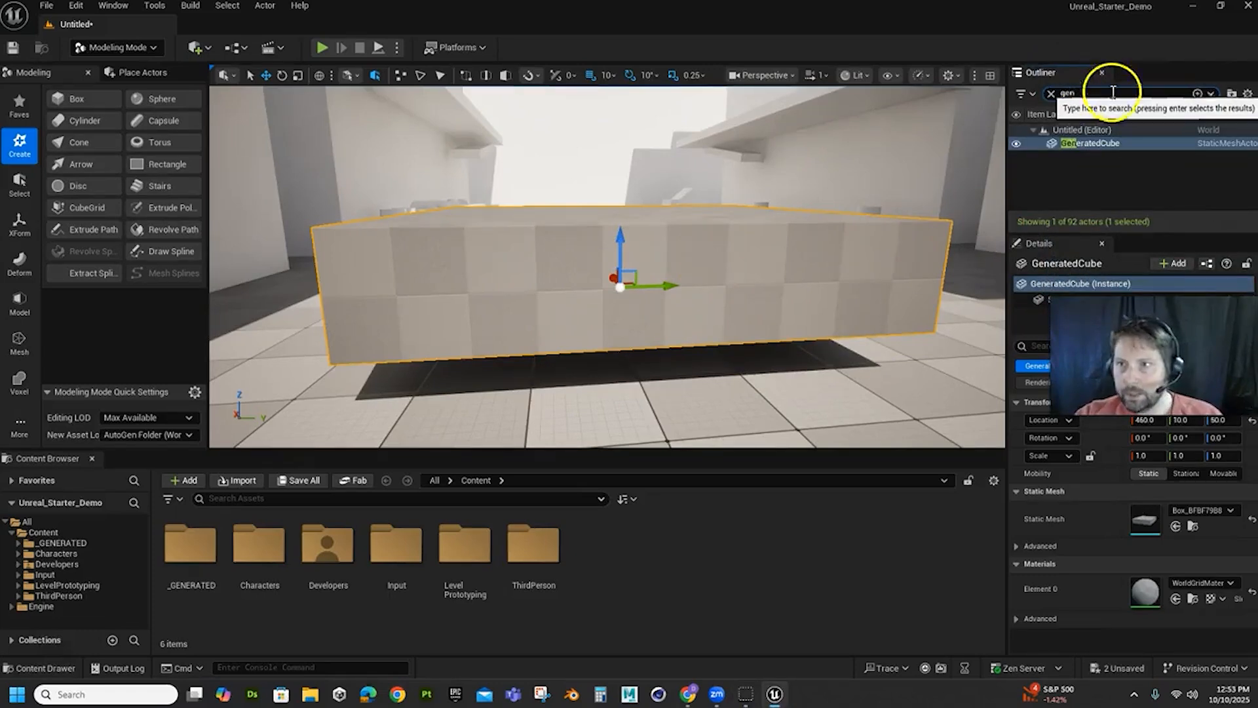
pyautogui.click(1018, 143)
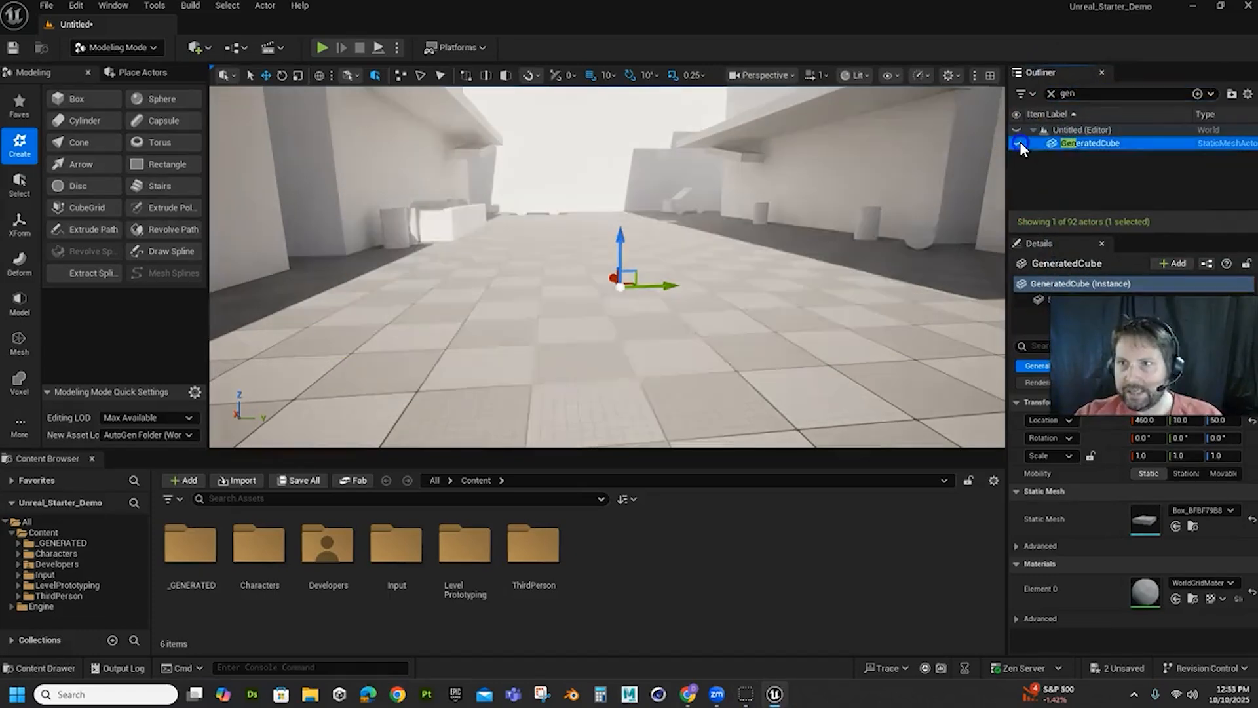
pyautogui.click(1052, 93)
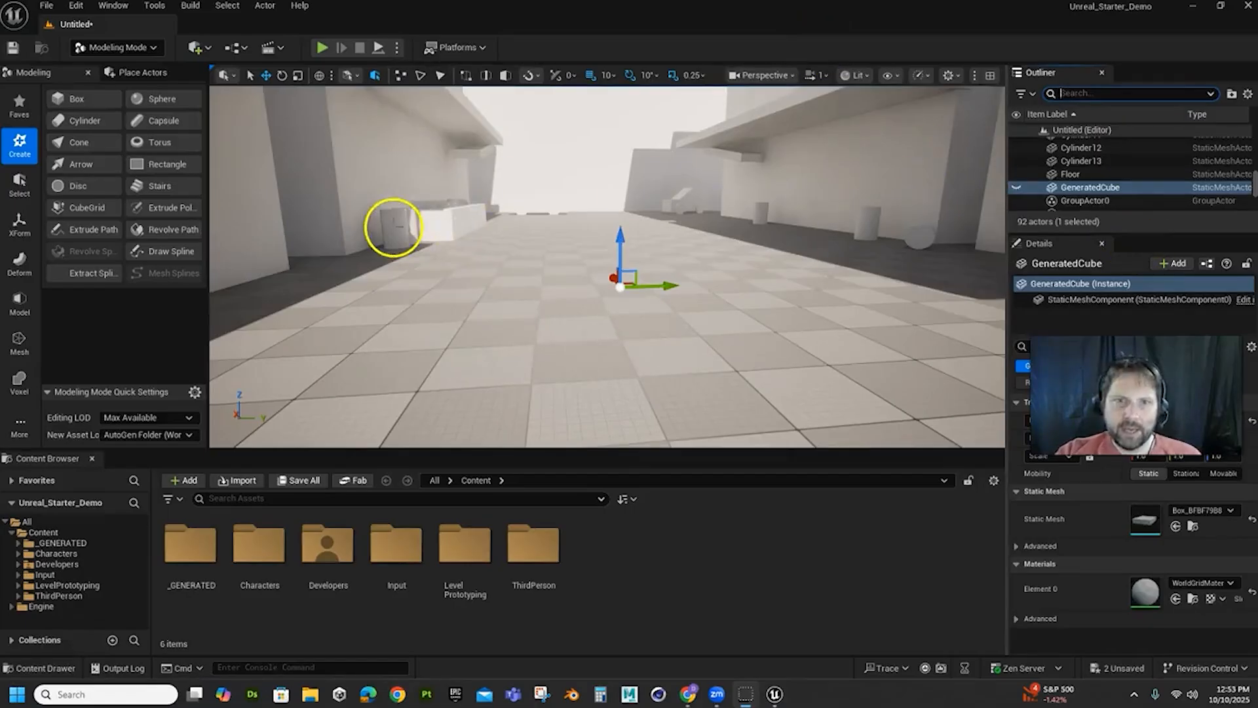
# Select the cylinder beside the crates along the wall and return the editor to Selection Mode
pyautogui.click(394, 228)
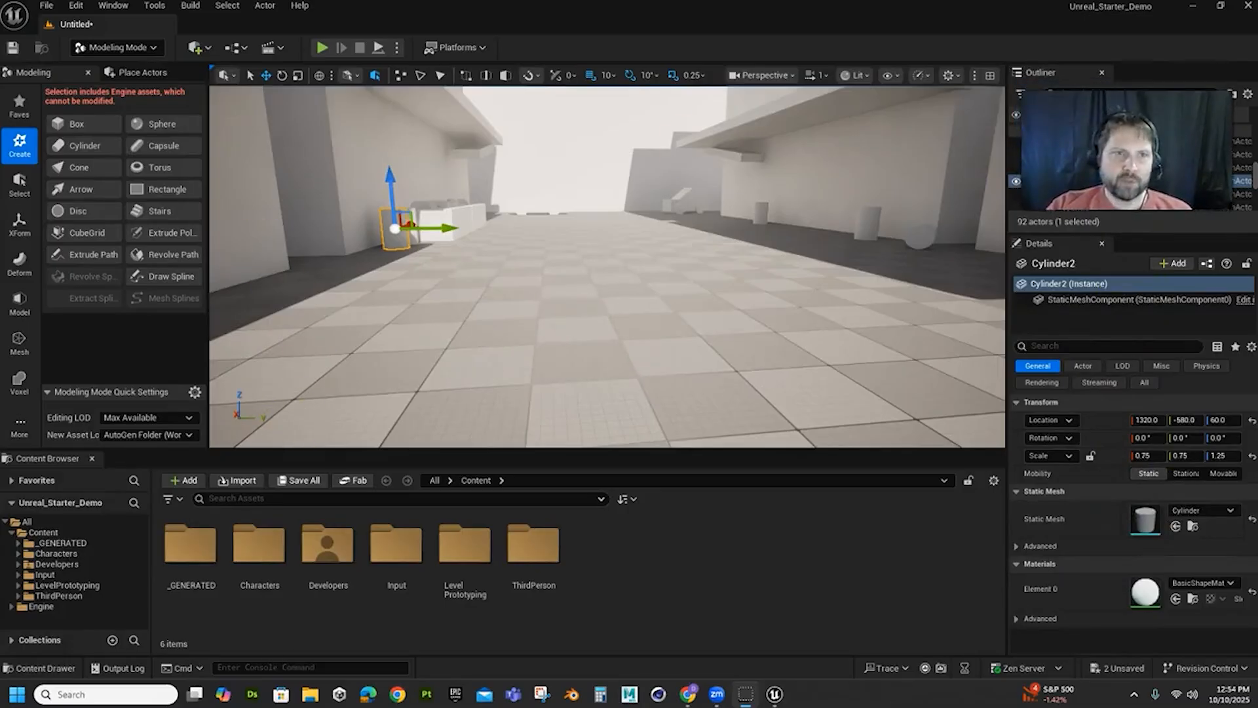
pyautogui.click(97, 49)
pyautogui.click(108, 74)
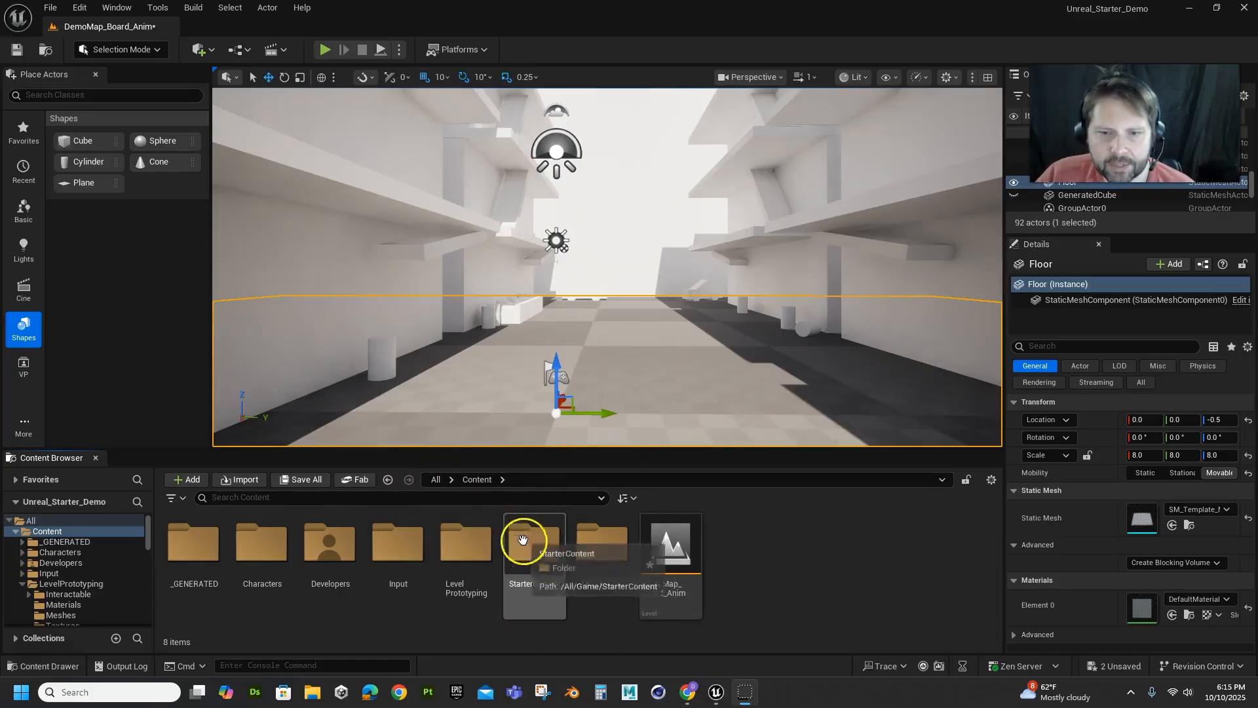
# Browse to the project's Content folder, open the Content Drawer, and dock it in the layout
pyautogui.click(436, 479)
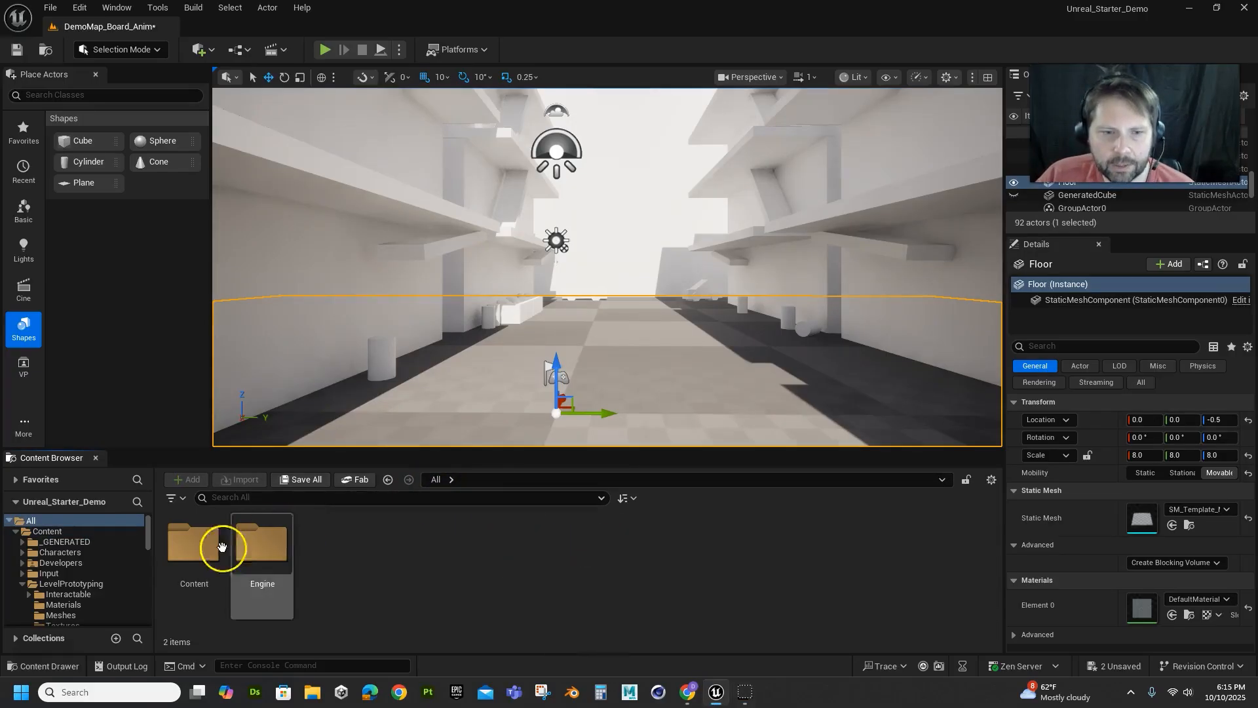
pyautogui.doubleClick(196, 547)
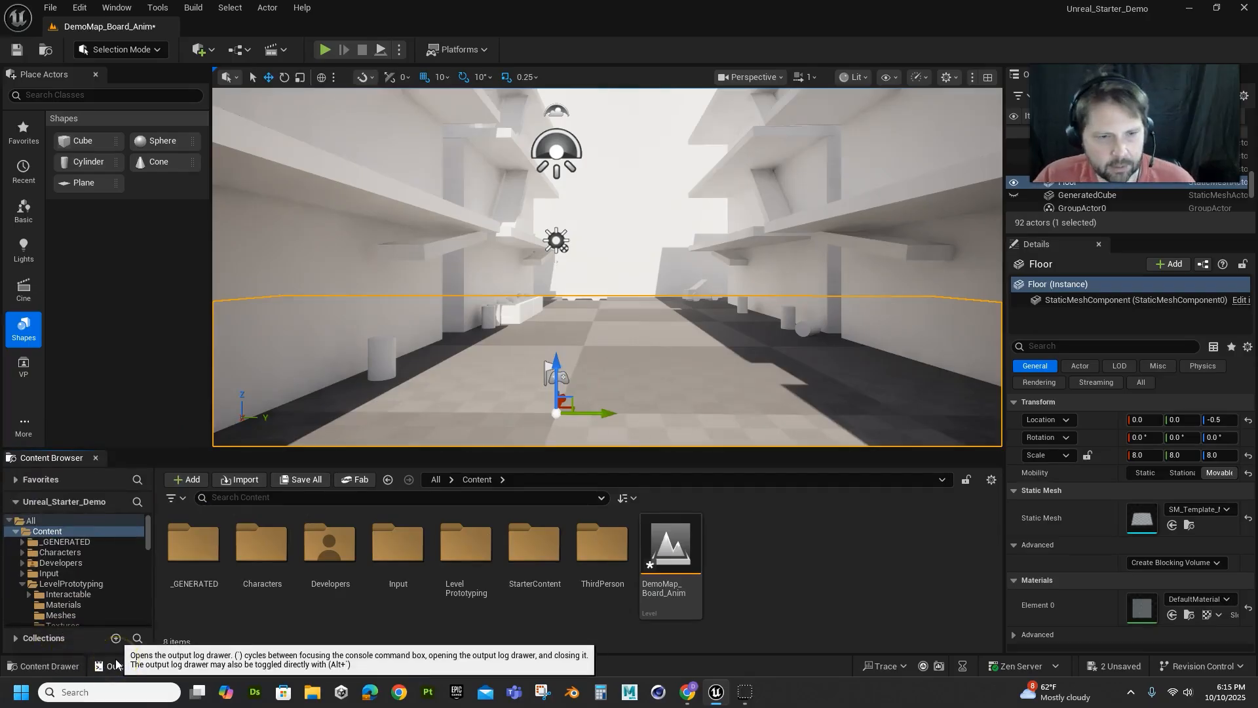
pyautogui.hotkey('ctrl', 'space')
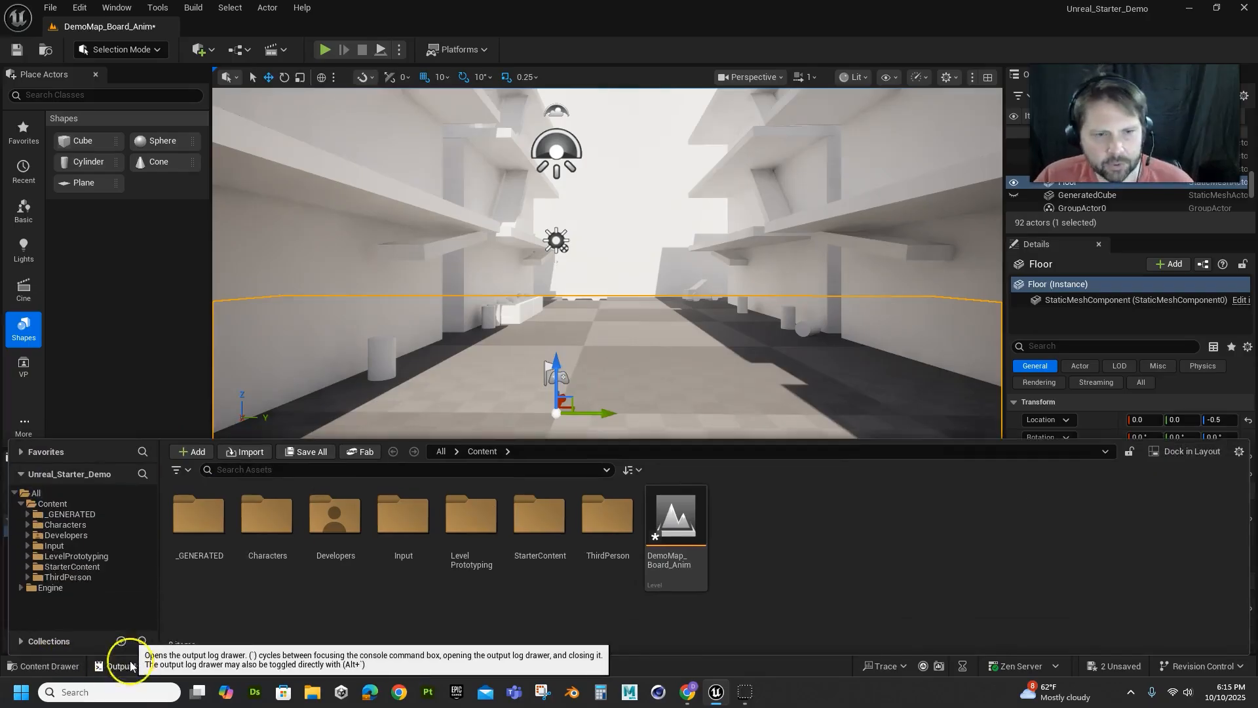
pyautogui.click(1193, 452)
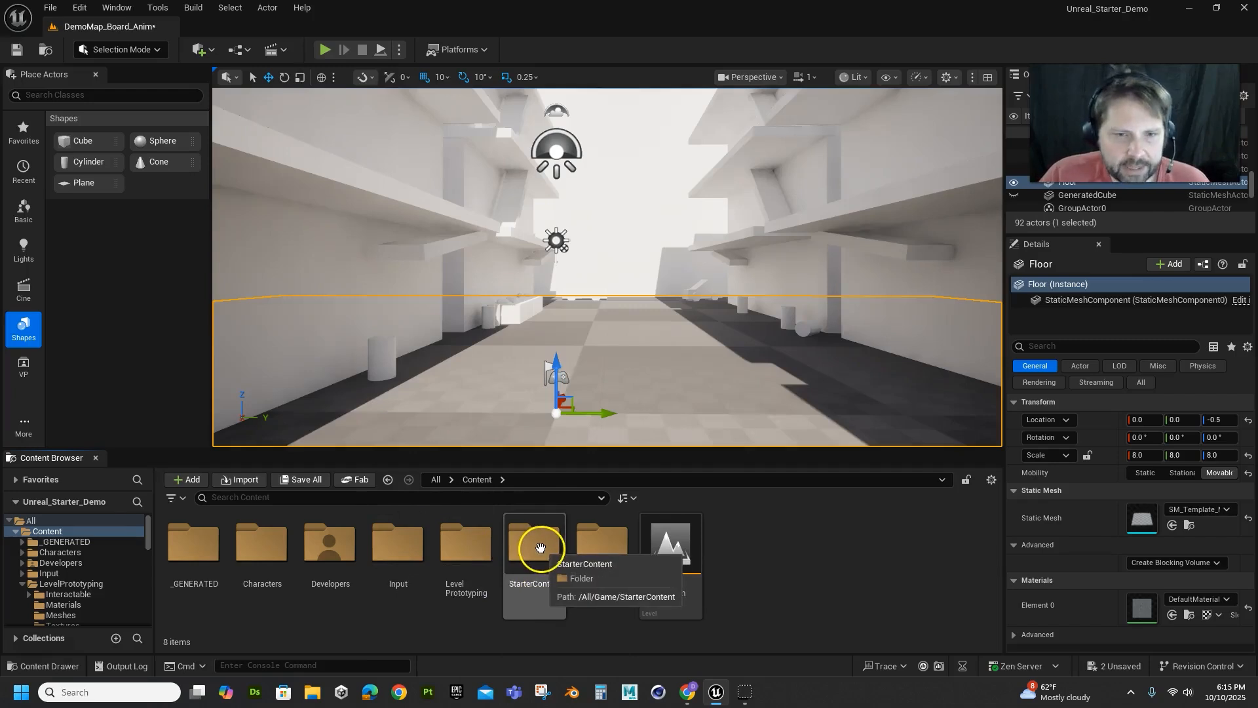
# Examine the Starter Content pack among the content packs available for the project, and close the dialog without adding it
pyautogui.click(188, 480)
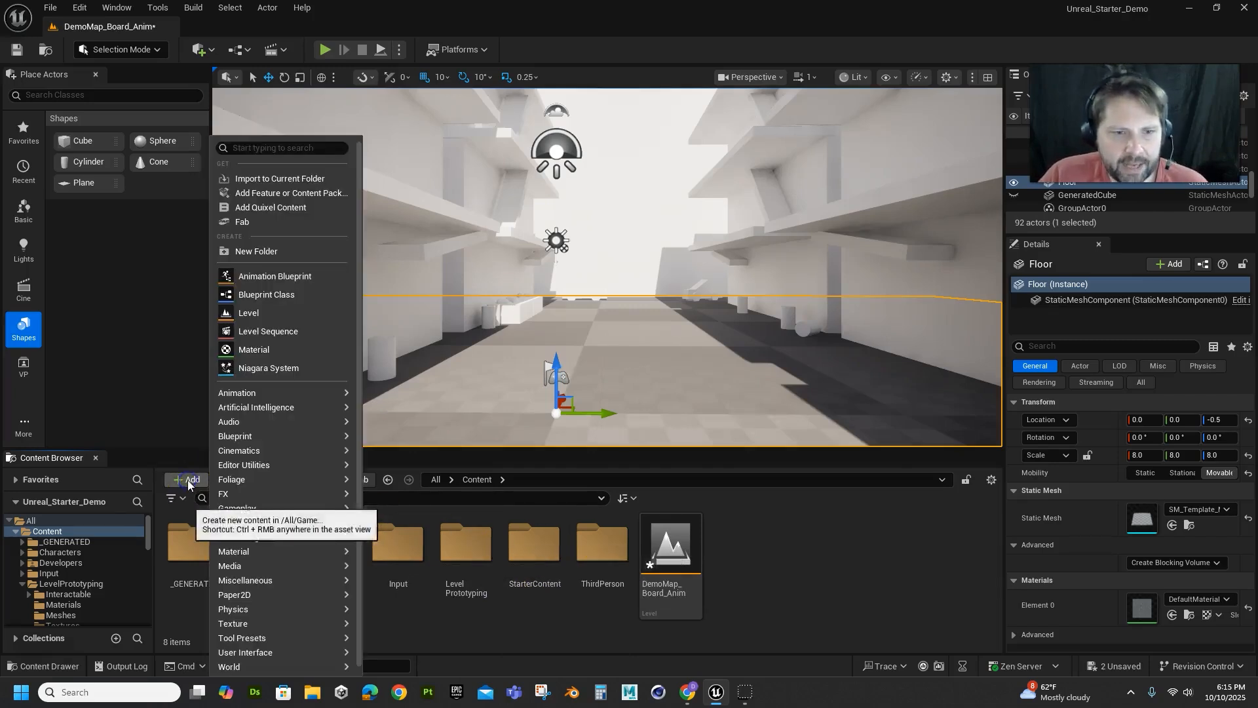
pyautogui.click(287, 194)
pyautogui.click(523, 199)
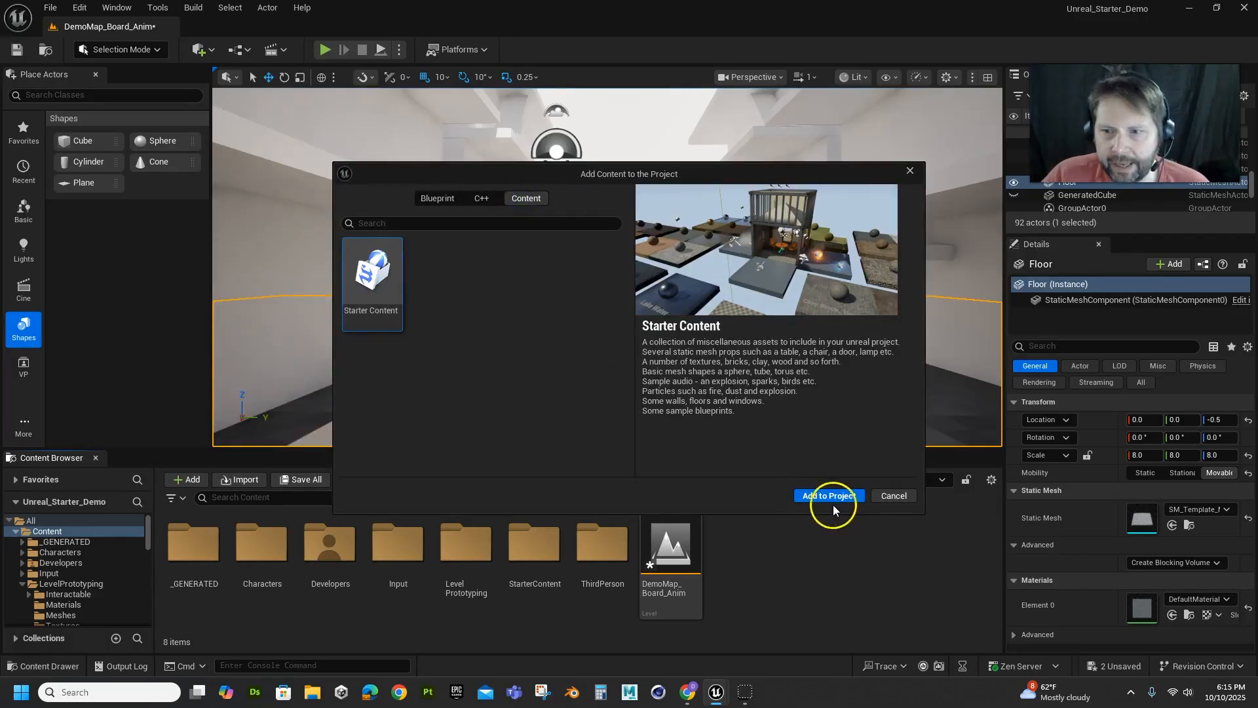
pyautogui.click(898, 496)
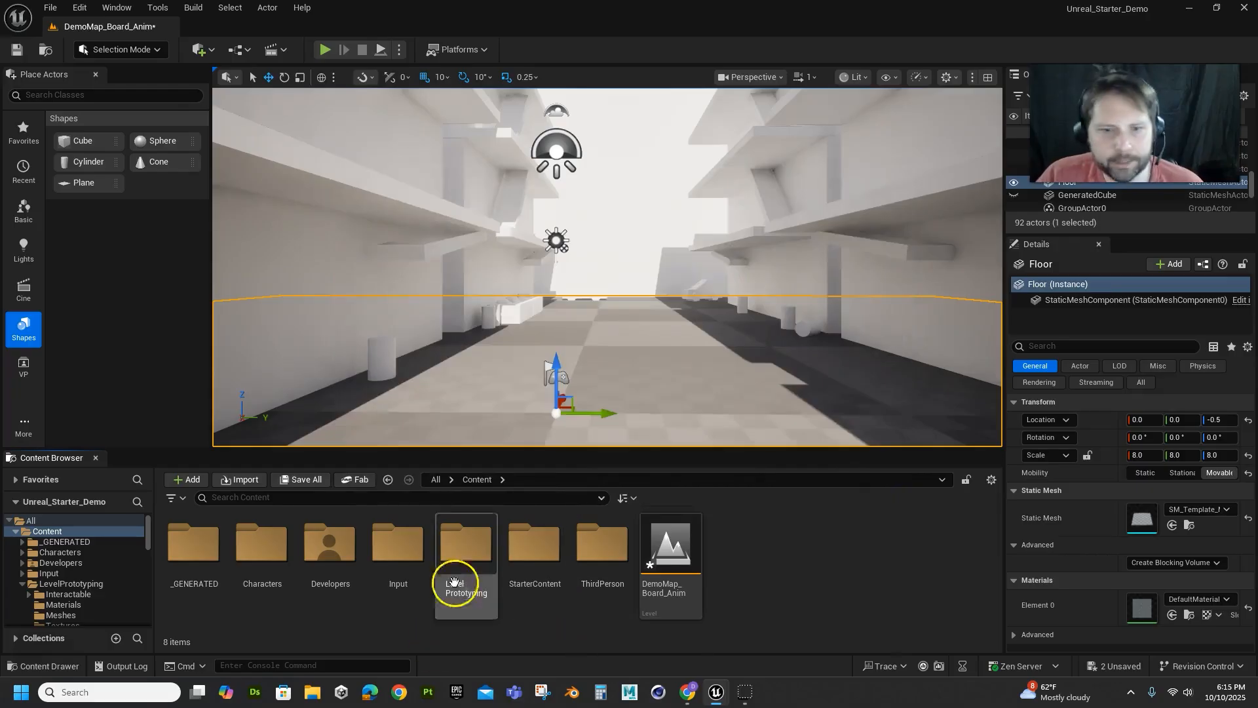
# Open the StarterContent Materials folder and apply the M_Basic_Floor material to the floor
pyautogui.click(540, 550)
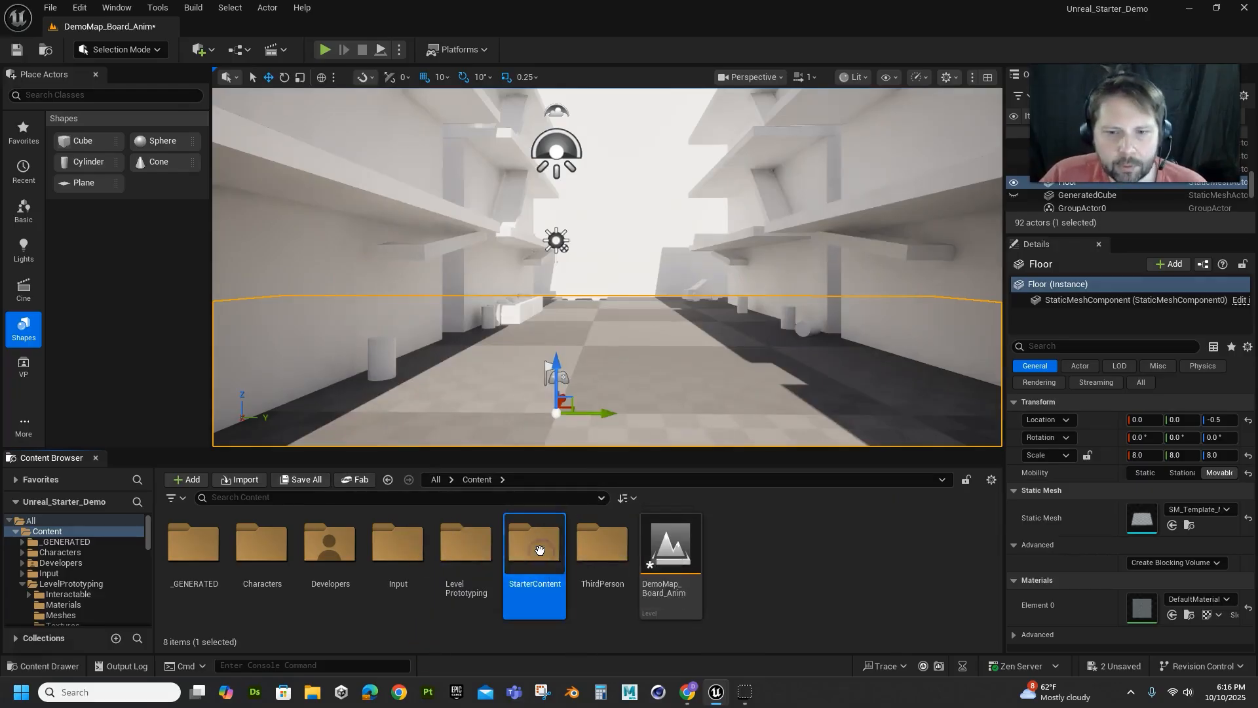
pyautogui.doubleClick(540, 551)
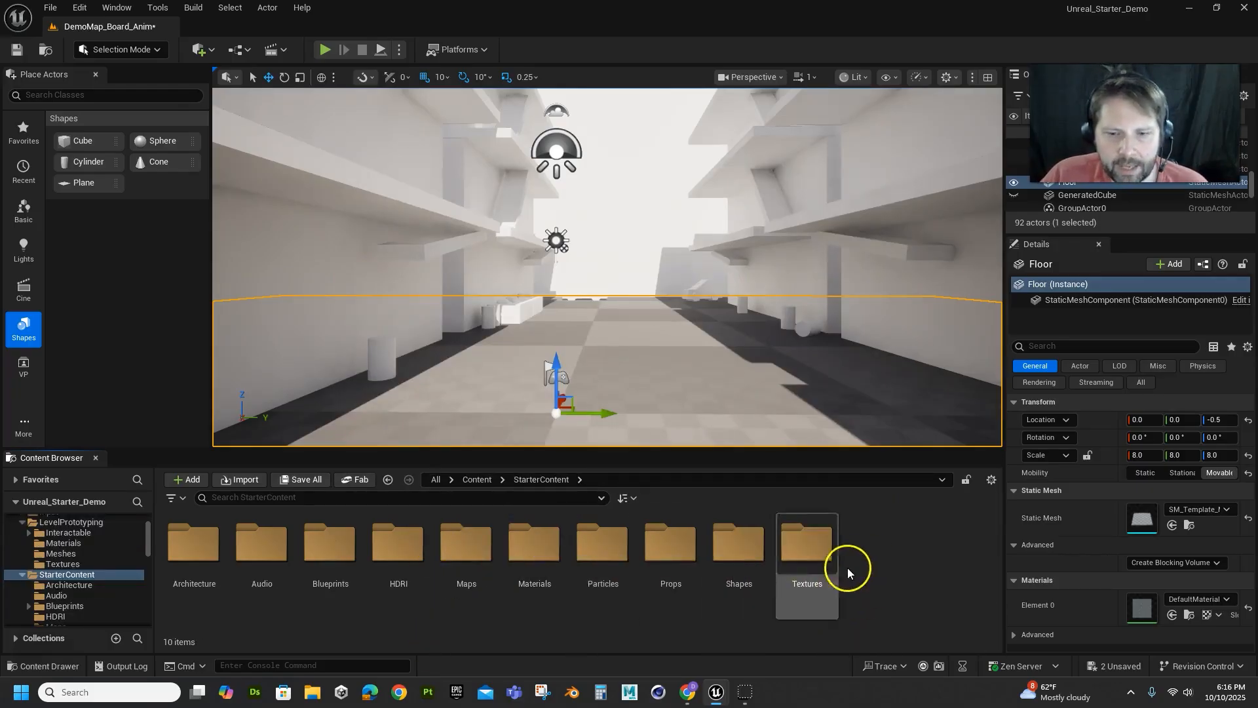
pyautogui.doubleClick(531, 547)
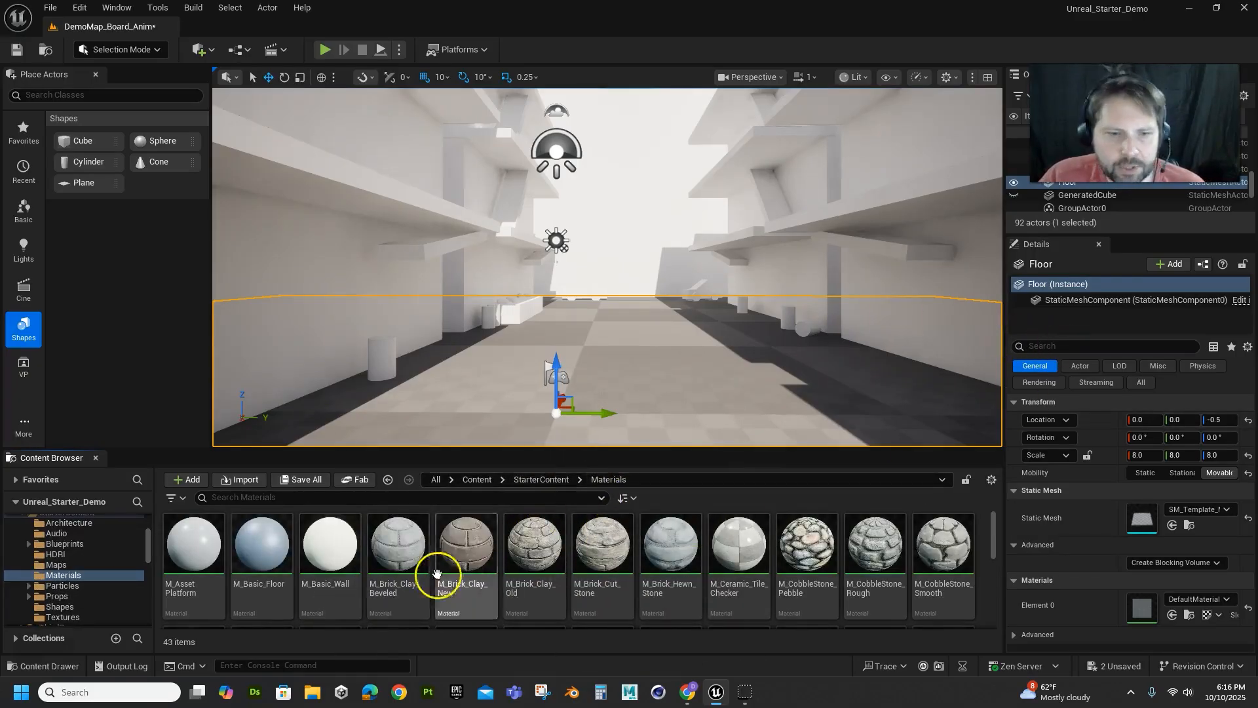
pyautogui.click(250, 560)
pyautogui.moveTo(251, 560); pyautogui.dragTo(481, 393)
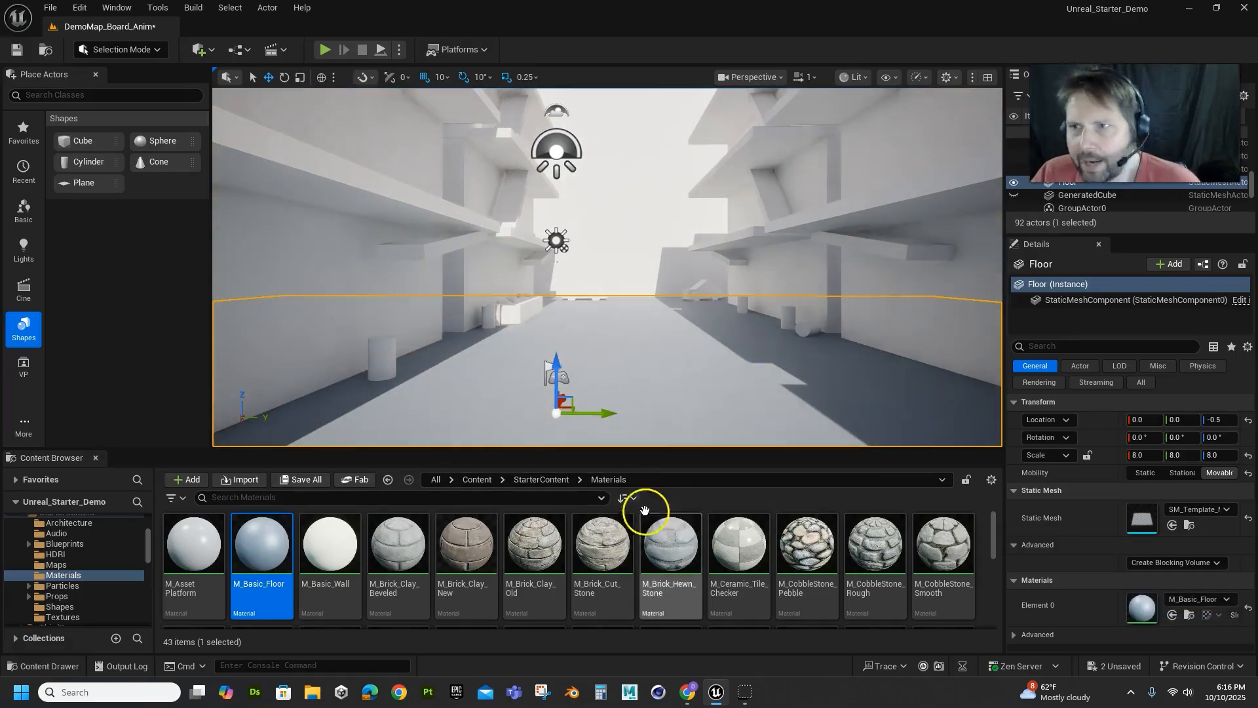
# Apply M_Concrete_Tiles to the floor, the side walls with their columns, and the end wall of the corridor
pyautogui.scroll(-3, 623, 584)
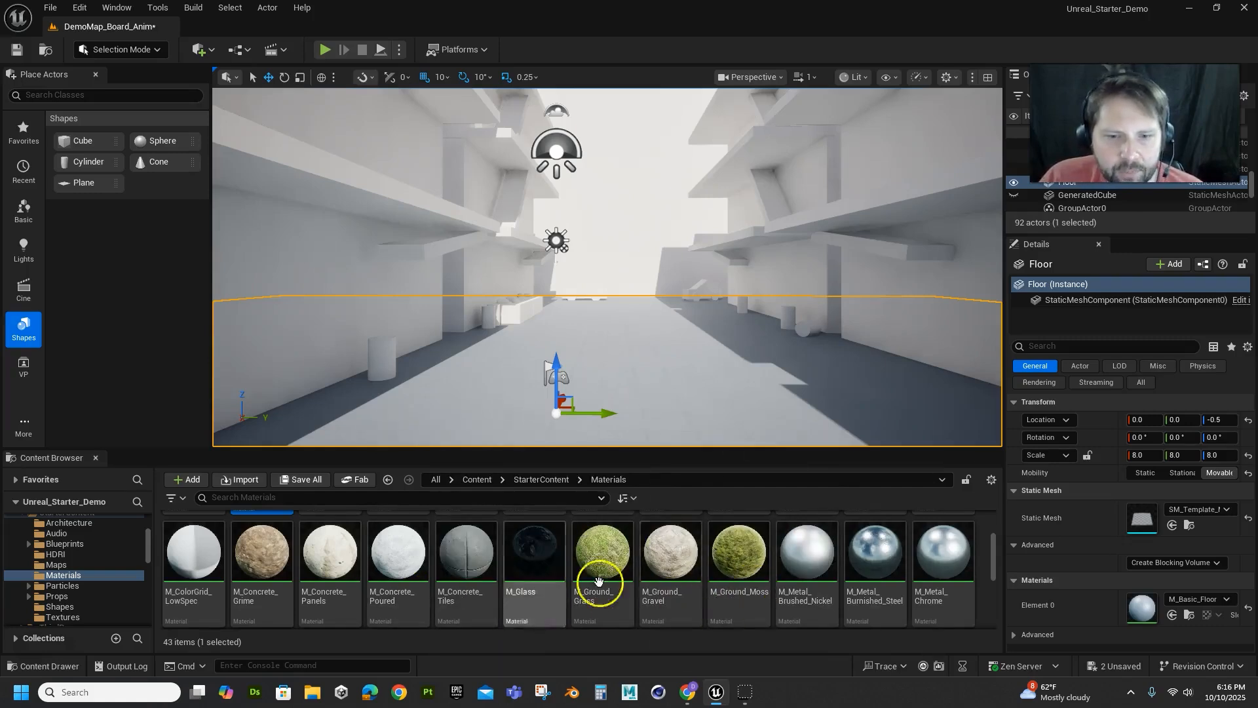
pyautogui.moveTo(492, 573); pyautogui.dragTo(310, 257)
pyautogui.moveTo(466, 583); pyautogui.dragTo(467, 196)
pyautogui.moveTo(488, 572); pyautogui.dragTo(617, 215)
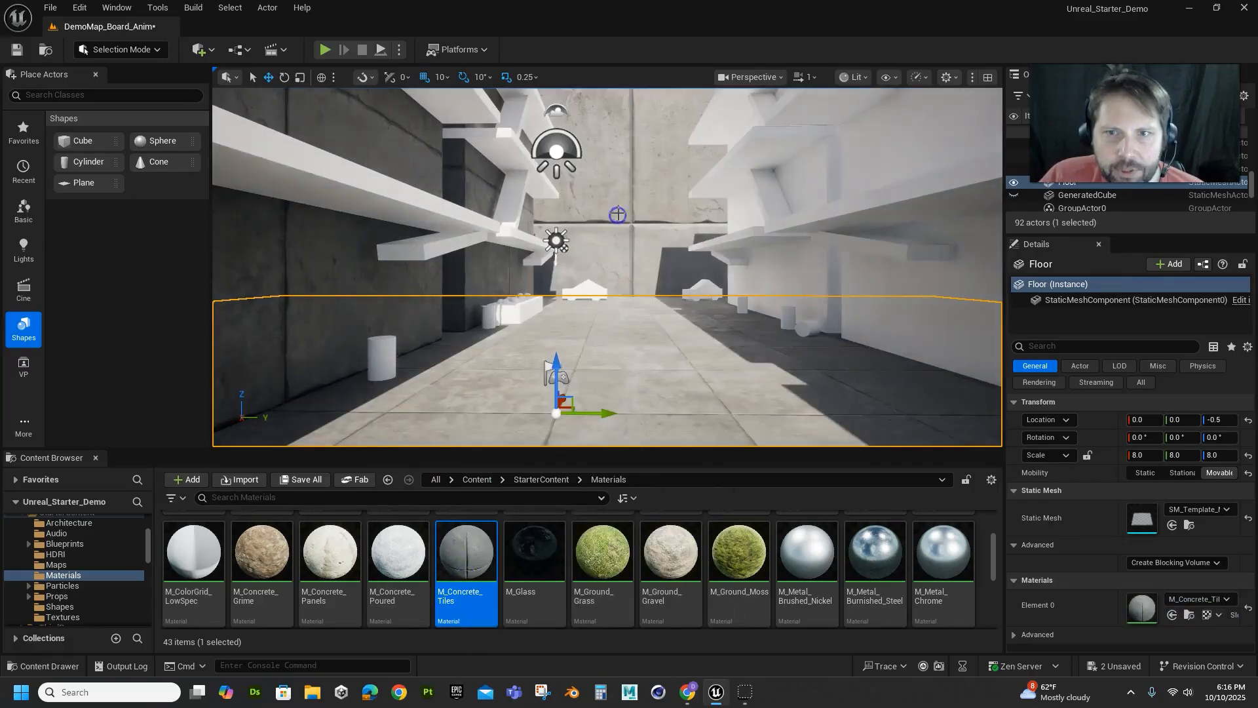
pyautogui.moveTo(491, 568); pyautogui.dragTo(776, 266)
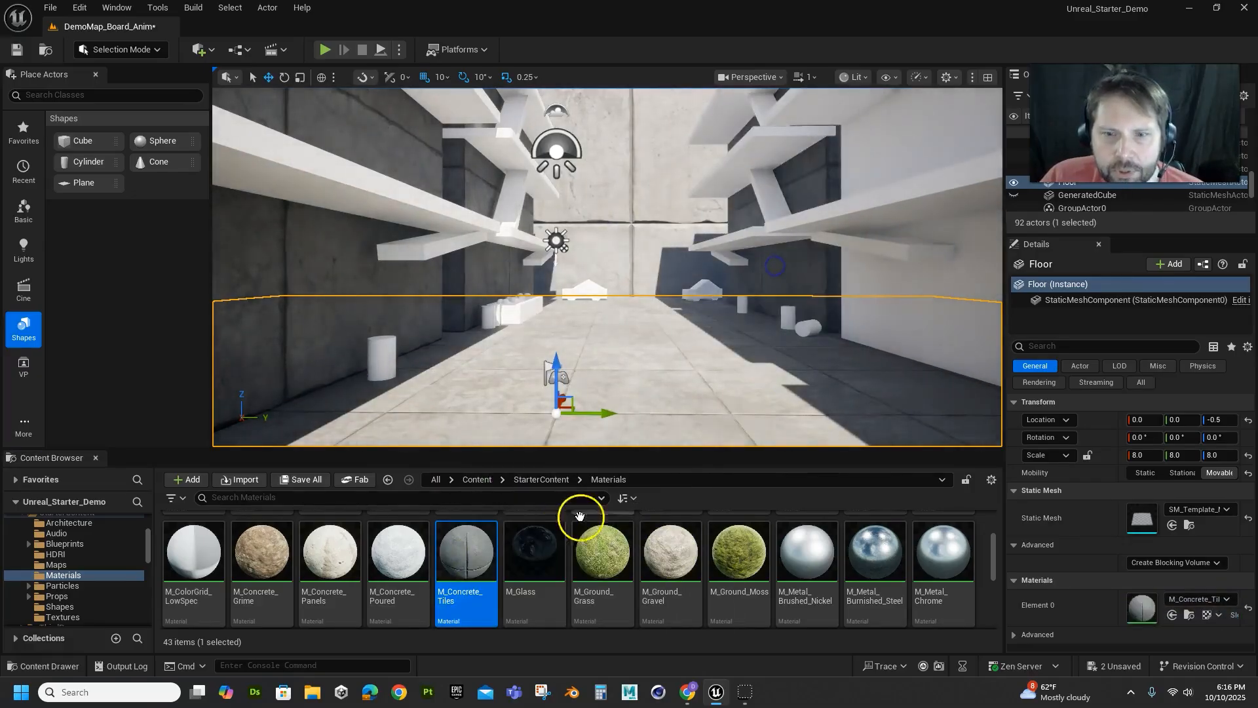
pyautogui.moveTo(481, 544); pyautogui.dragTo(967, 291)
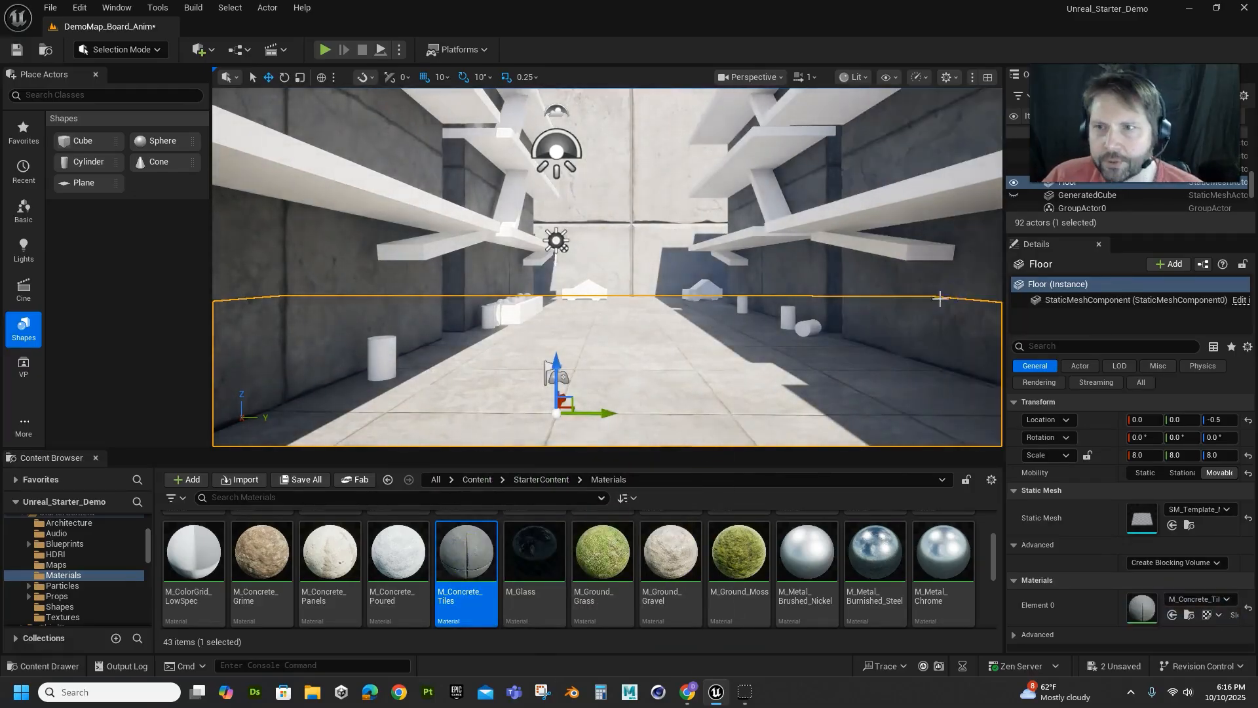
# Play-test the textured level briefly, stop it, and apply M_Basic_Floor to the floor again
pyautogui.click(325, 50)
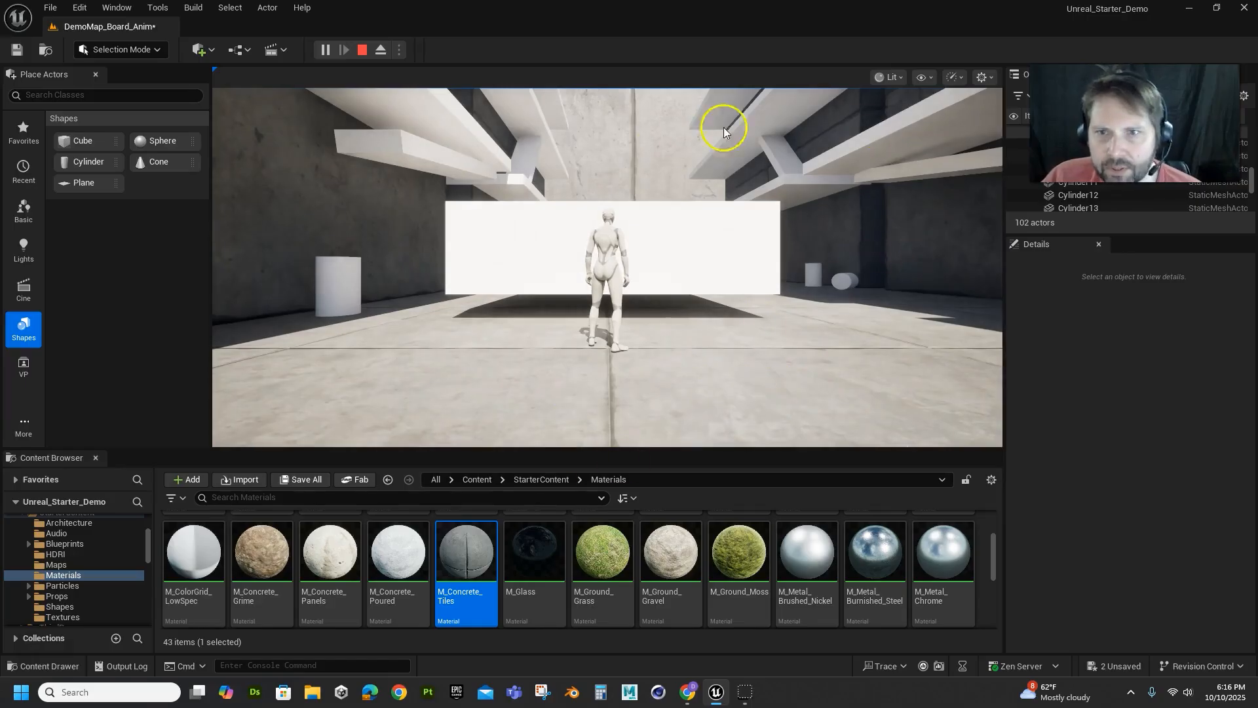
pyautogui.press('Escape')
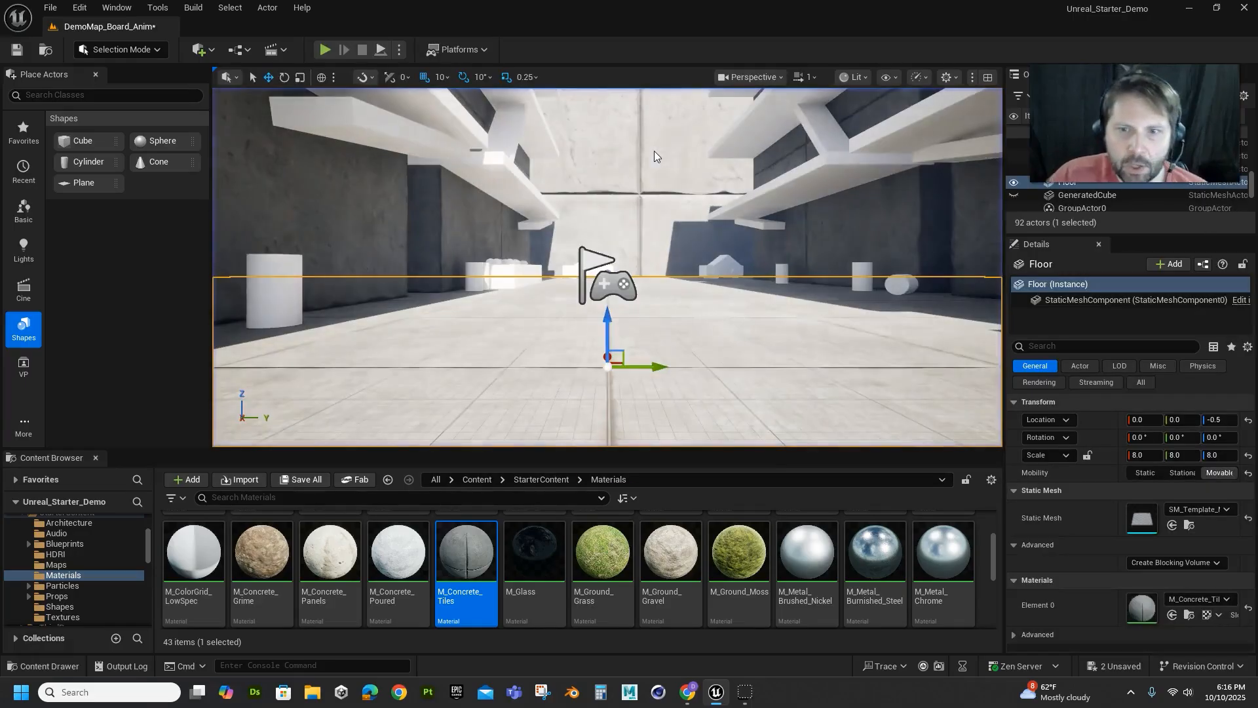
pyautogui.scroll(2, 267, 561)
pyautogui.click(275, 555)
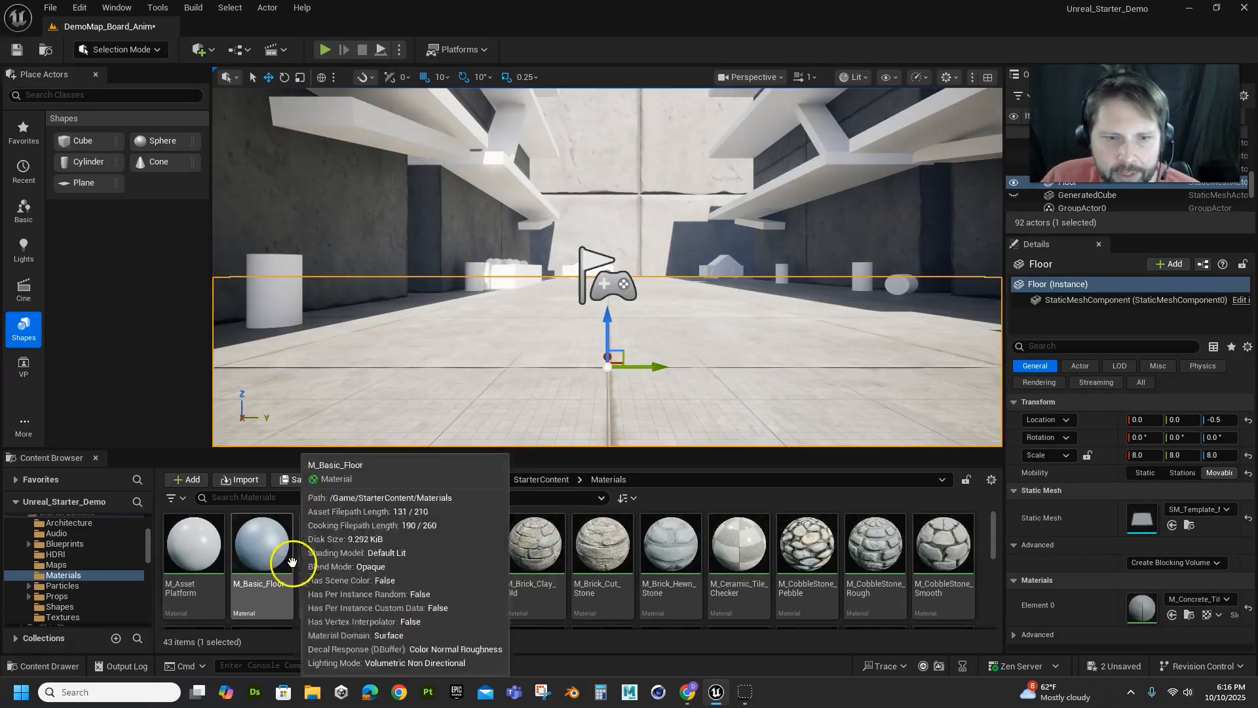
pyautogui.moveTo(348, 438); pyautogui.dragTo(402, 359)
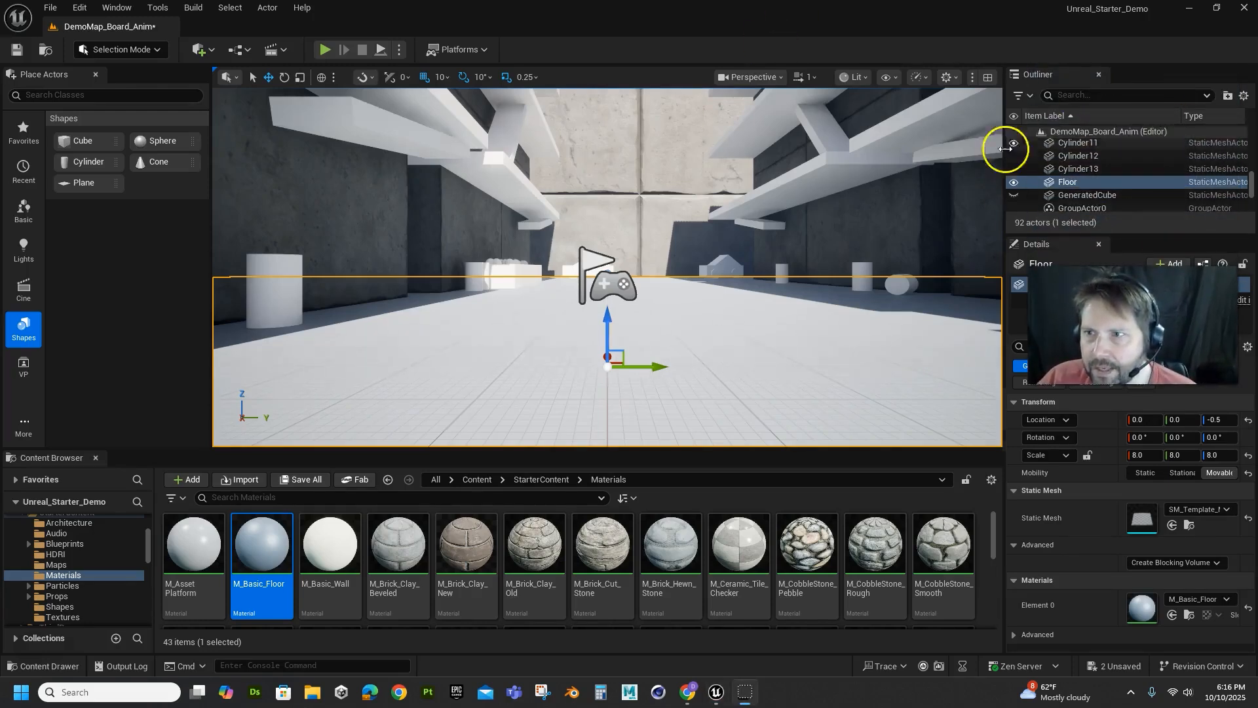
# Unhide GeneratedCube in the level and apply the M_Concrete_Tiles material to it
pyautogui.click(1014, 194)
pyautogui.click(498, 211)
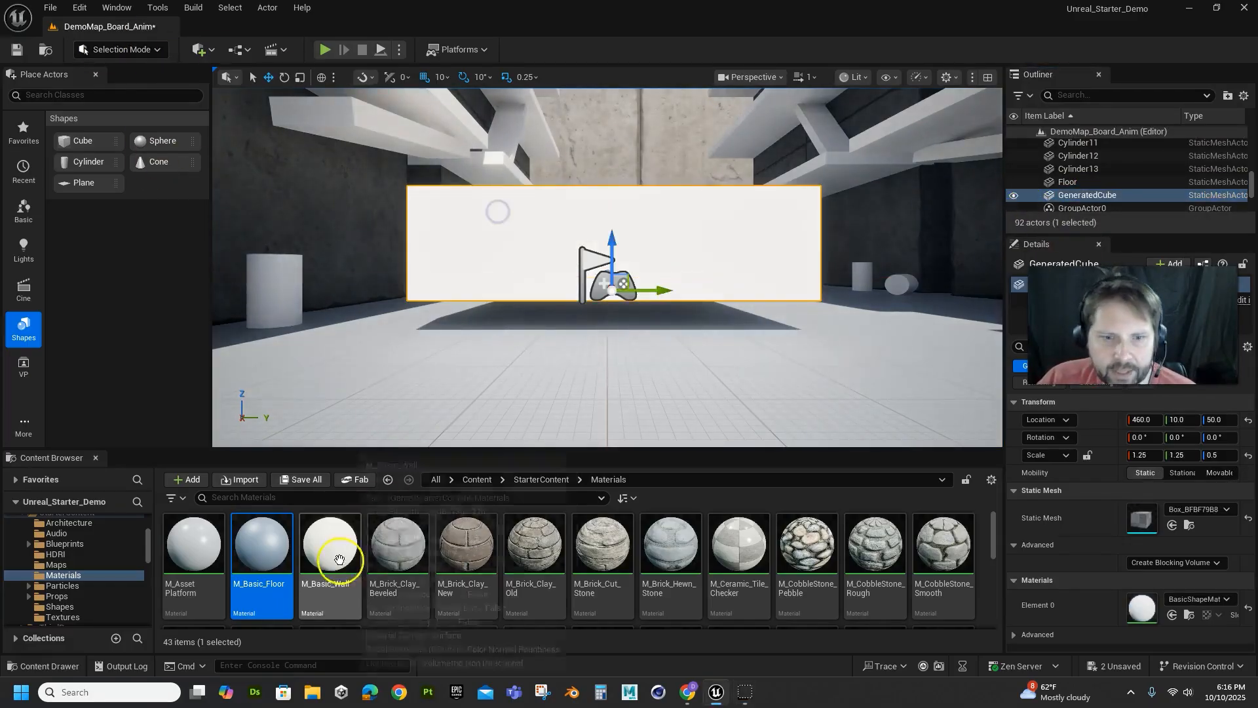
pyautogui.scroll(-1, 405, 590)
pyautogui.scroll(-1, 400, 593)
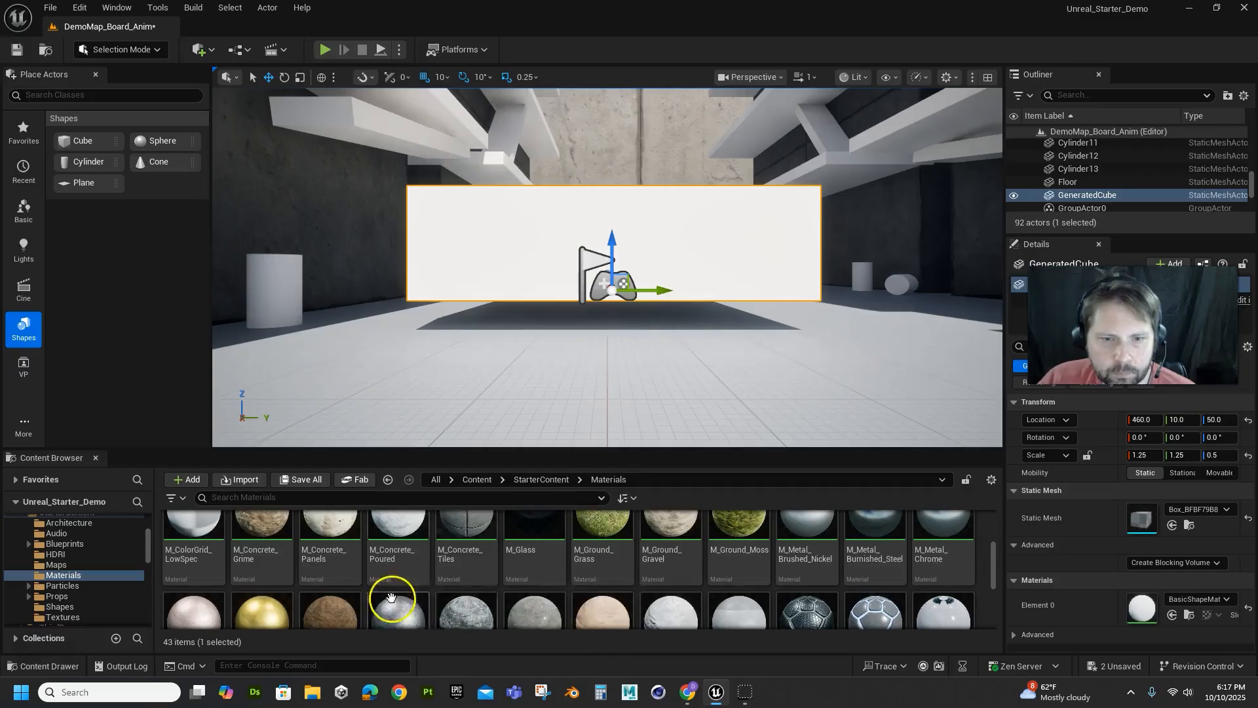
pyautogui.moveTo(488, 561); pyautogui.dragTo(528, 227)
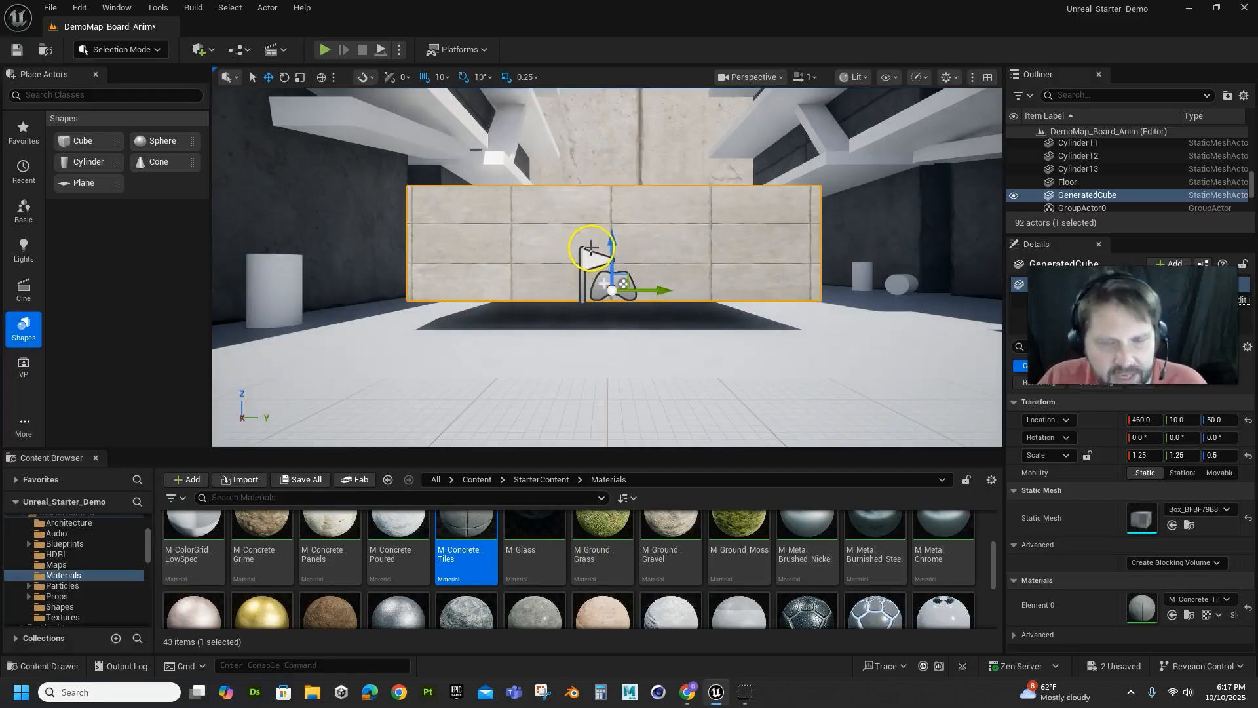
# Scale GeneratedCube taller to a Z scale of 1.5
pyautogui.press('e')
pyautogui.press('w')
pyautogui.press('r')
pyautogui.moveTo(612, 243); pyautogui.dragTo(619, 194)
pyautogui.scroll(-5, 636, 257)
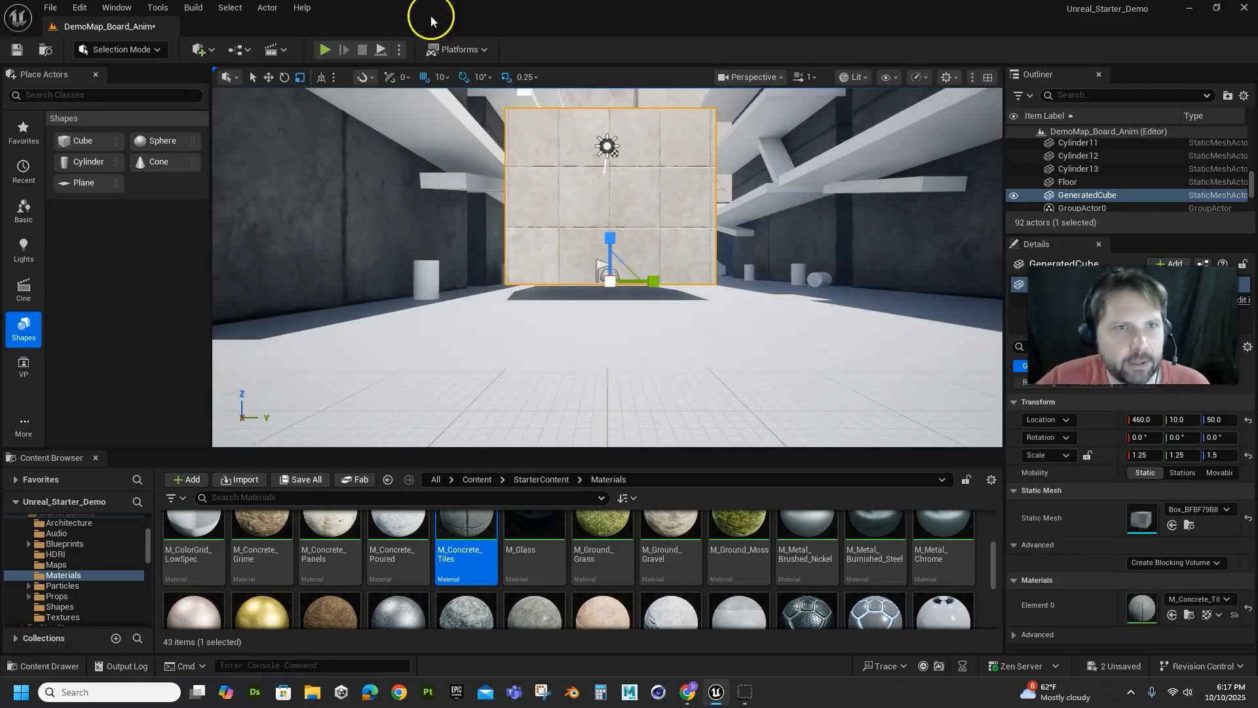
# Switch the editor to Modeling Mode and show its UV tools for GeneratedCube
pyautogui.click(137, 50)
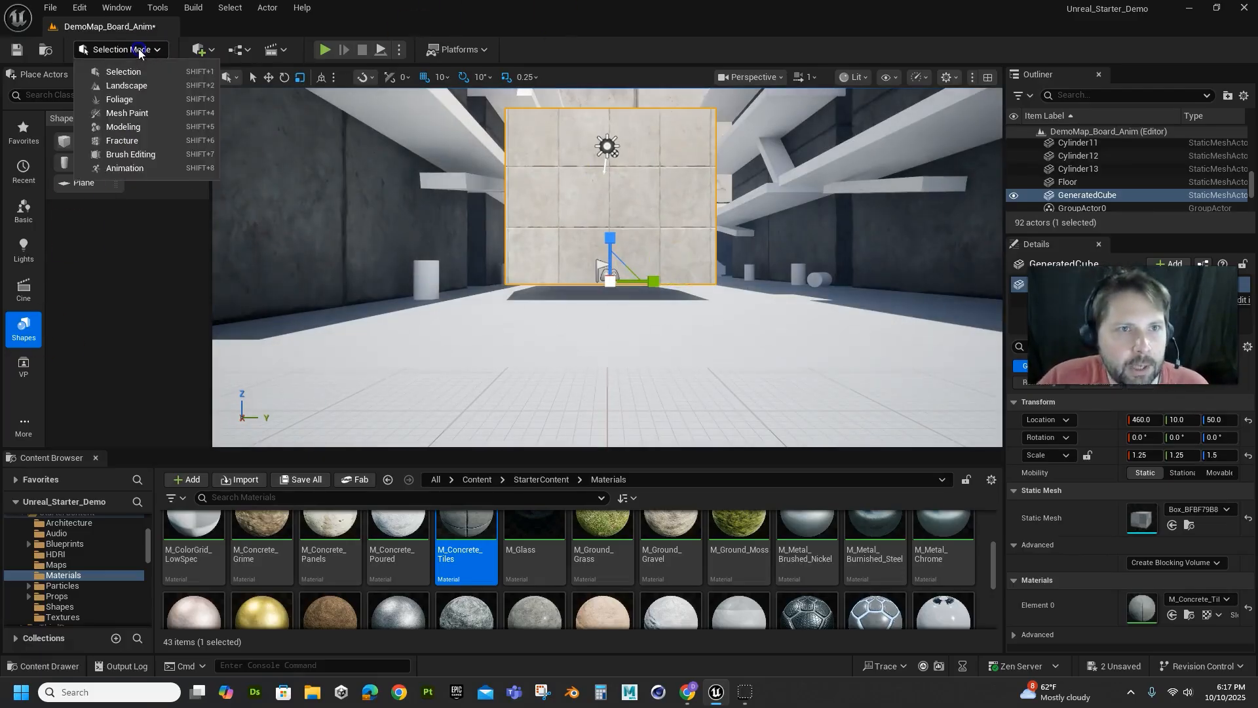
pyautogui.click(123, 127)
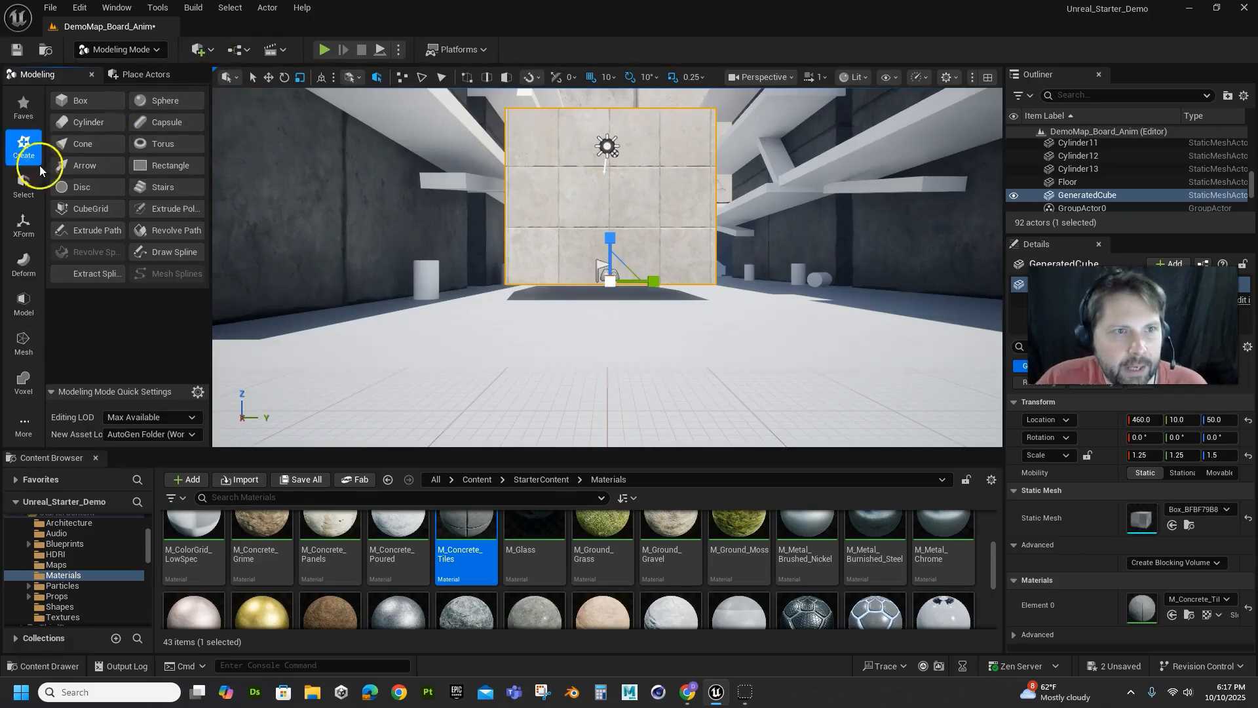
pyautogui.click(27, 429)
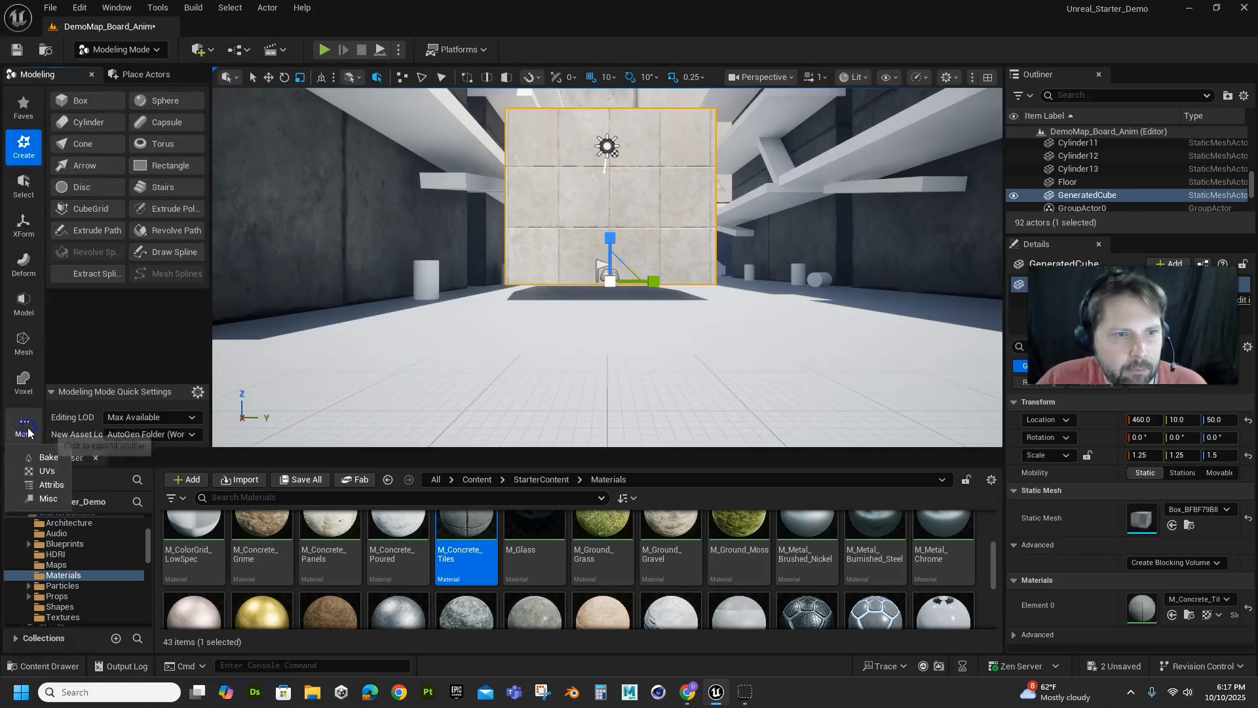
pyautogui.click(47, 471)
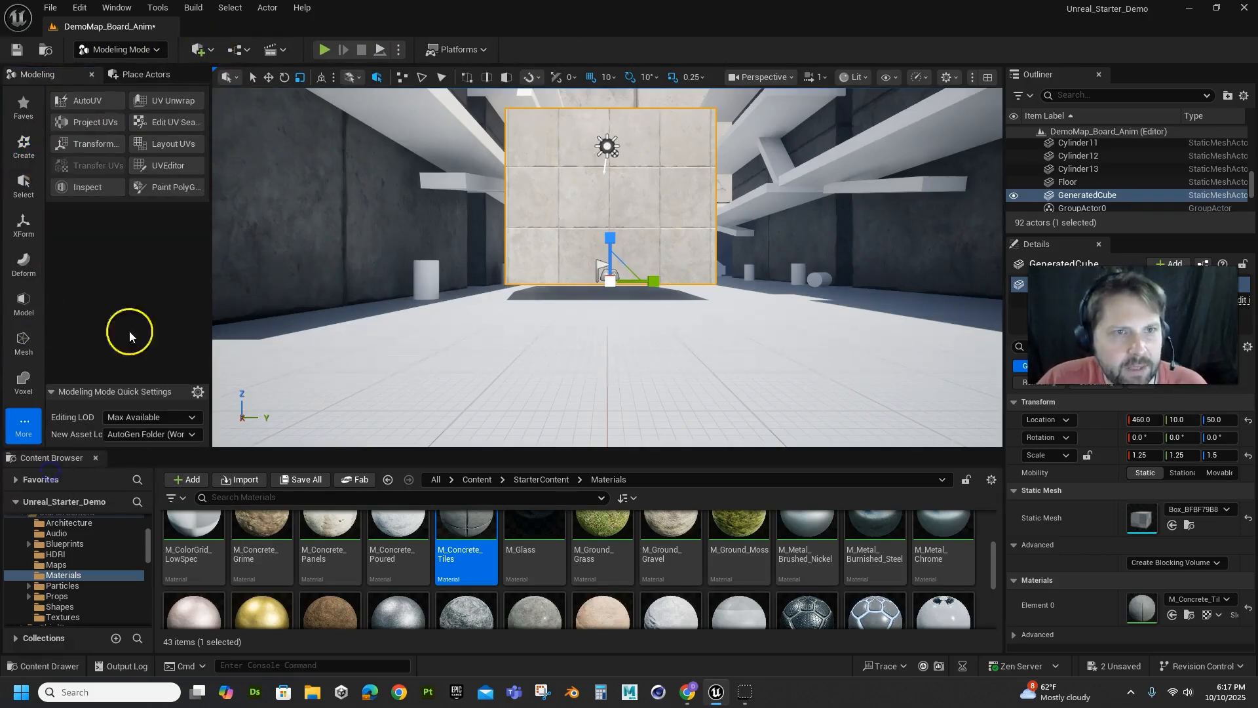
pyautogui.click(171, 100)
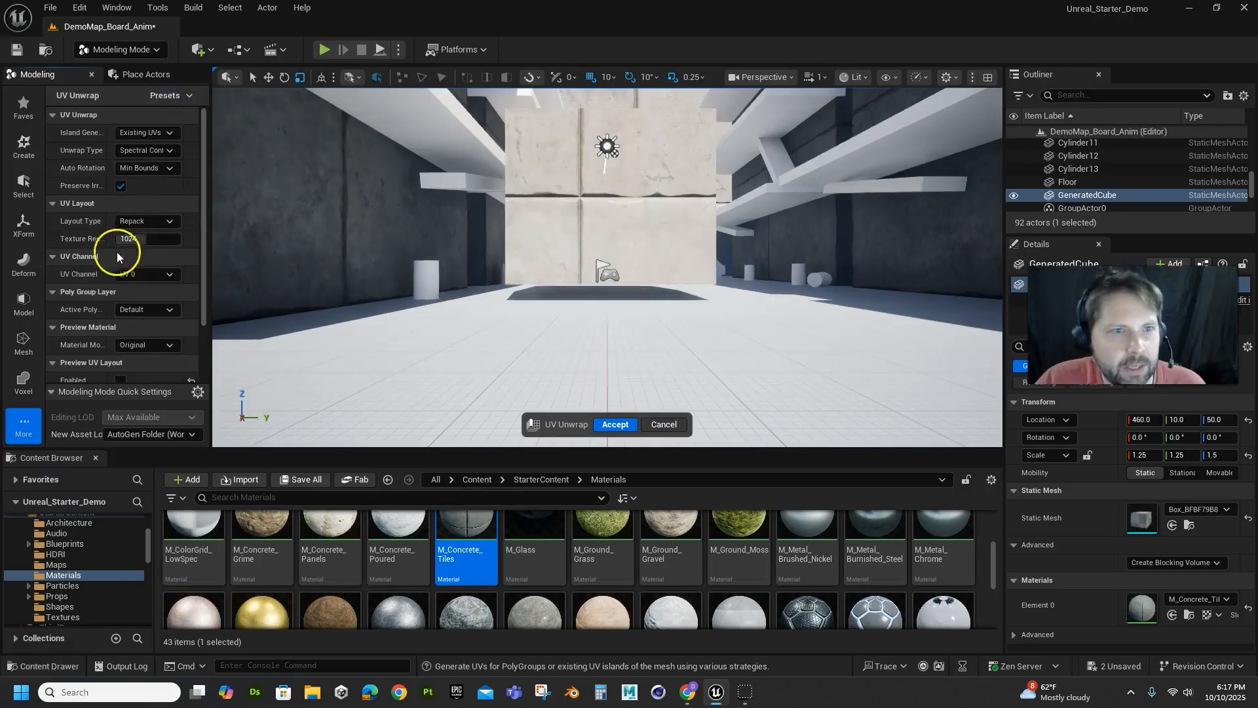
pyautogui.scroll(-2, 90, 324)
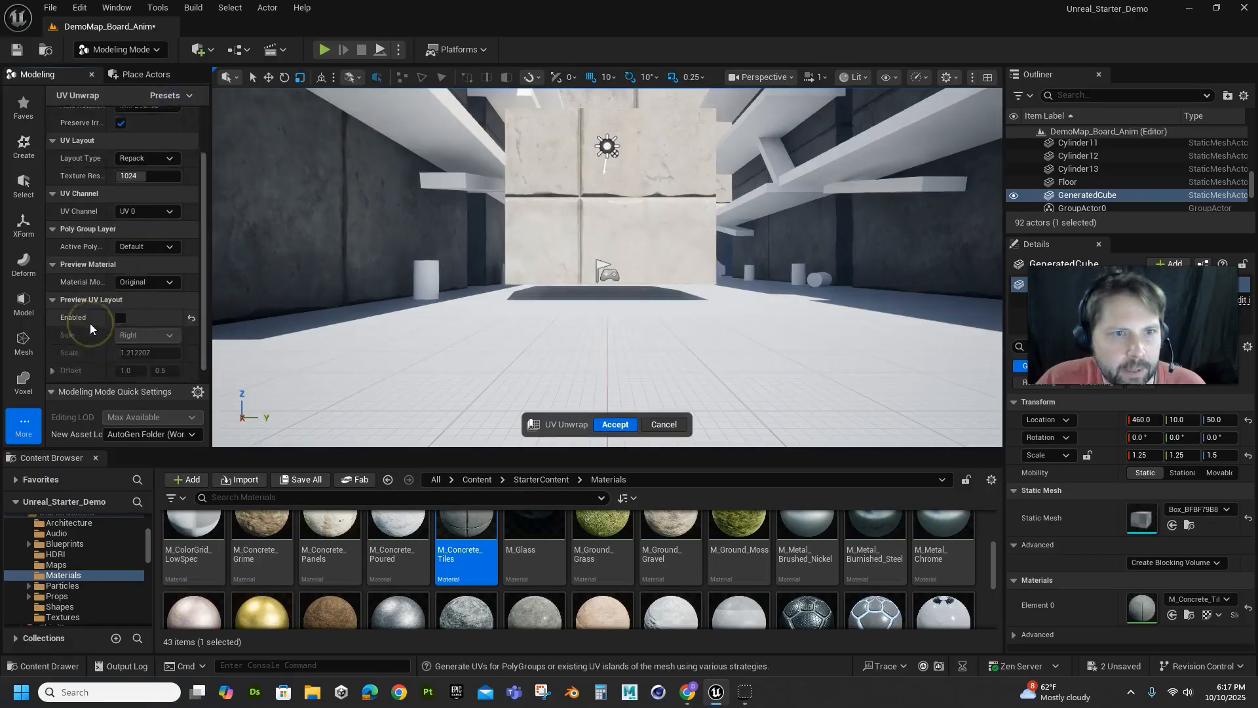
pyautogui.scroll(-1, 89, 324)
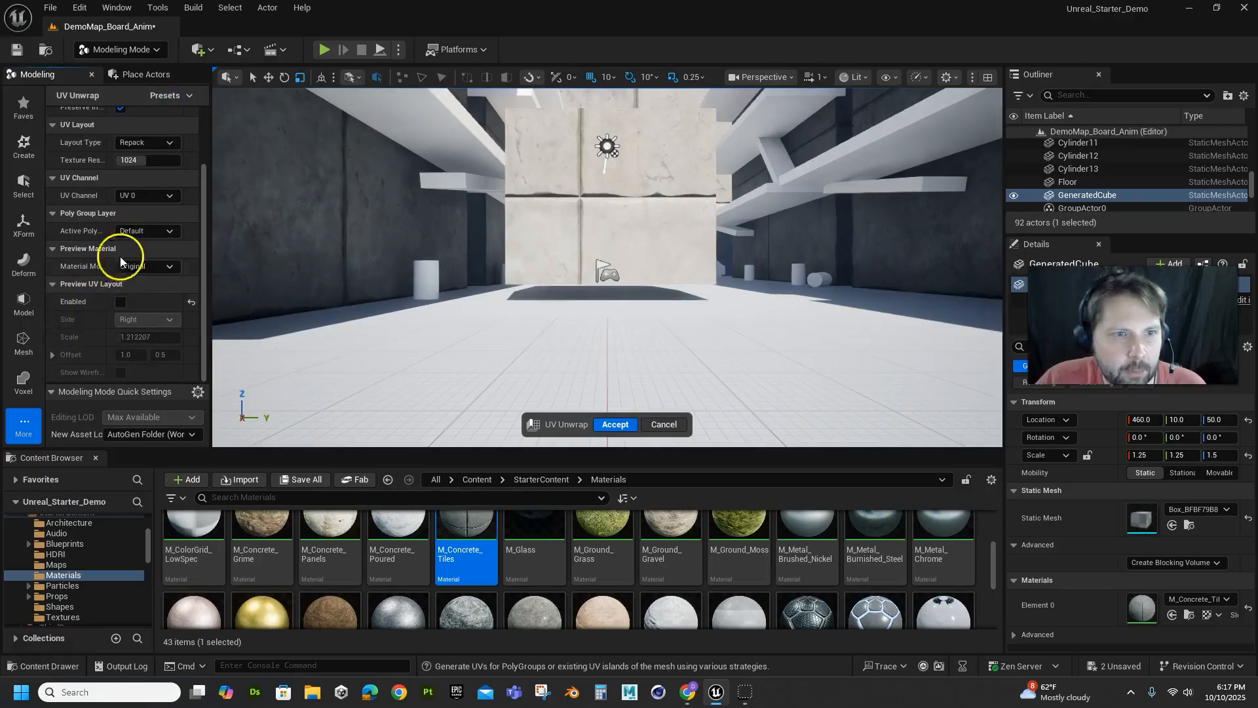
pyautogui.scroll(3, 85, 247)
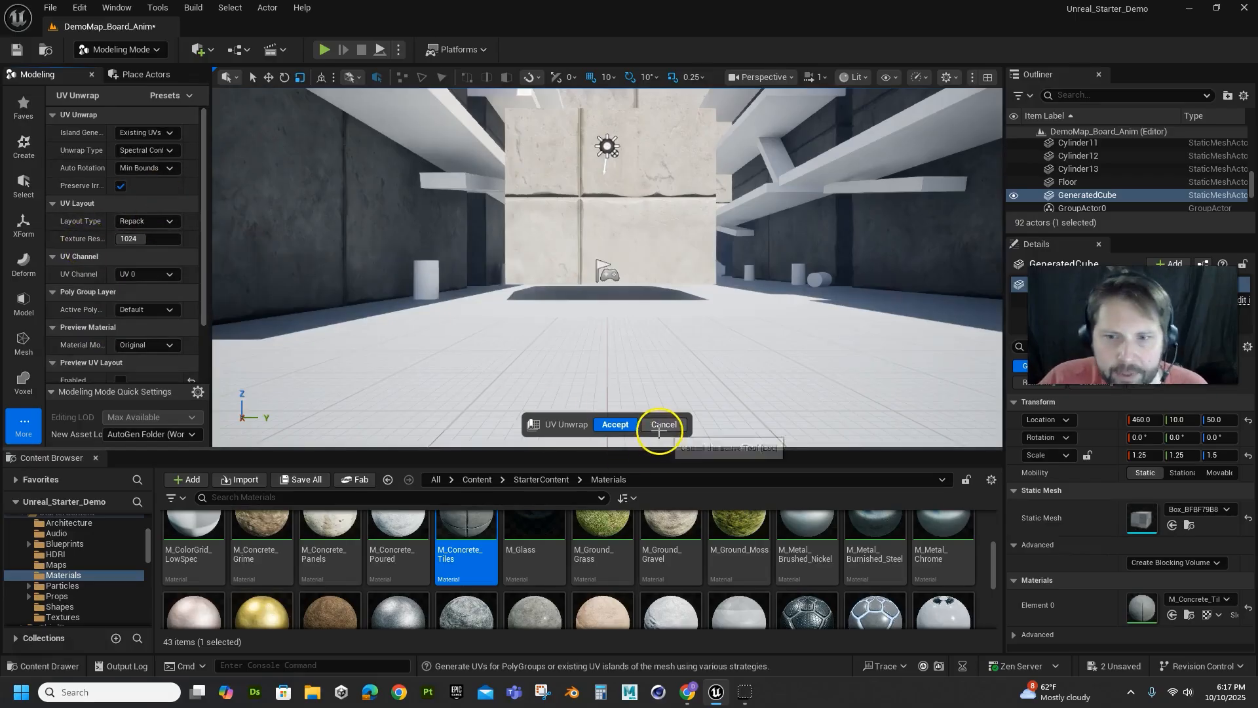
pyautogui.click(662, 426)
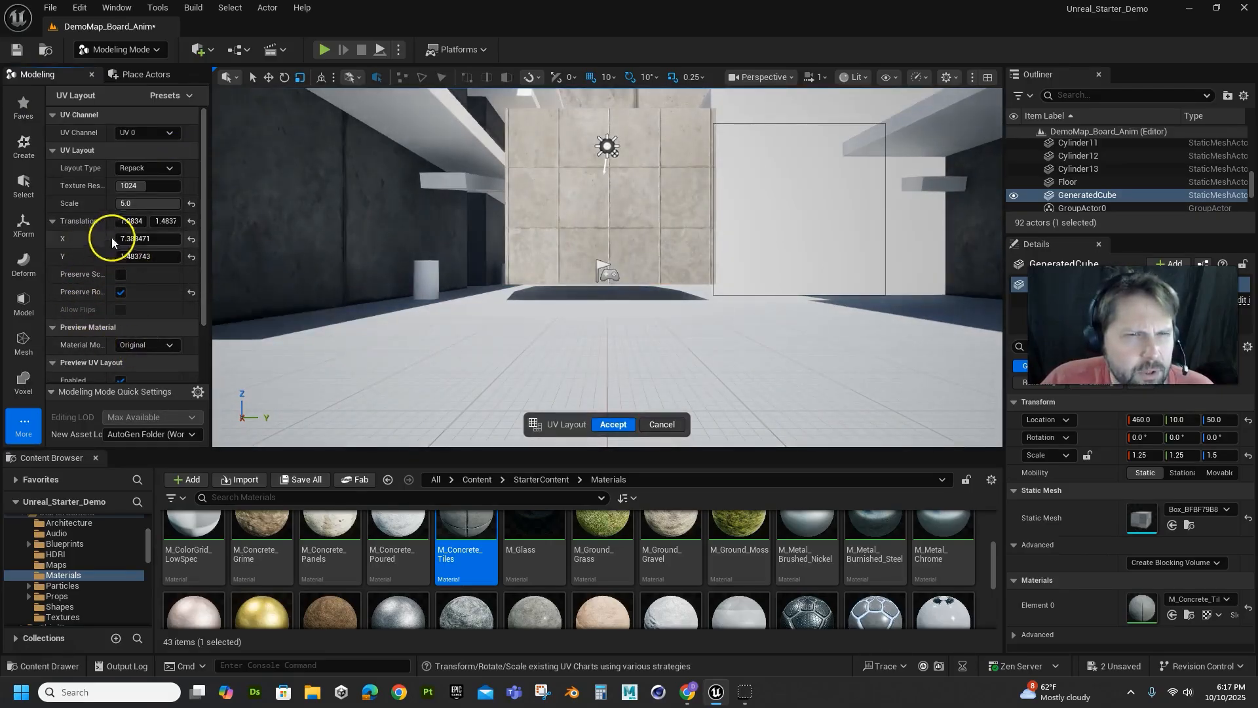
# Lay out GeneratedCube's UVs with scale 5.0, X translation about 26.4 and Preserve Scale enabled, and accept the UV Layout
pyautogui.moveTo(162, 207)
pyautogui.mouseDown()
pyautogui.moveTo(118, 204)
pyautogui.moveTo(180, 204)
pyautogui.mouseUp()
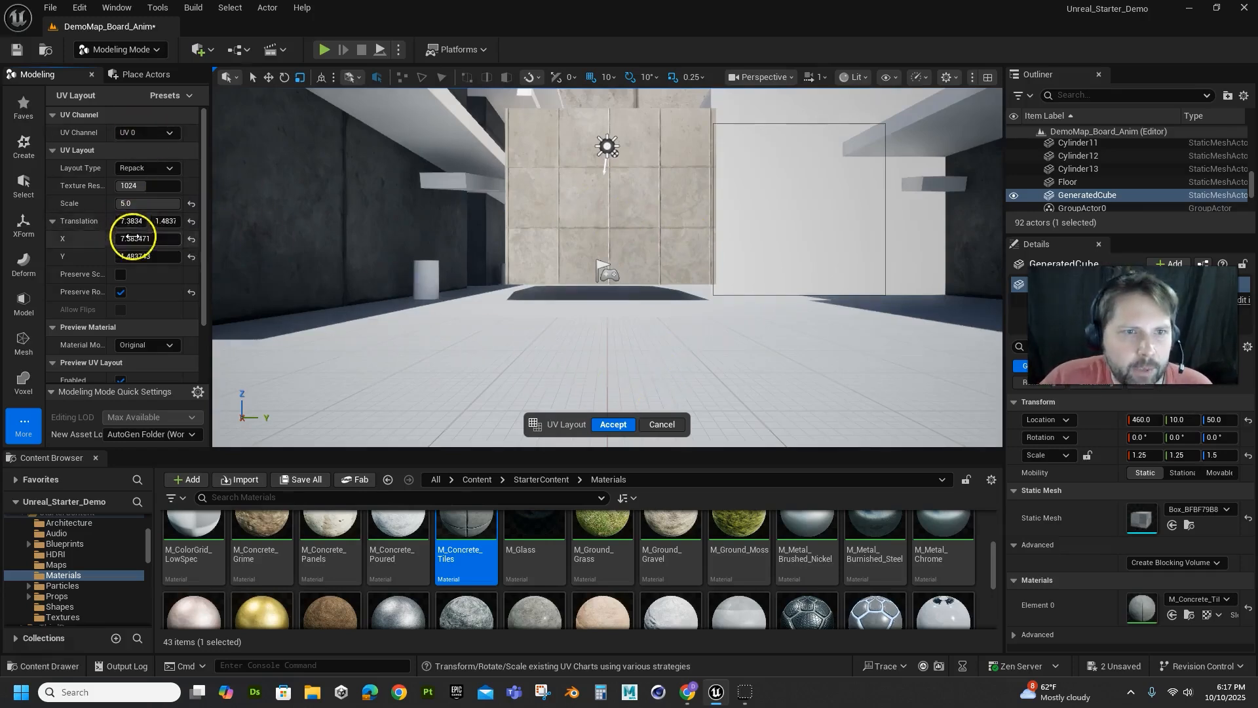
pyautogui.moveTo(151, 238); pyautogui.dragTo(124, 293)
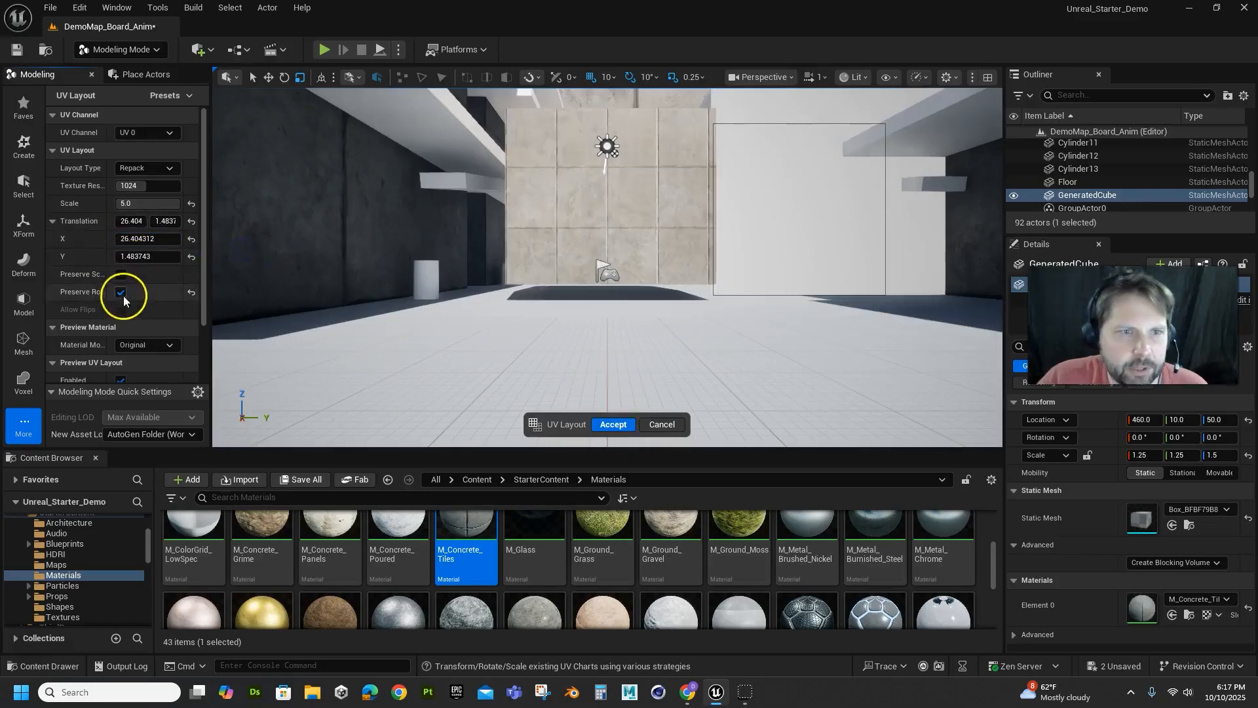
pyautogui.click(120, 275)
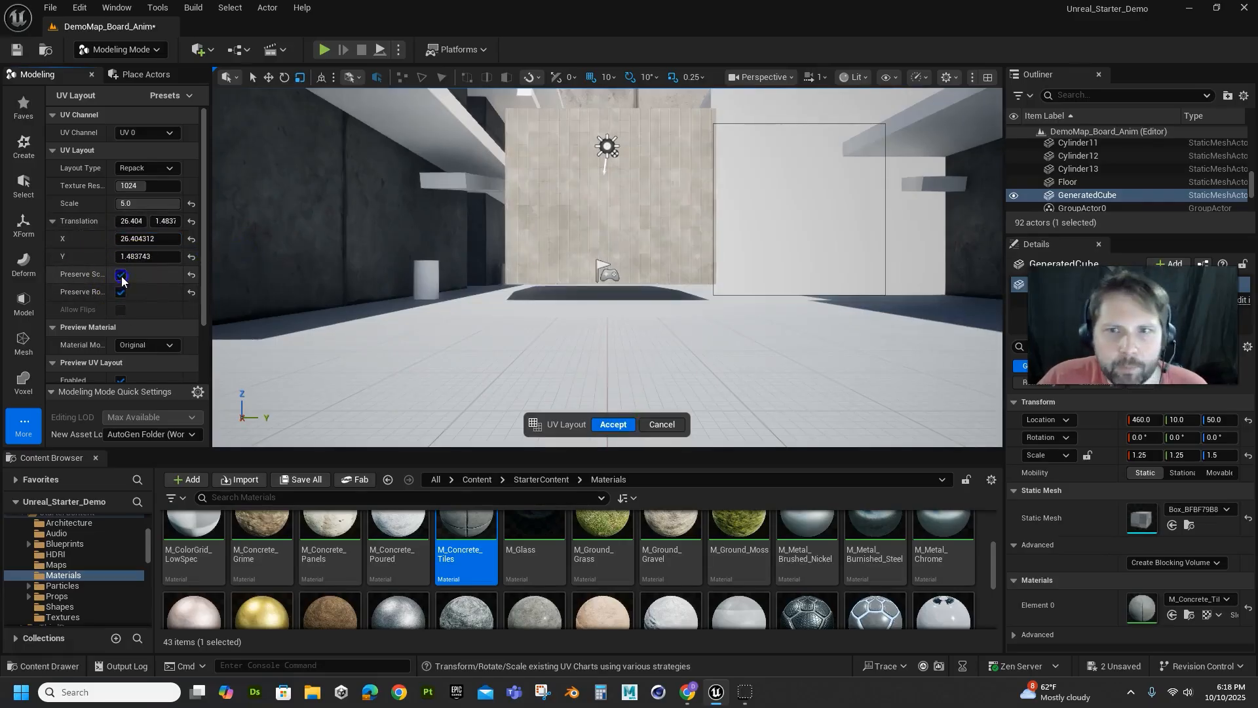
pyautogui.click(122, 277)
pyautogui.click(121, 276)
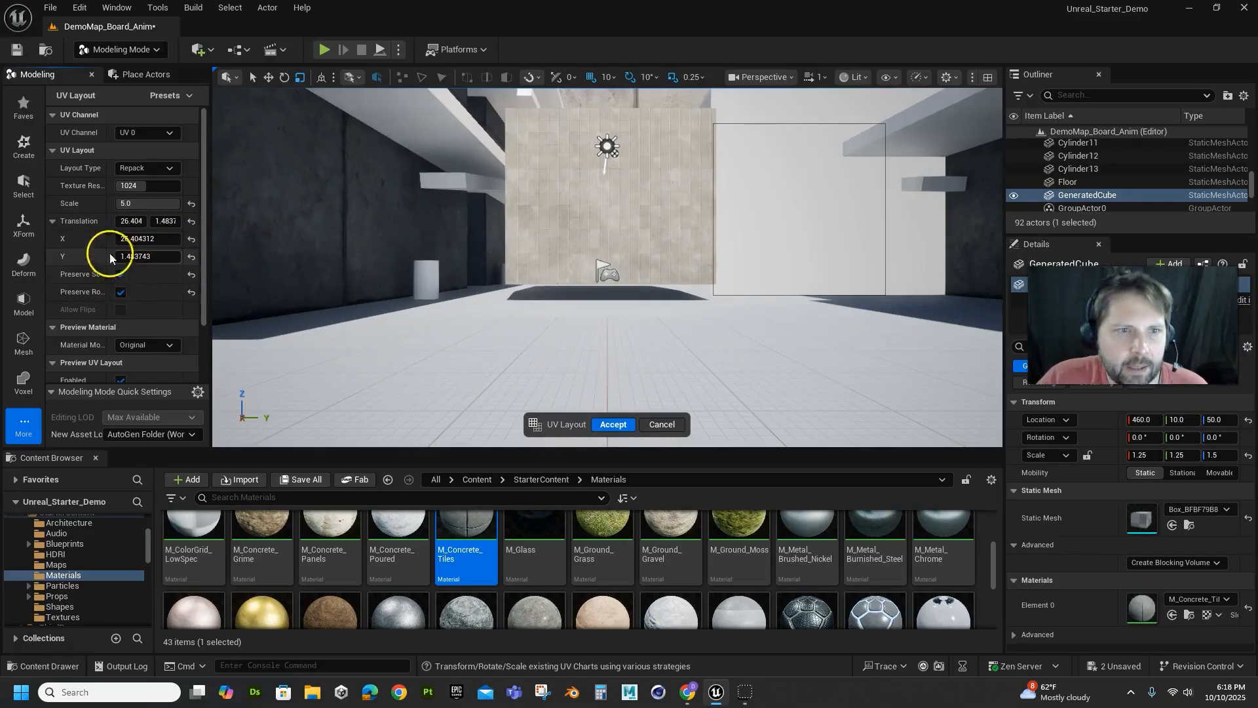
pyautogui.moveTo(146, 203); pyautogui.dragTo(490, 220)
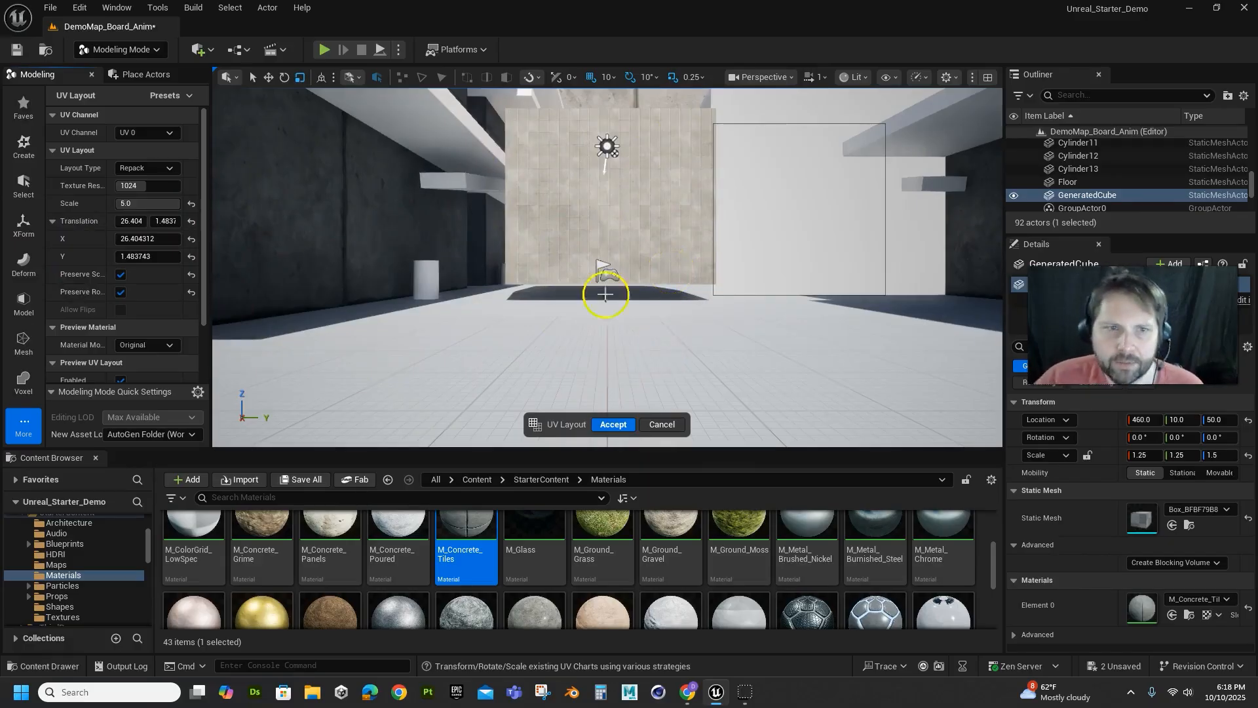
pyautogui.click(616, 425)
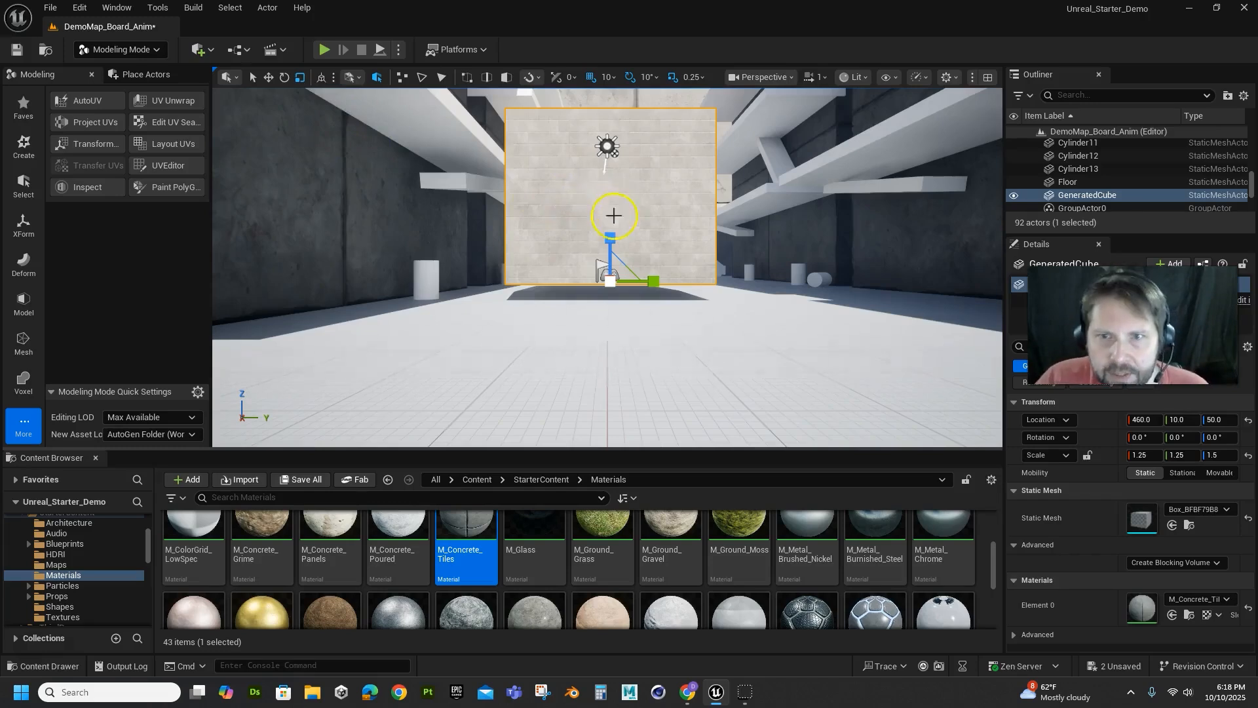
# Stretch GeneratedCube taller to a Z scale of 2.75
pyautogui.moveTo(609, 236); pyautogui.dragTo(612, 186)
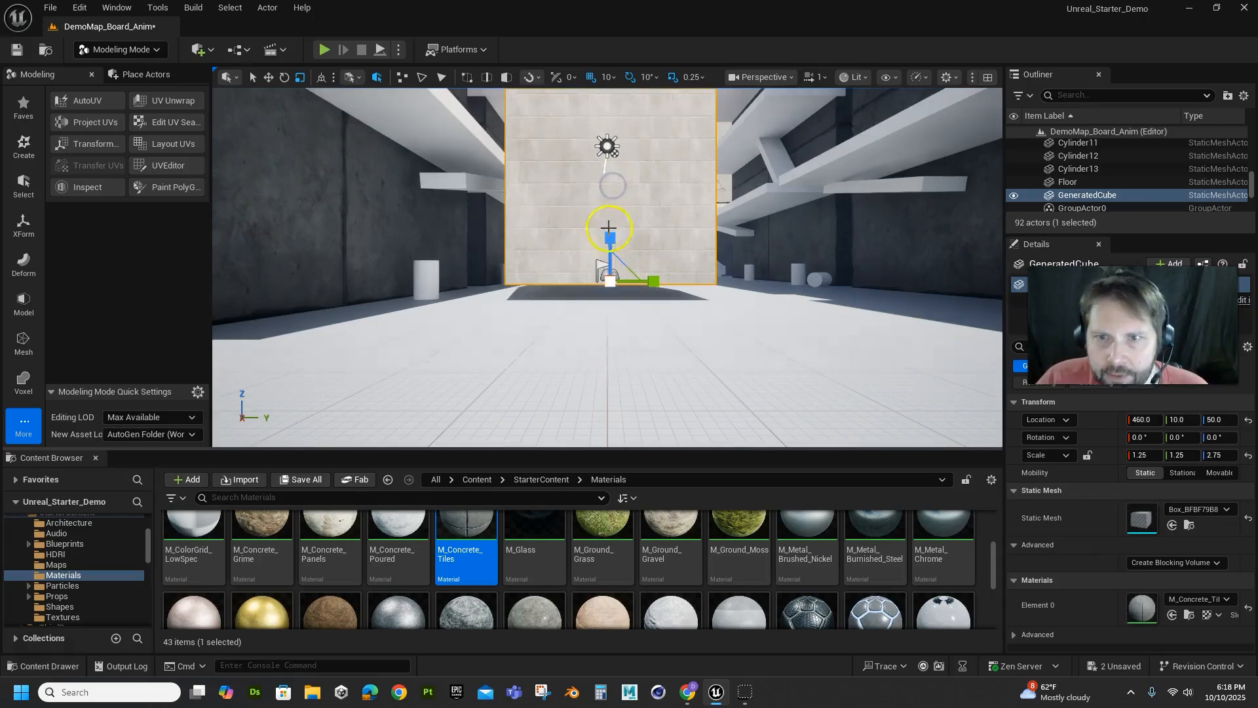
# Delete GeneratedCube from the level
pyautogui.moveTo(610, 237)
pyautogui.mouseDown()
pyautogui.moveTo(613, 337)
pyautogui.moveTo(612, 243)
pyautogui.mouseUp()
pyautogui.press('Delete')
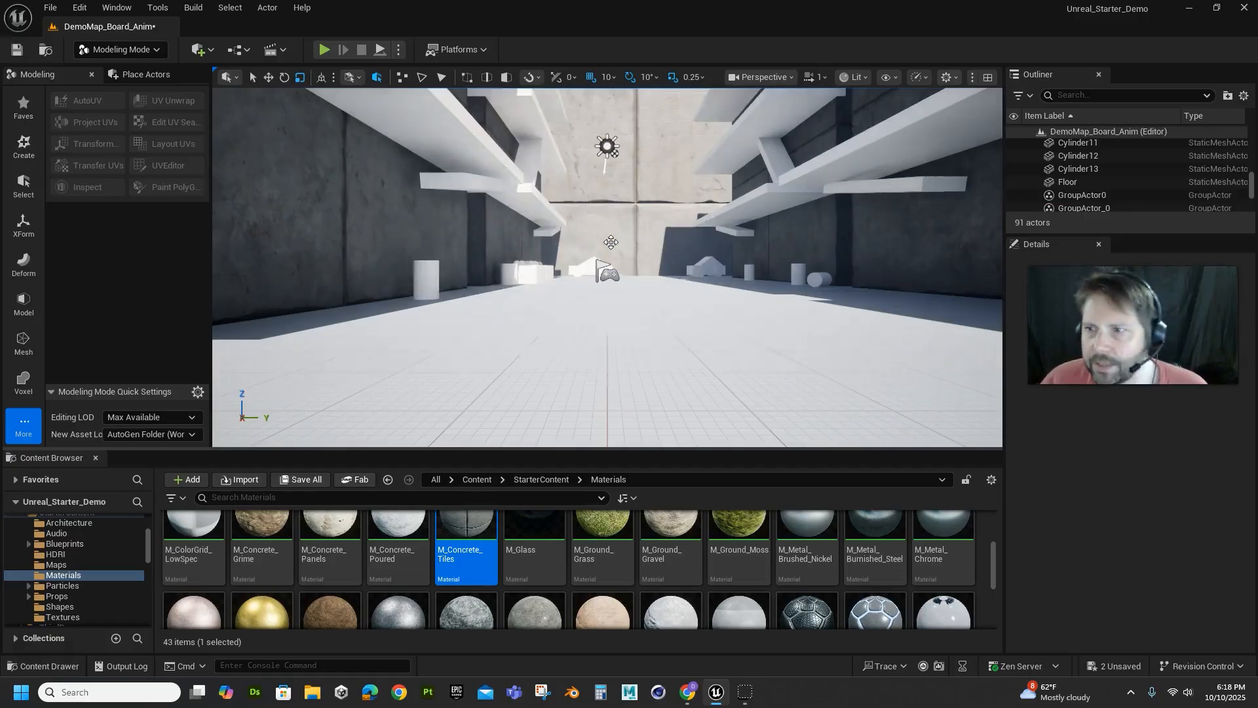
# Place a Geometry Box brush with the M_Concrete_Tiles material on the floor in the near part of the corridor
pyautogui.click(150, 51)
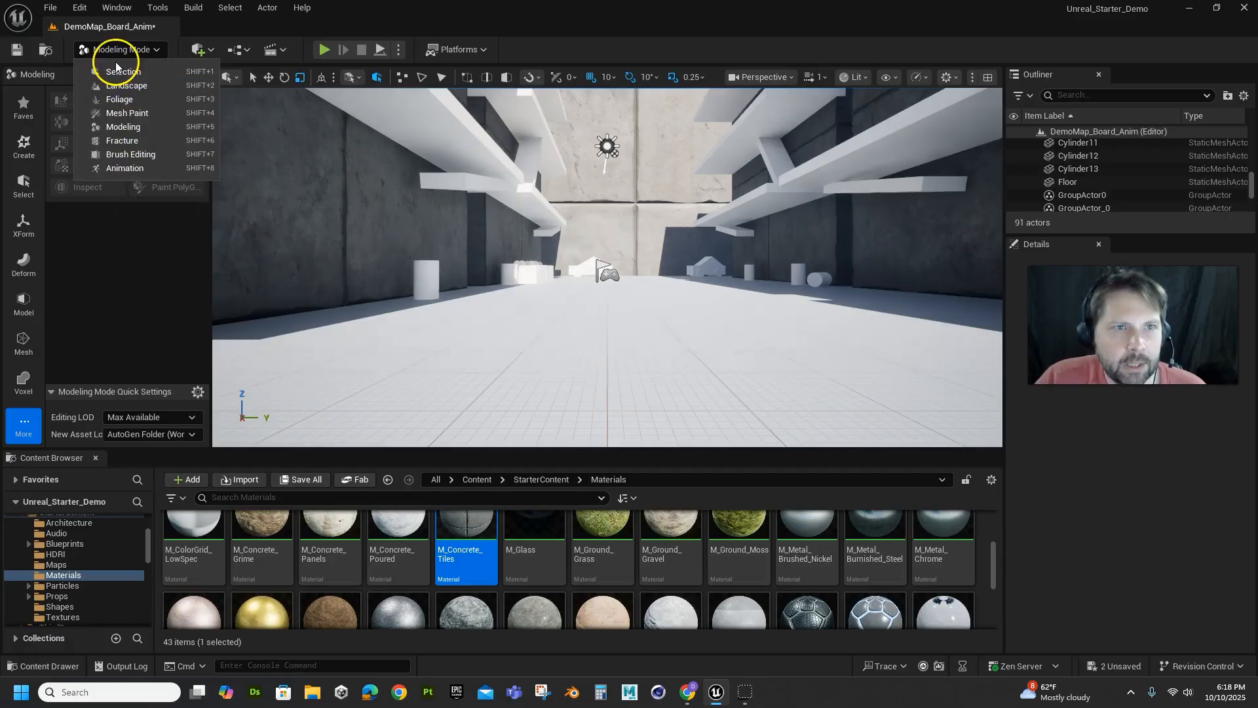
pyautogui.click(200, 47)
pyautogui.click(207, 50)
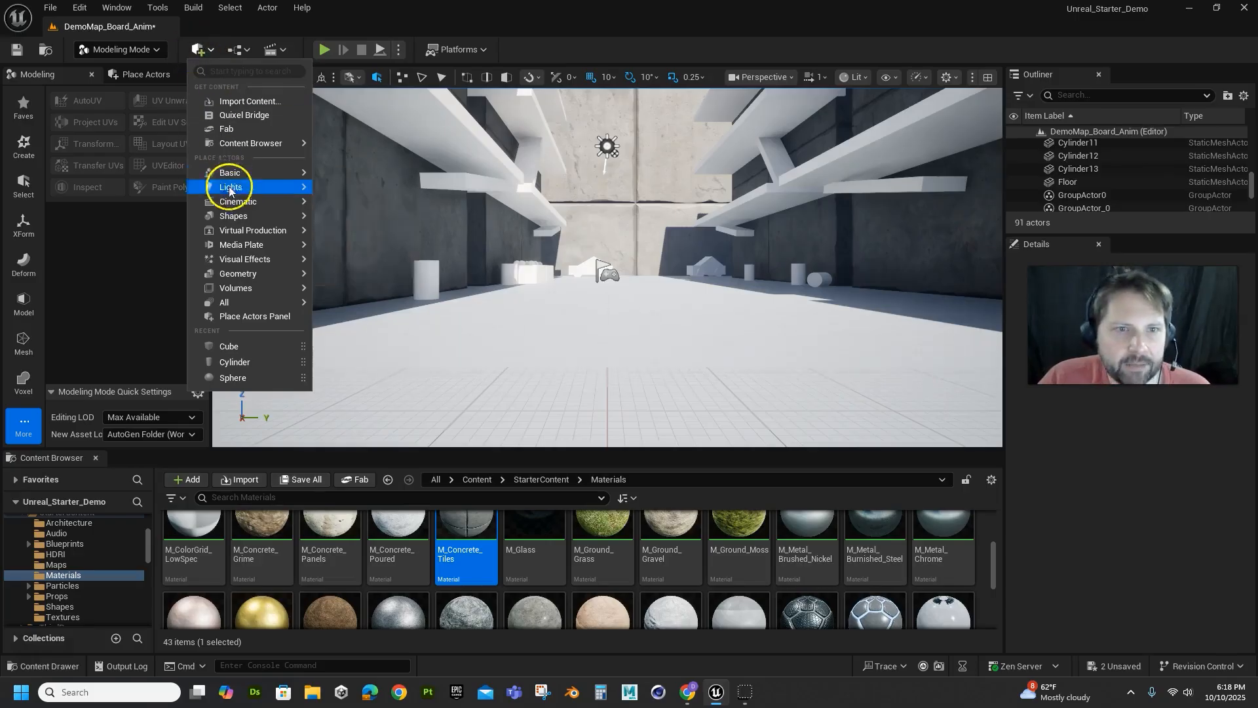
pyautogui.moveTo(238, 272)
pyautogui.click(339, 287)
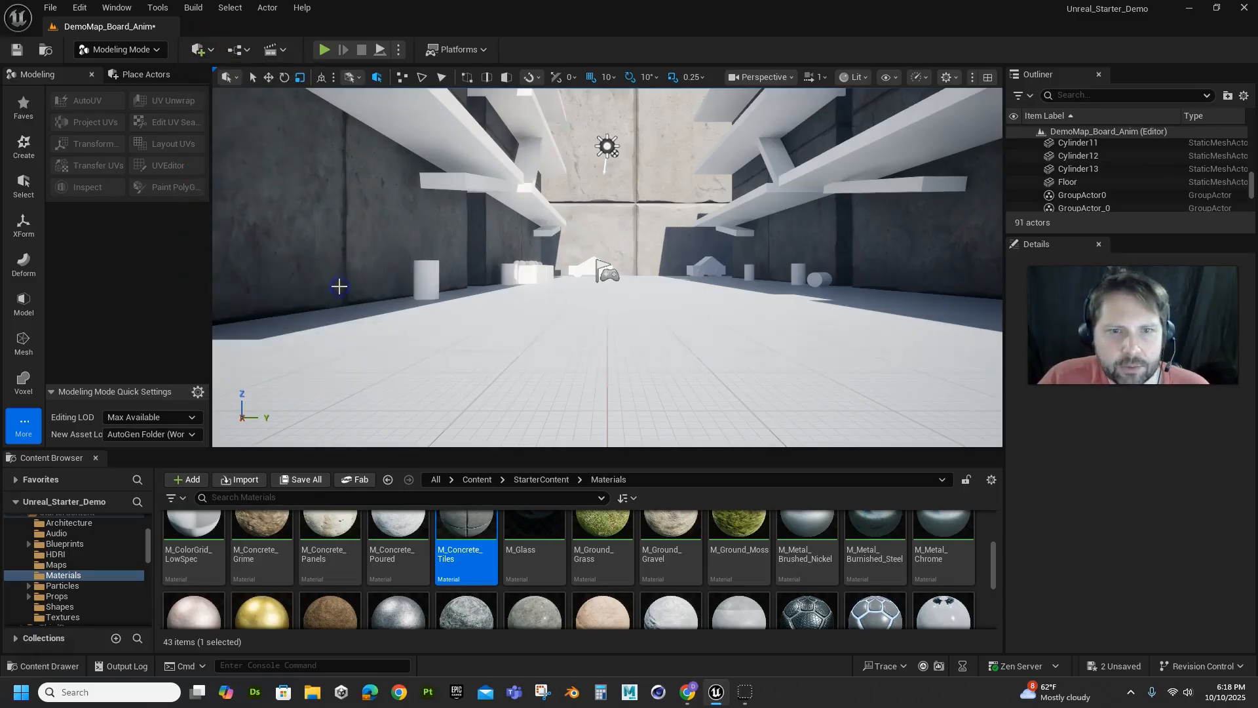
pyautogui.click(202, 50)
pyautogui.moveTo(246, 274)
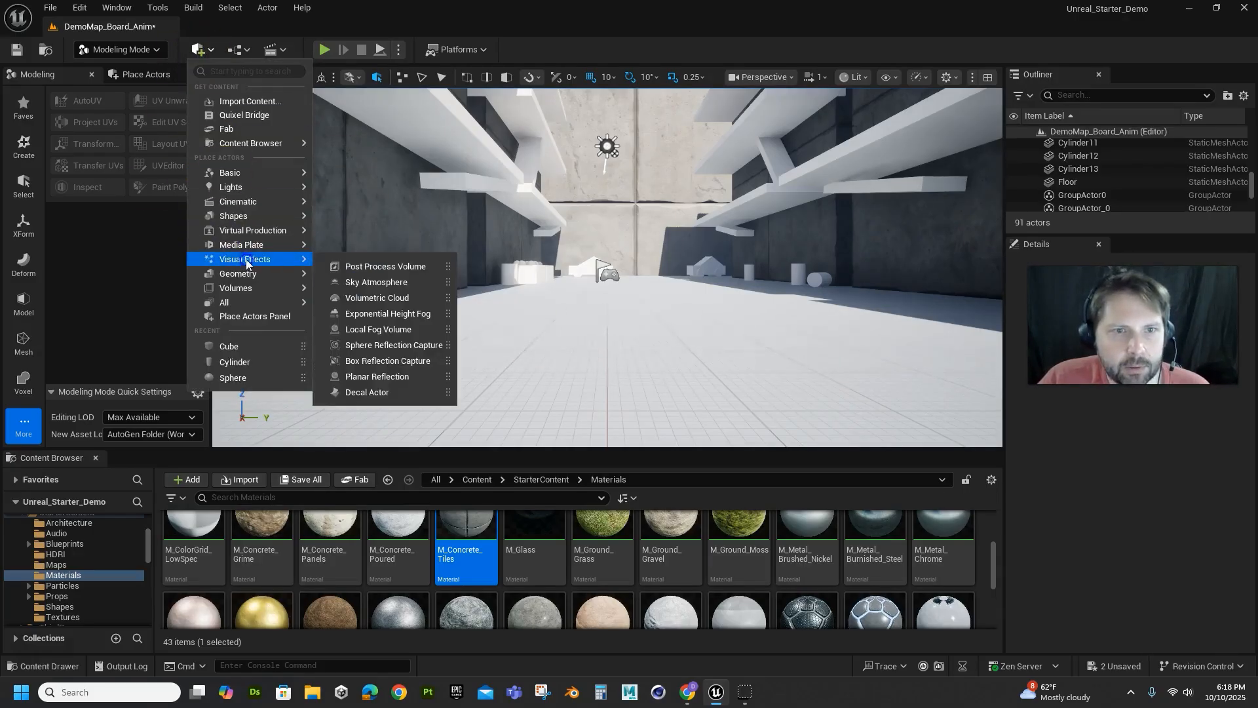
pyautogui.click(339, 277)
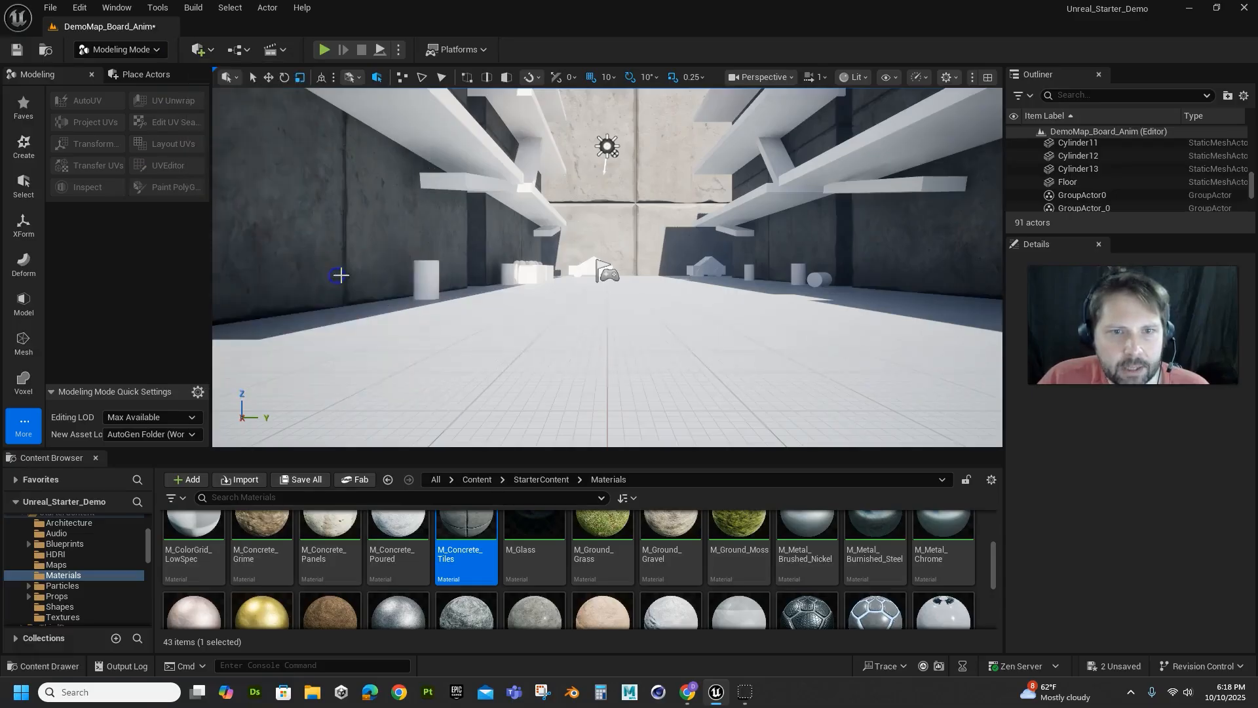
pyautogui.moveTo(469, 335)
pyautogui.mouseDown()
pyautogui.moveTo(562, 371)
pyautogui.moveTo(469, 350)
pyautogui.mouseUp()
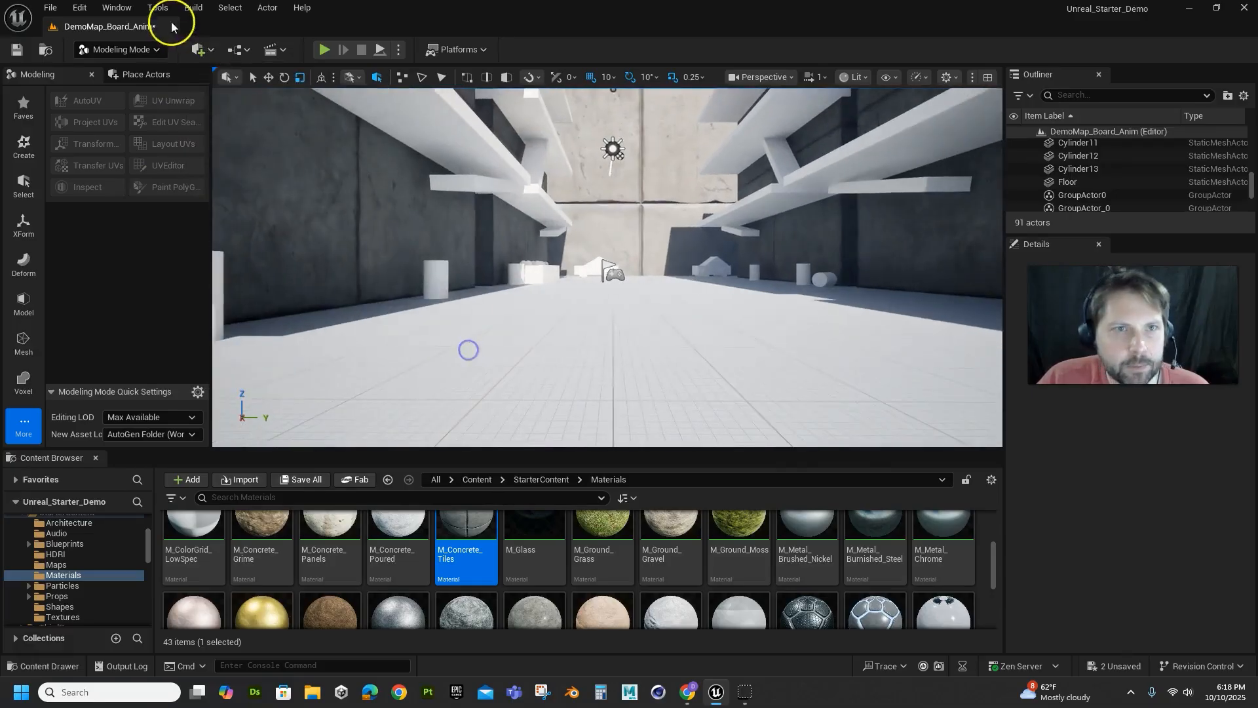
pyautogui.click(201, 52)
pyautogui.moveTo(234, 274)
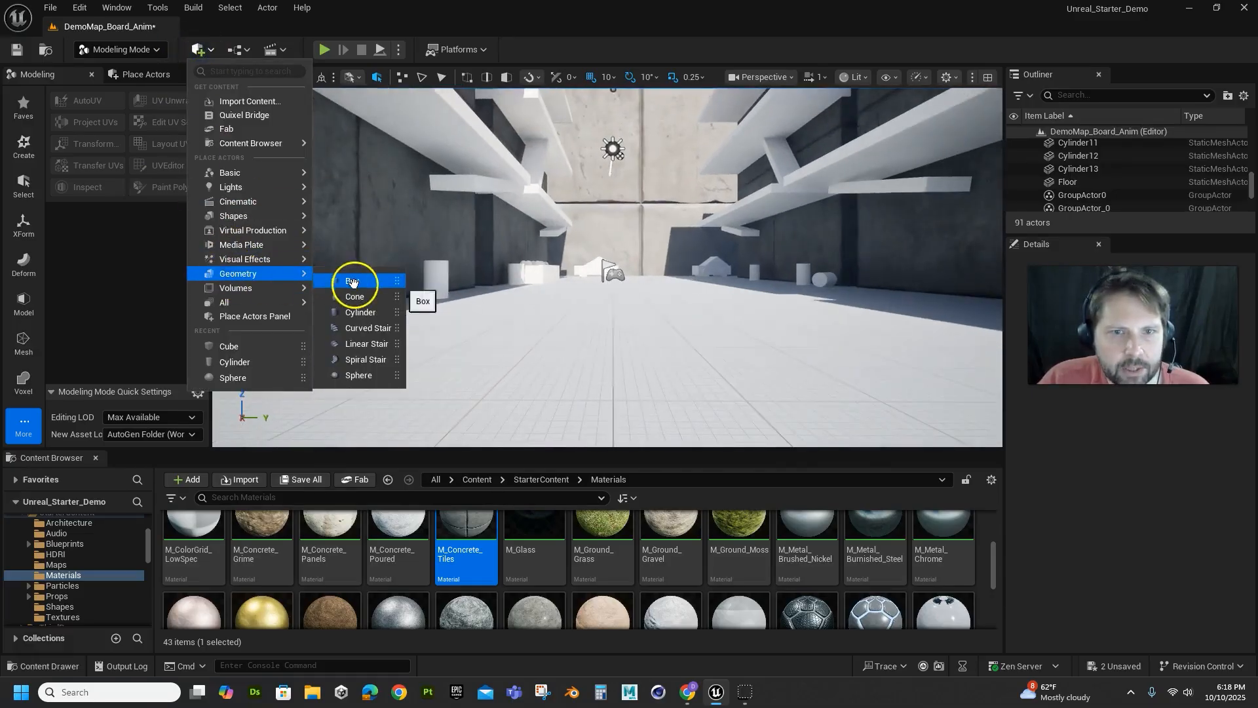
pyautogui.moveTo(354, 278); pyautogui.dragTo(559, 329)
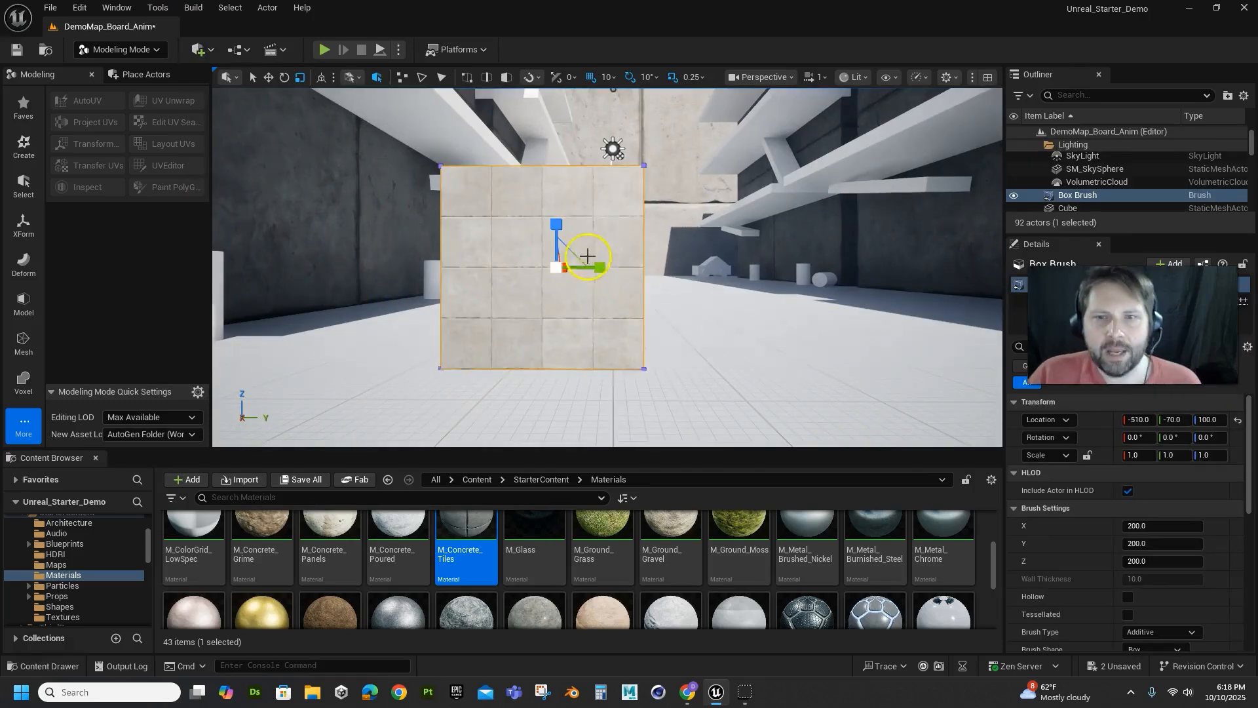
# Try scaling the box brush to Y 3.0 with Z 2.75 and to Z 3.5 alone, undoing each scale change
pyautogui.scroll(-3, 628, 291)
pyautogui.scroll(-2, 628, 291)
pyautogui.moveTo(561, 340); pyautogui.dragTo(559, 341)
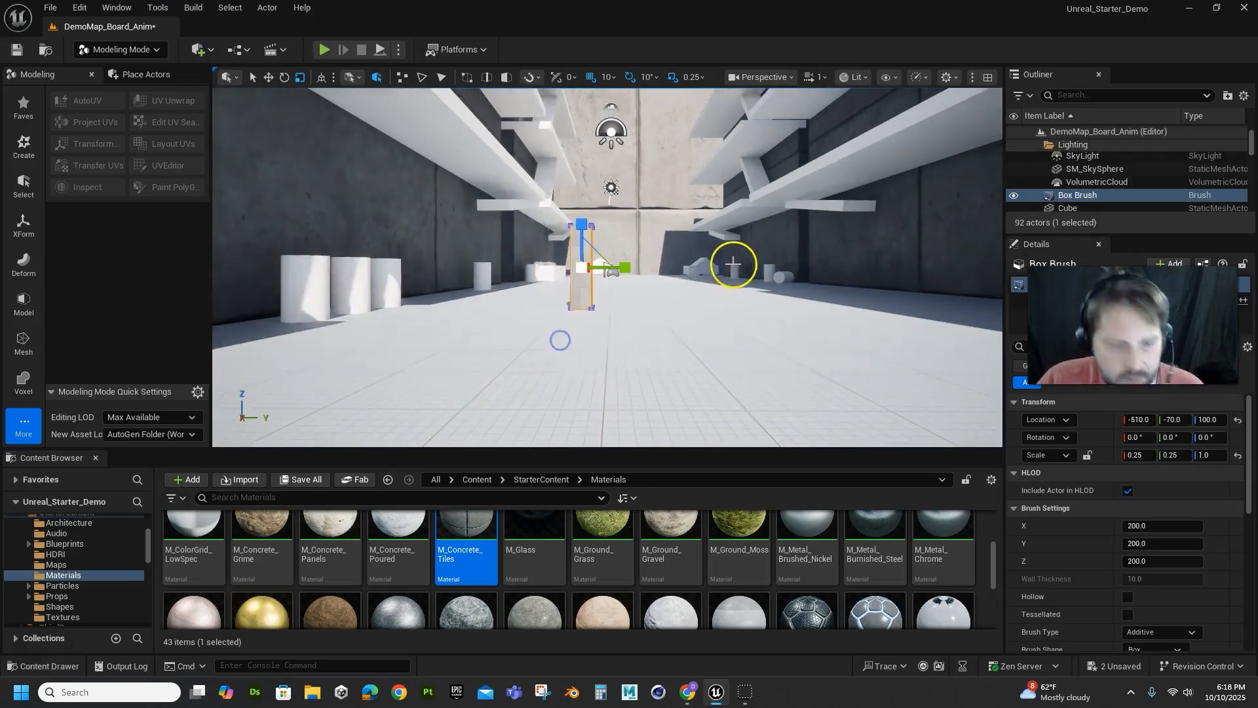
pyautogui.hotkey('ctrl', 'z')
pyautogui.moveTo(674, 281)
pyautogui.keyDown('alt'); pyautogui.mouseDown()
pyautogui.moveTo(650, 342)
pyautogui.moveTo(651, 307)
pyautogui.mouseUp(); pyautogui.keyUp('alt')
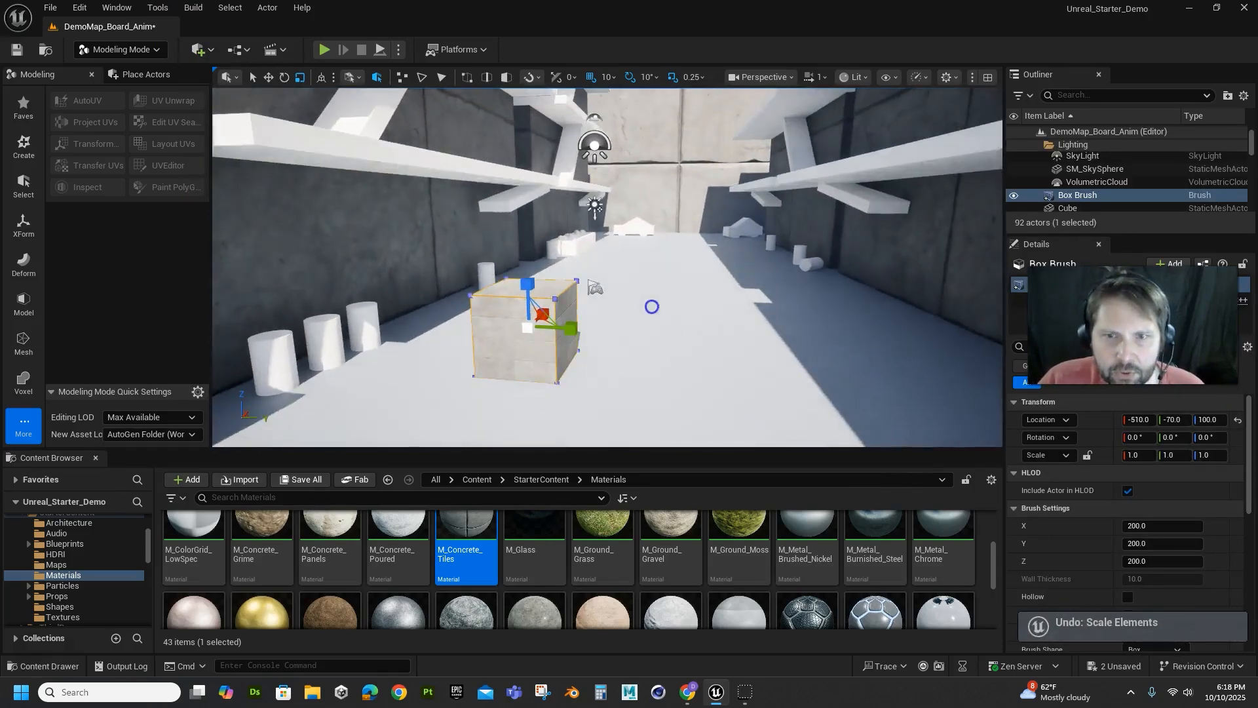
pyautogui.moveTo(571, 331); pyautogui.dragTo(668, 342)
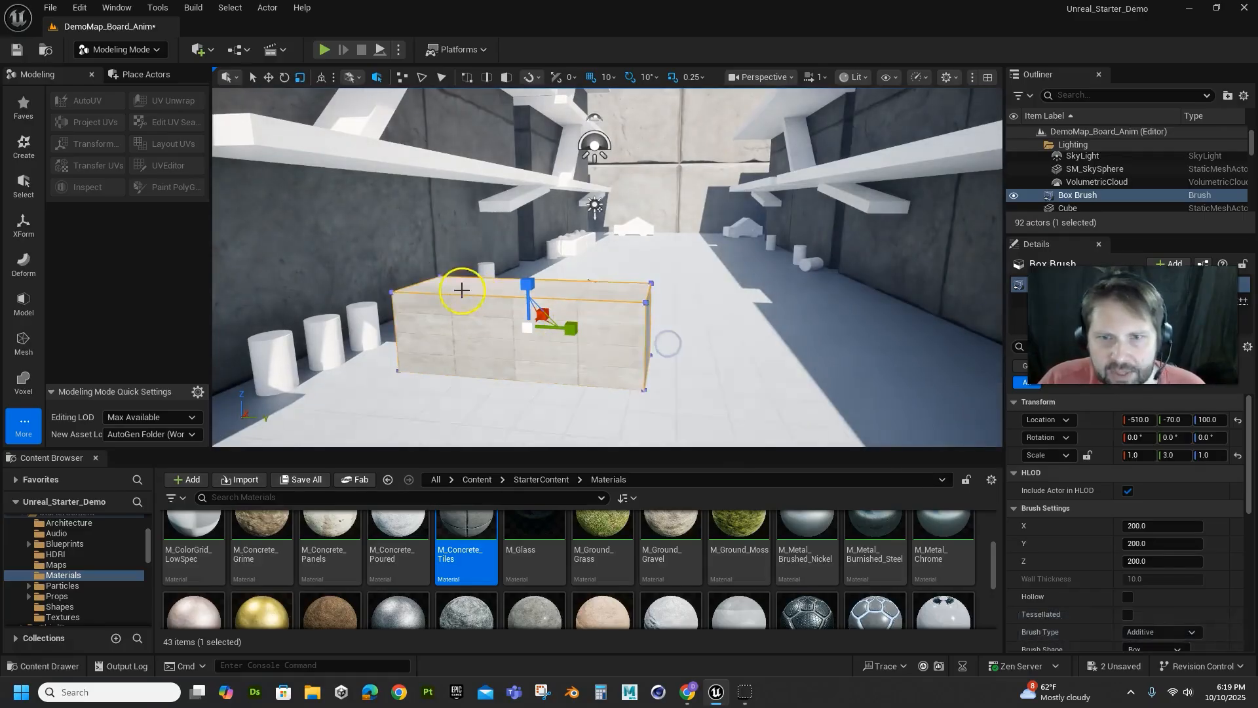
pyautogui.moveTo(532, 283); pyautogui.dragTo(530, 194)
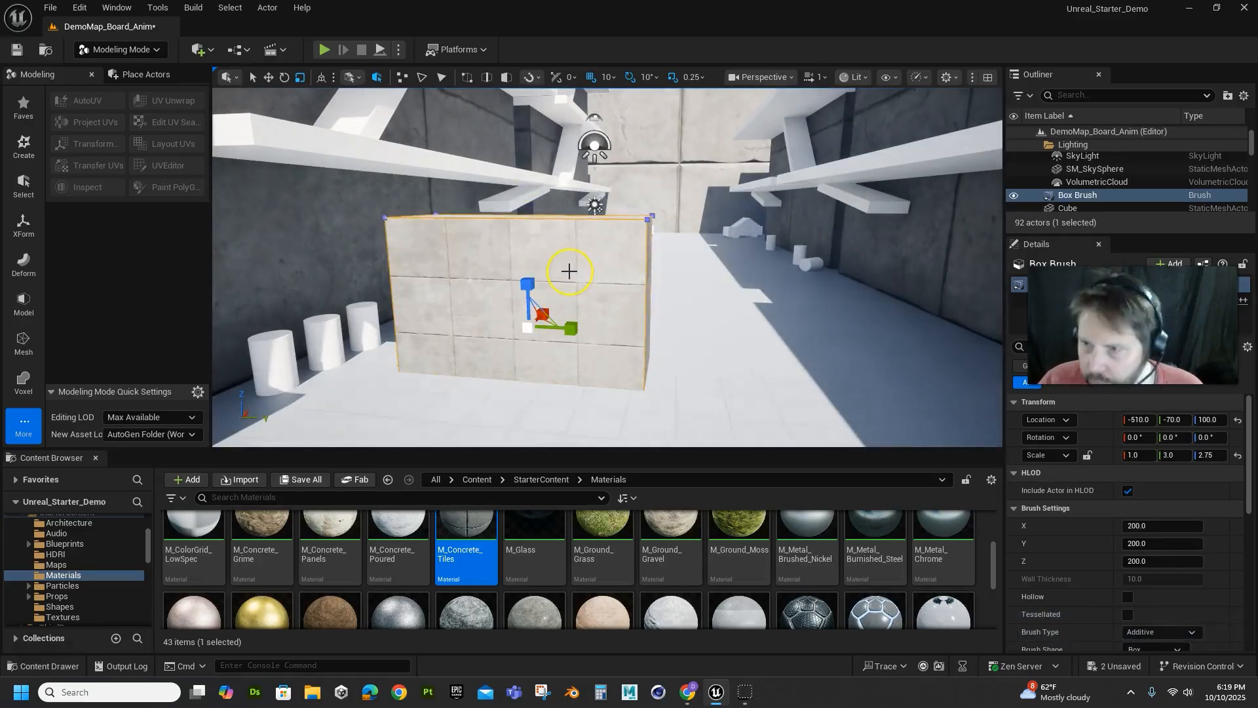
pyautogui.hotkey('ctrl', 'z')
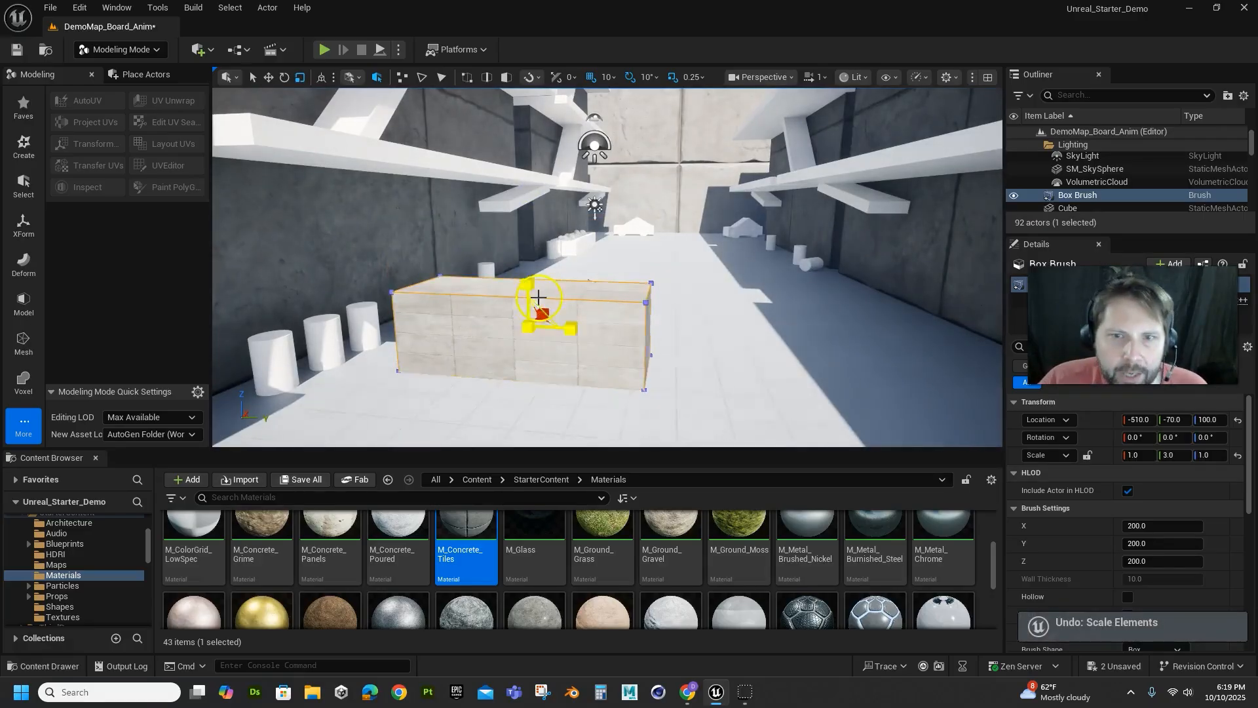
pyautogui.hotkey('ctrl', 'z')
pyautogui.moveTo(530, 288); pyautogui.dragTo(532, 158)
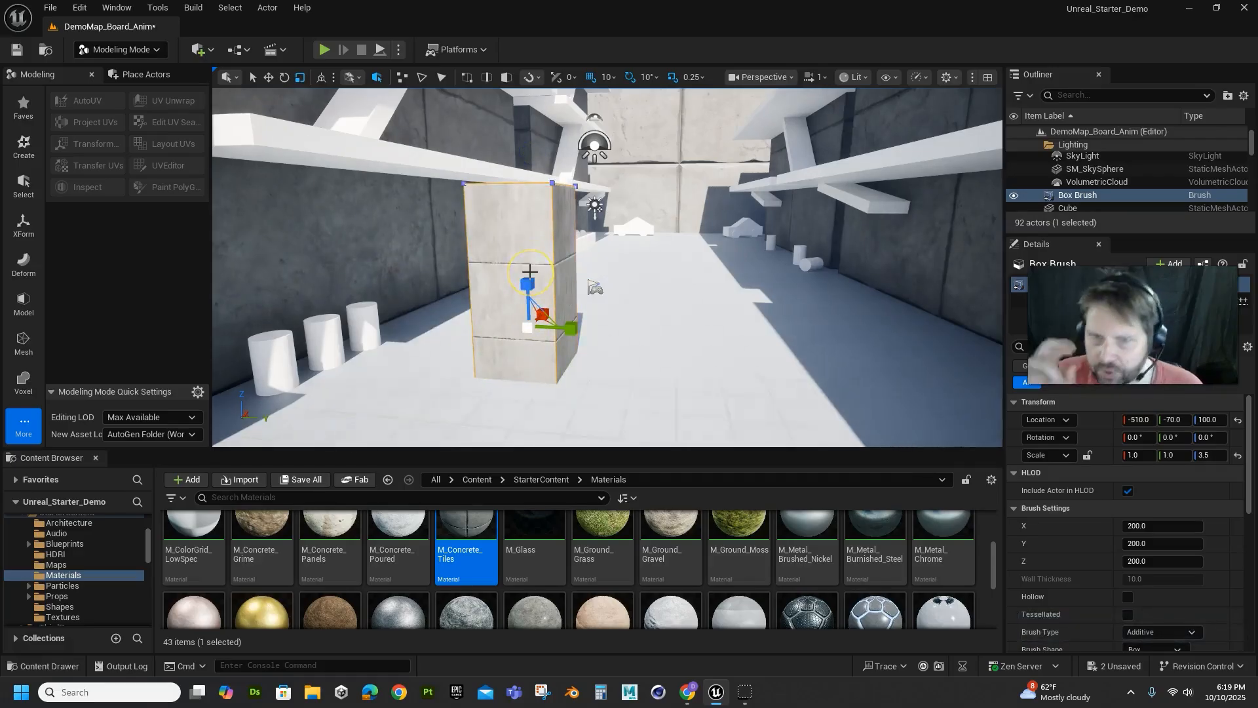
pyautogui.hotkey('ctrl', 'z')
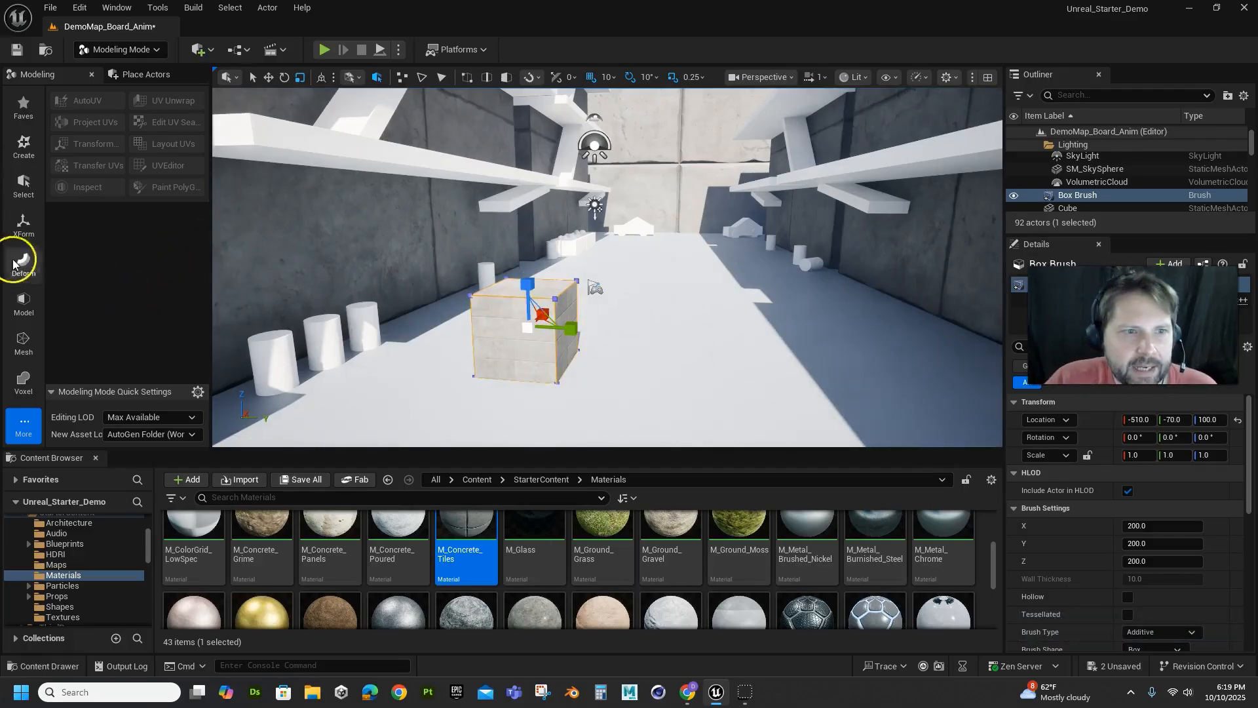
# In Brush Editing Mode, pull the box brush's top face up into a tall column and extend its side face outward along Y
pyautogui.click(150, 51)
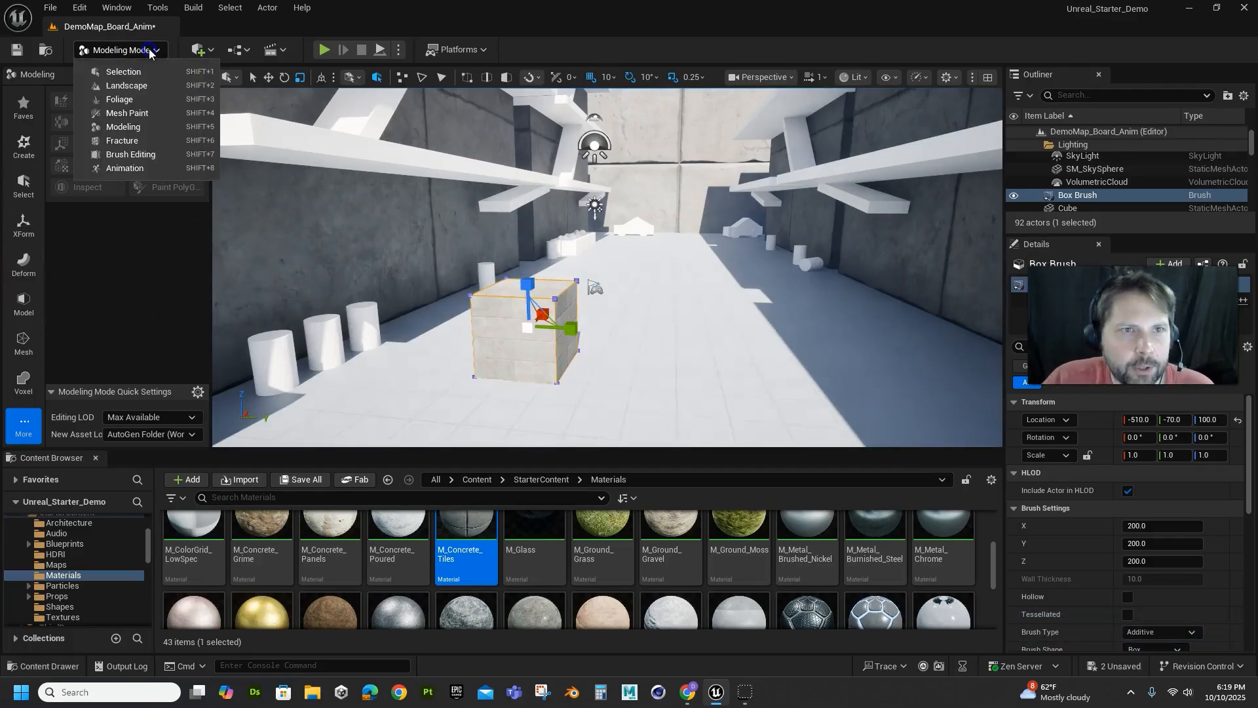
pyautogui.click(131, 154)
pyautogui.click(515, 286)
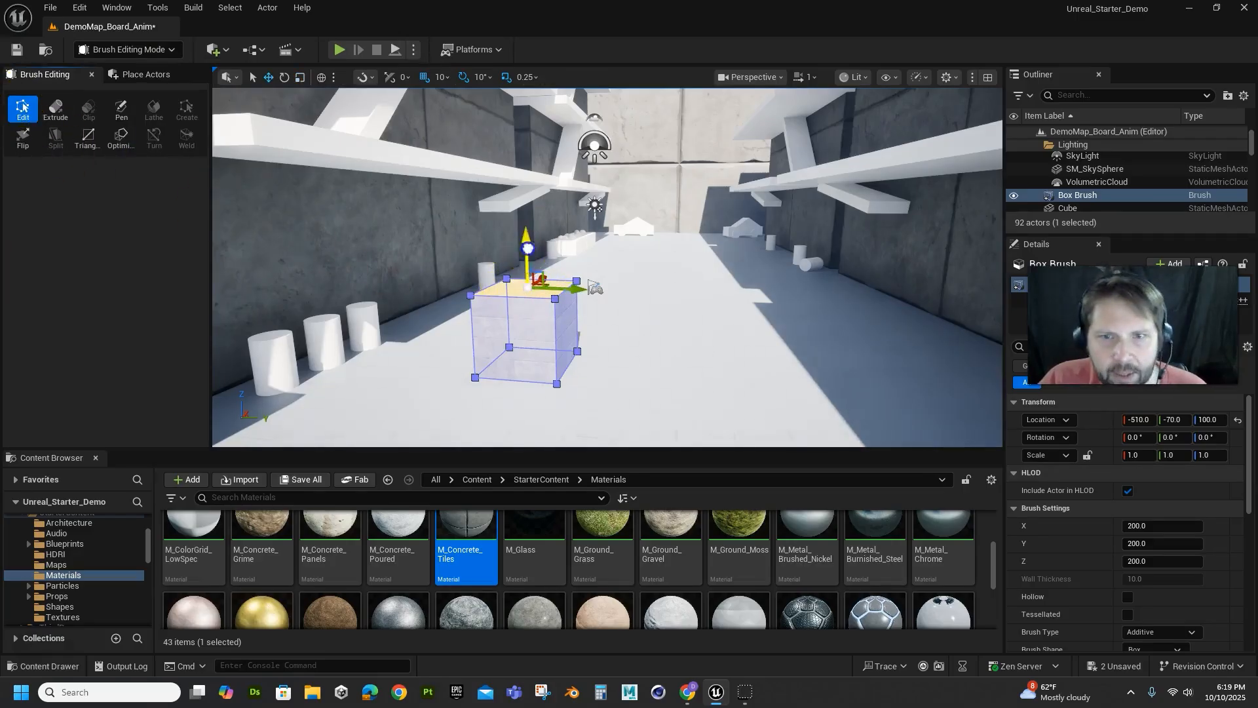
pyautogui.moveTo(518, 255)
pyautogui.mouseDown()
pyautogui.moveTo(530, 110)
pyautogui.moveTo(529, 238)
pyautogui.moveTo(536, 145)
pyautogui.moveTo(530, 92)
pyautogui.mouseUp()
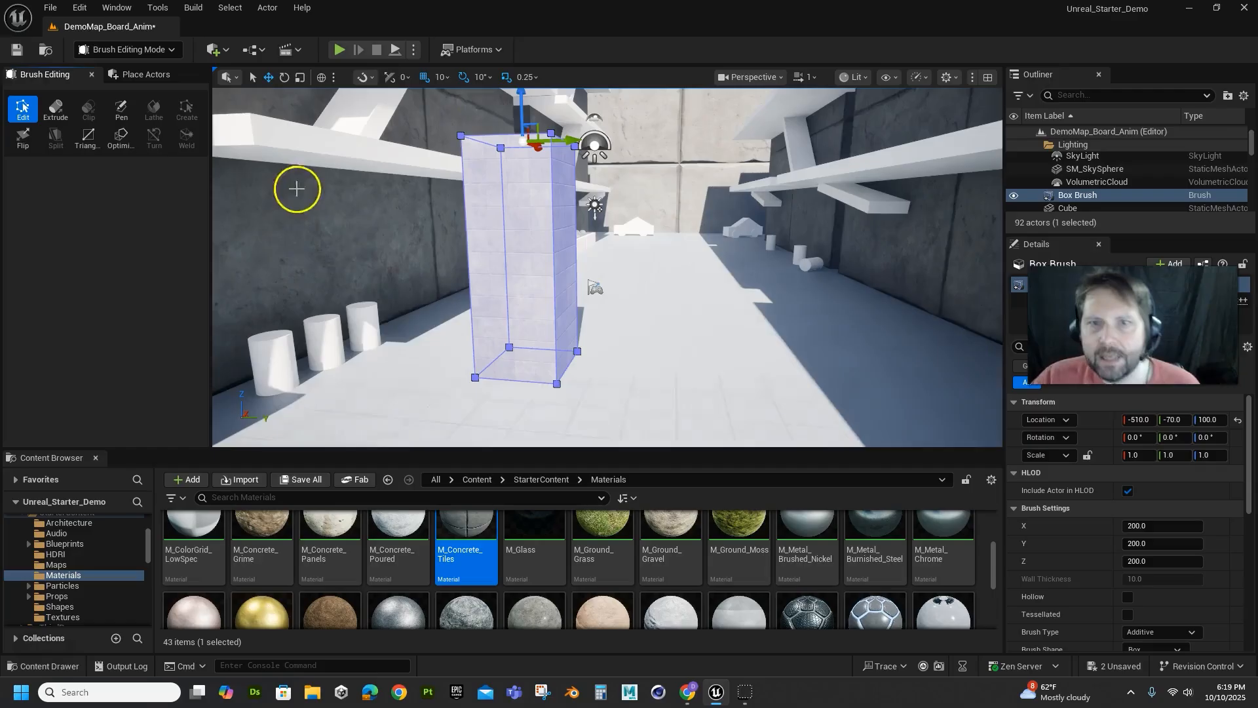
pyautogui.click(559, 279)
pyautogui.moveTo(596, 265); pyautogui.dragTo(767, 270)
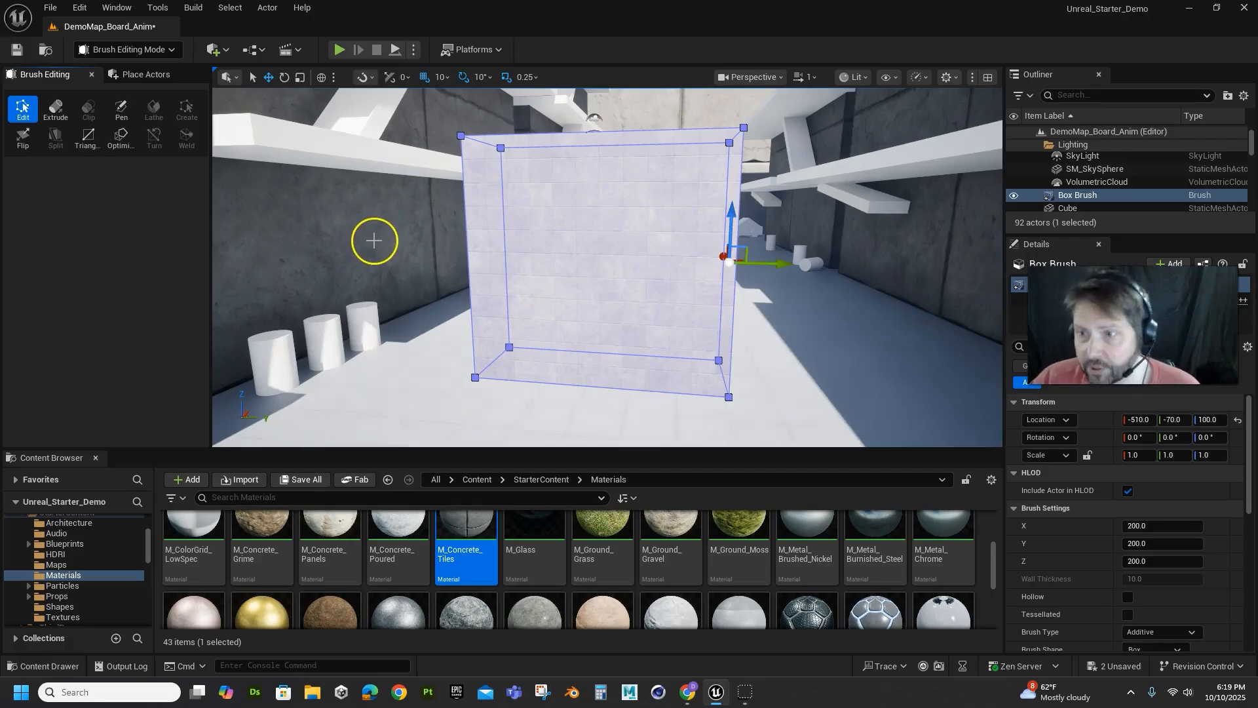
# Try deleting the box brush's selected faces and undo the deletion
pyautogui.click(659, 215)
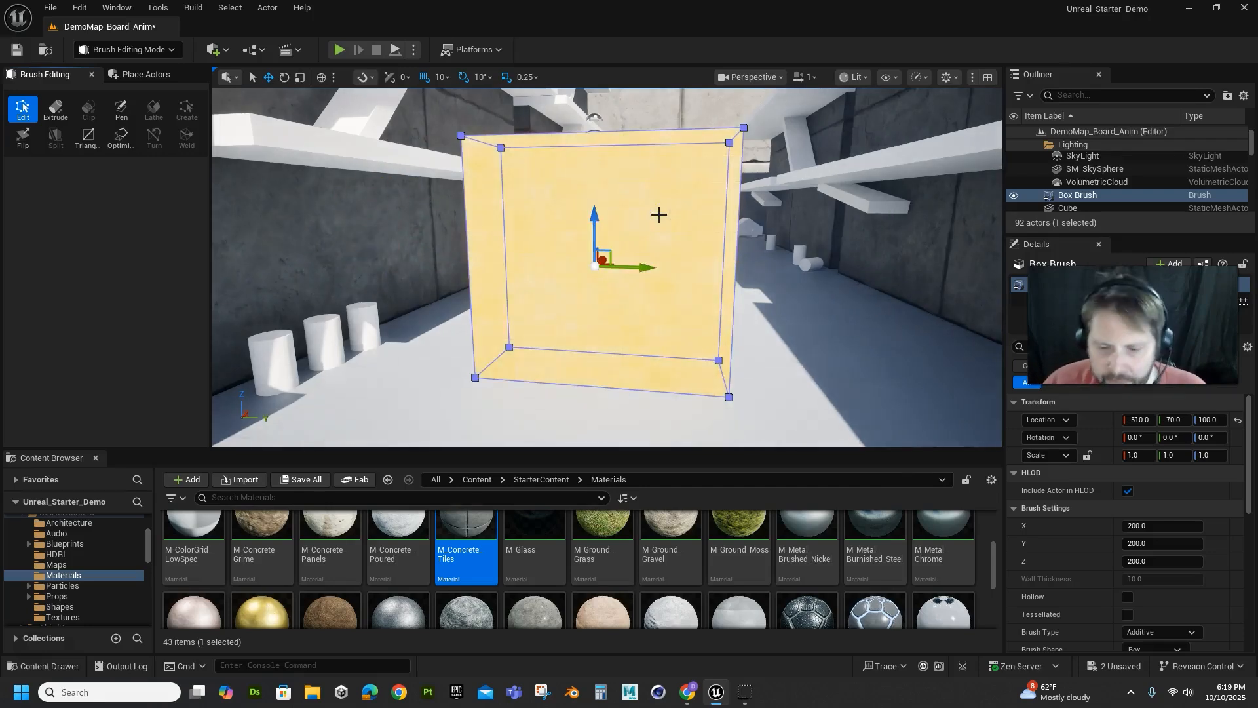
pyautogui.press('Escape')
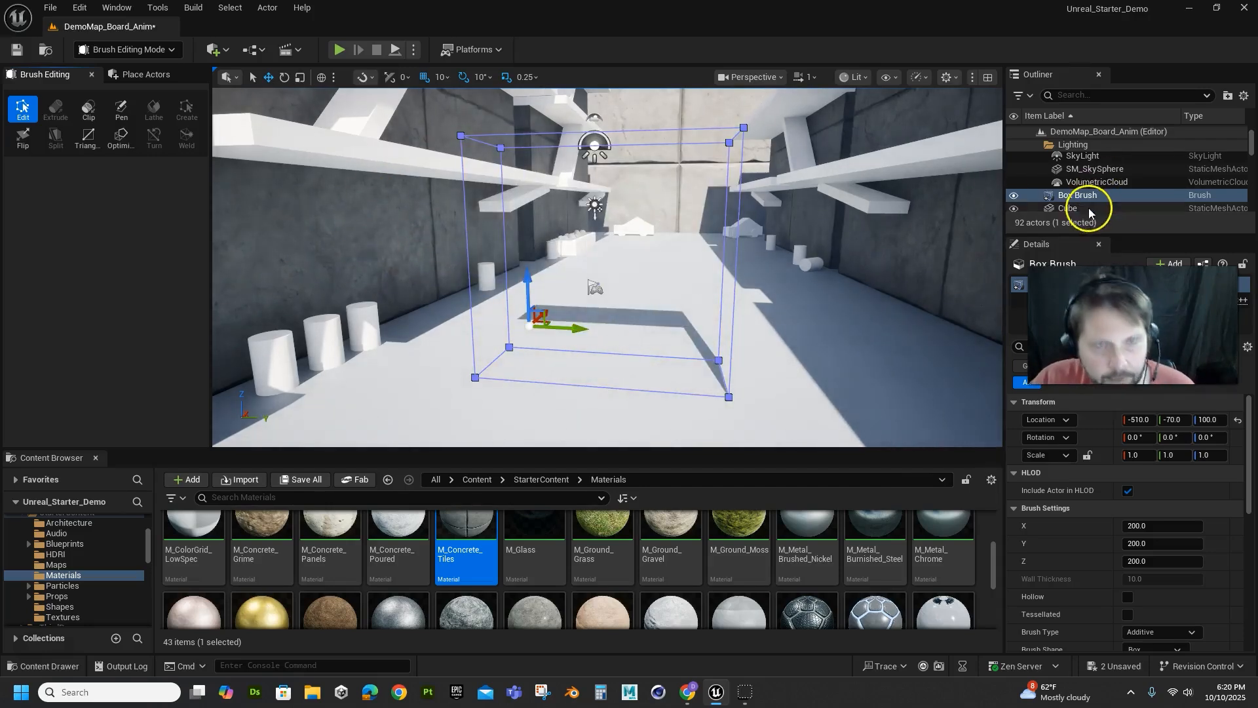
pyautogui.hotkey('ctrl', 'z')
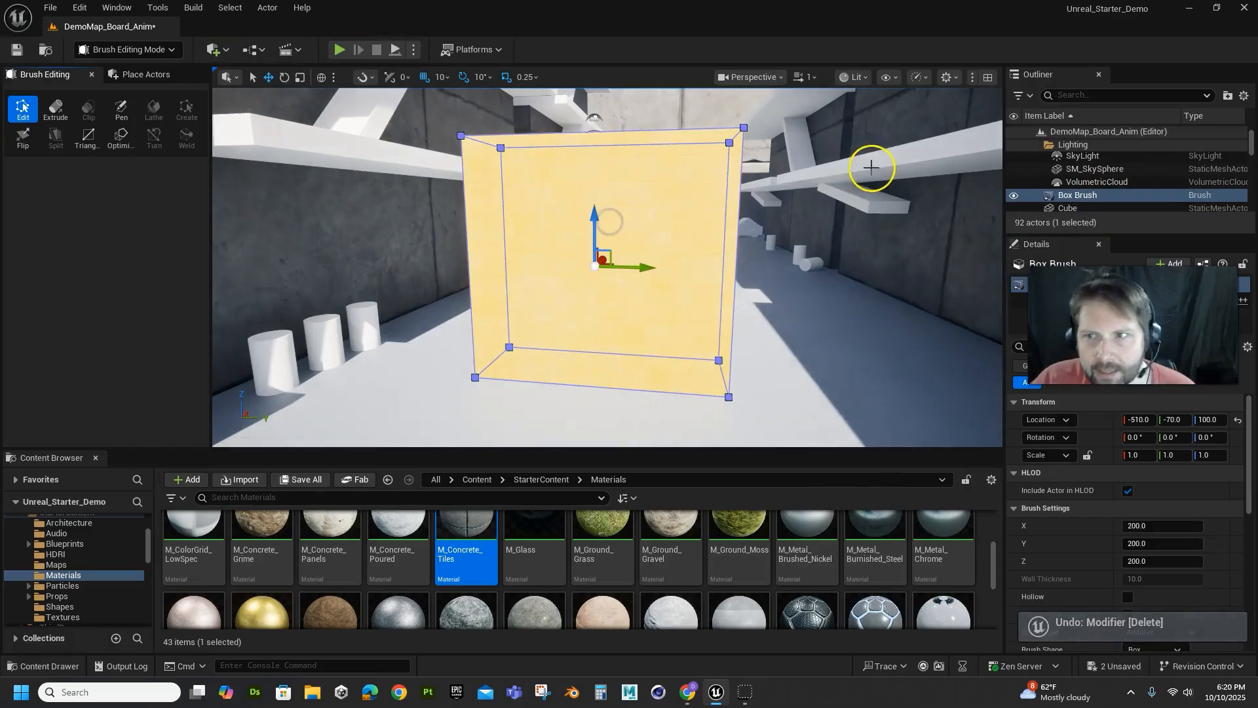
pyautogui.press('Delete')
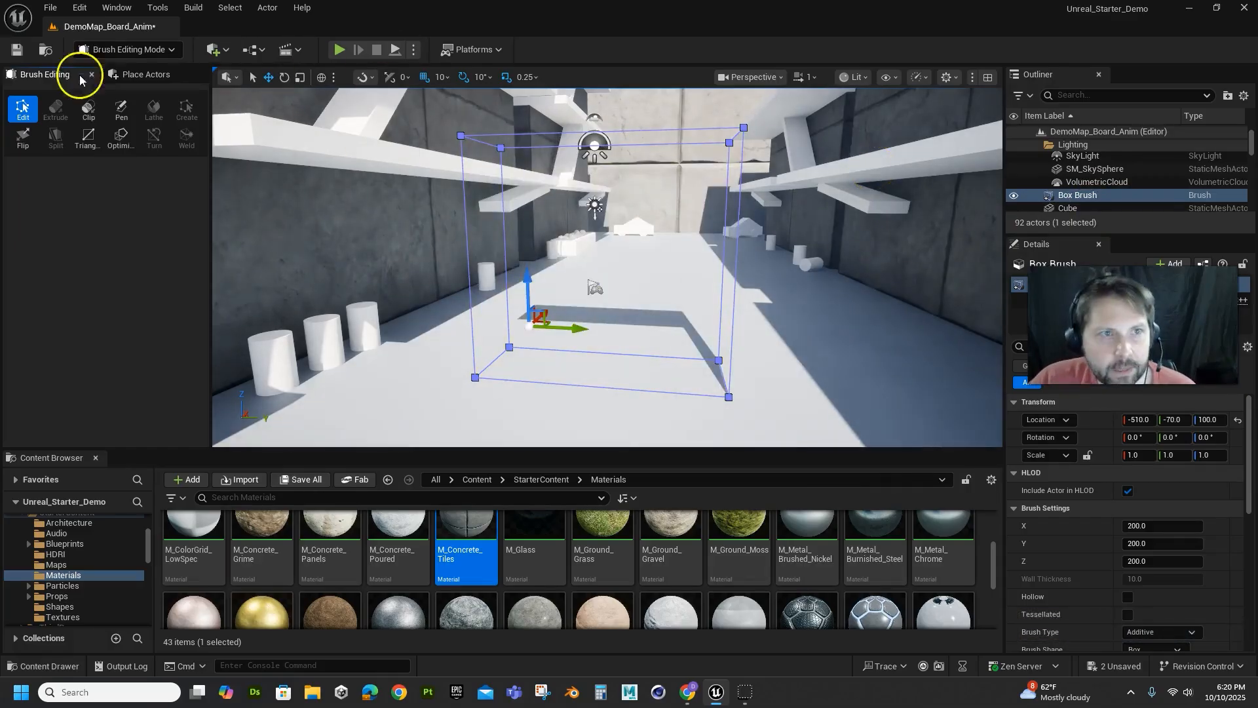
pyautogui.hotkey('ctrl', 'z')
# Return to Selection Mode and delete the box brush from the level
pyautogui.click(102, 50)
pyautogui.click(110, 72)
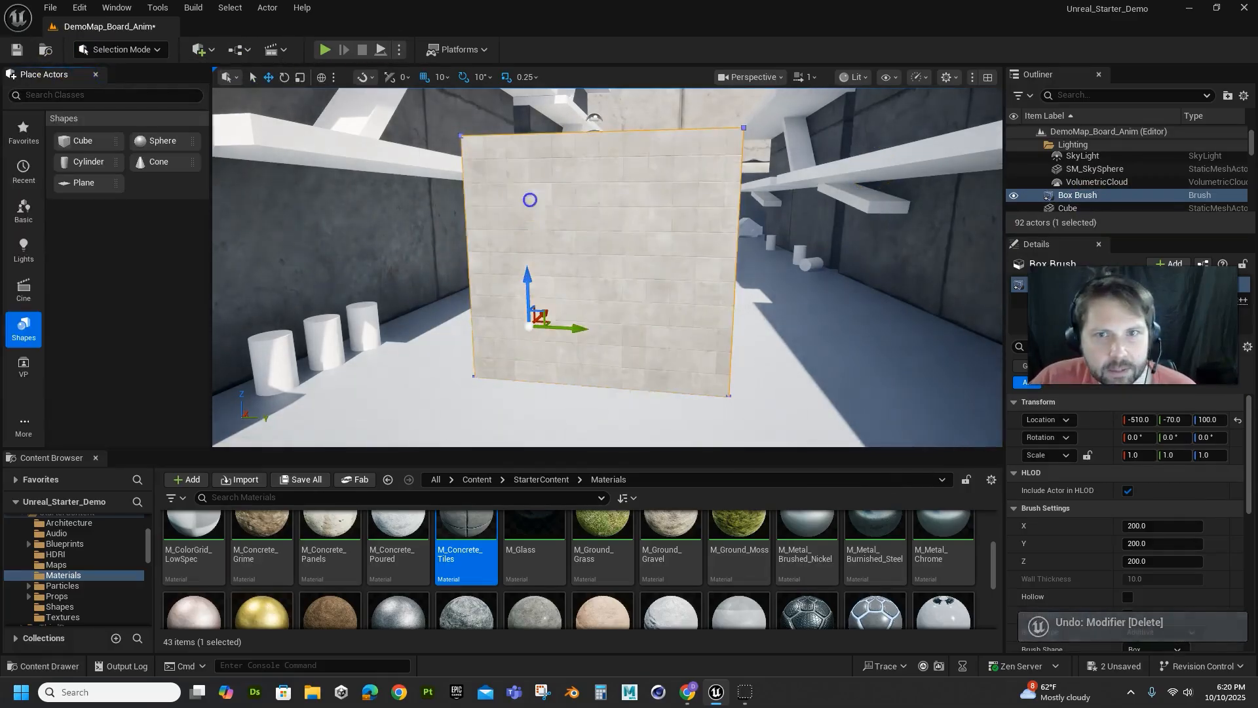
pyautogui.press('Delete')
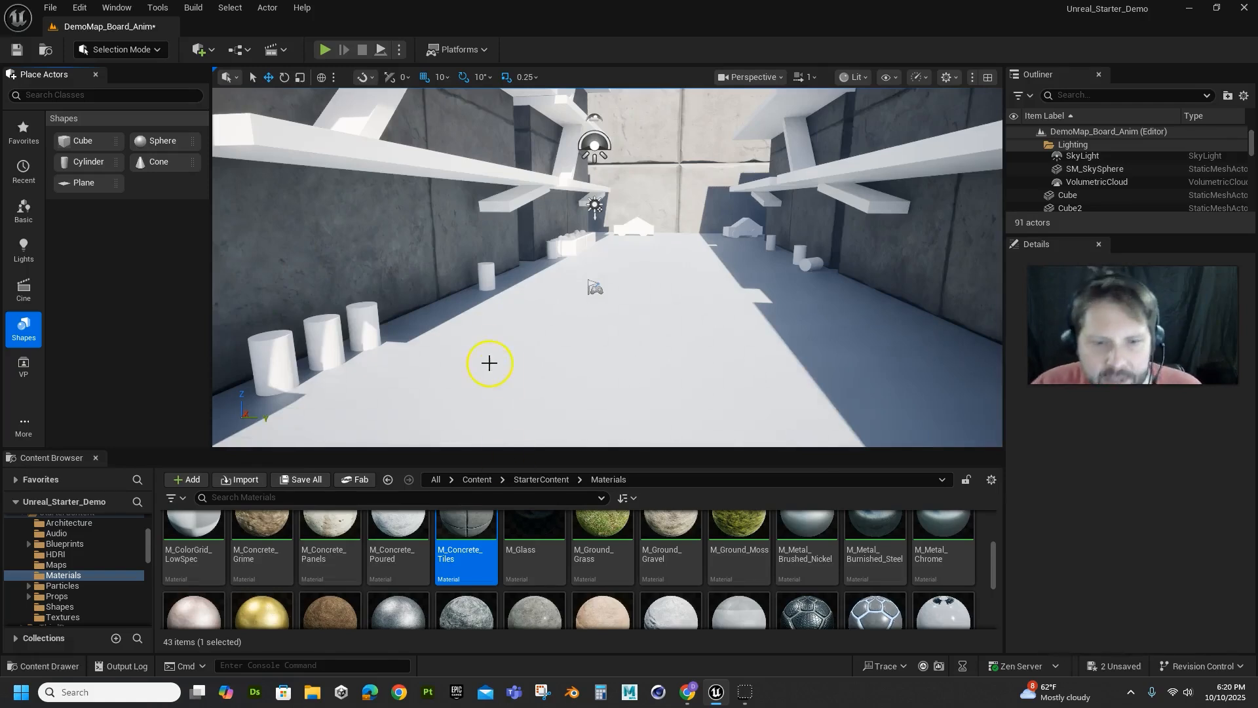
# Apply the M_Metal_Rust material to the three nearest cylinders along the corridor wall, undoing any misplaced drops
pyautogui.scroll(1, 656, 580)
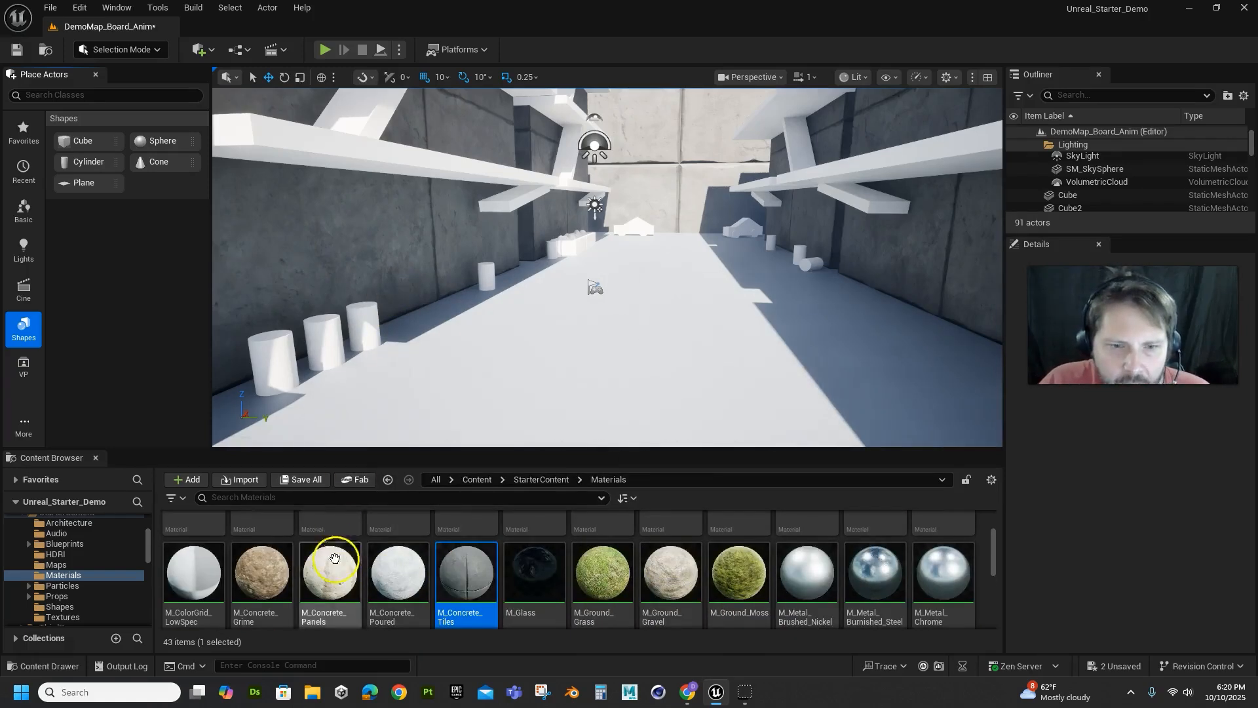
pyautogui.scroll(-2, 335, 559)
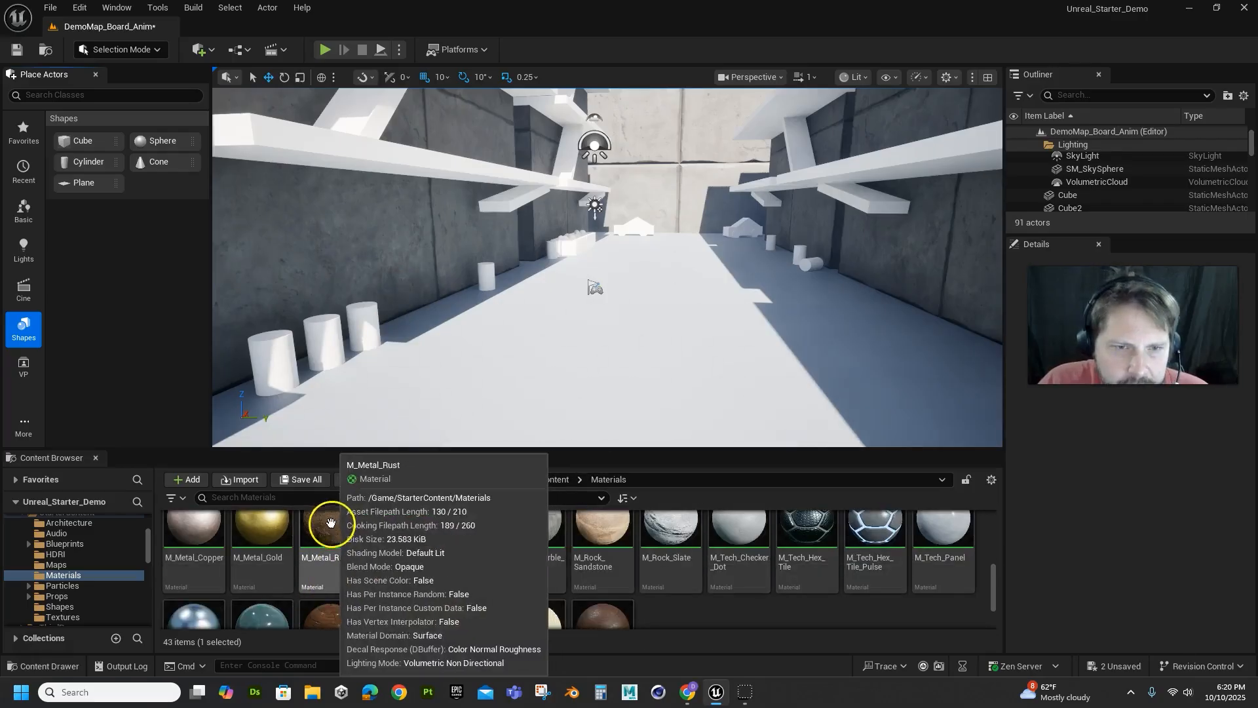
pyautogui.moveTo(330, 522); pyautogui.dragTo(272, 361)
pyautogui.moveTo(332, 533); pyautogui.dragTo(318, 352)
pyautogui.hotkey('ctrl', 'z')
pyautogui.moveTo(335, 529); pyautogui.dragTo(317, 354)
pyautogui.hotkey('ctrl', 'z')
pyautogui.moveTo(329, 529); pyautogui.dragTo(359, 309)
pyautogui.moveTo(329, 528); pyautogui.dragTo(488, 288)
pyautogui.hotkey('ctrl', 'z')
pyautogui.moveTo(340, 553); pyautogui.dragTo(487, 275)
pyautogui.hotkey('ctrl', 'z')
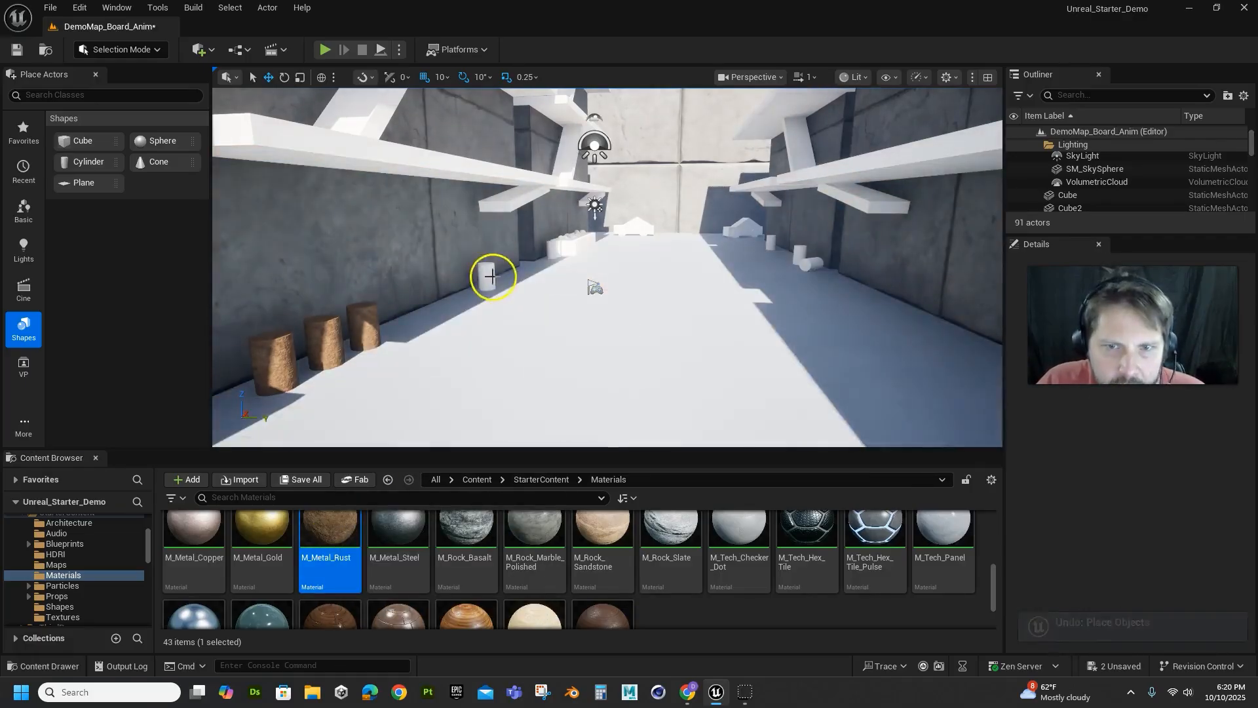
# Focus on Cylinder3 farther along the wall and apply the M_Metal_Rust material to it
pyautogui.click(492, 276)
pyautogui.press('f')
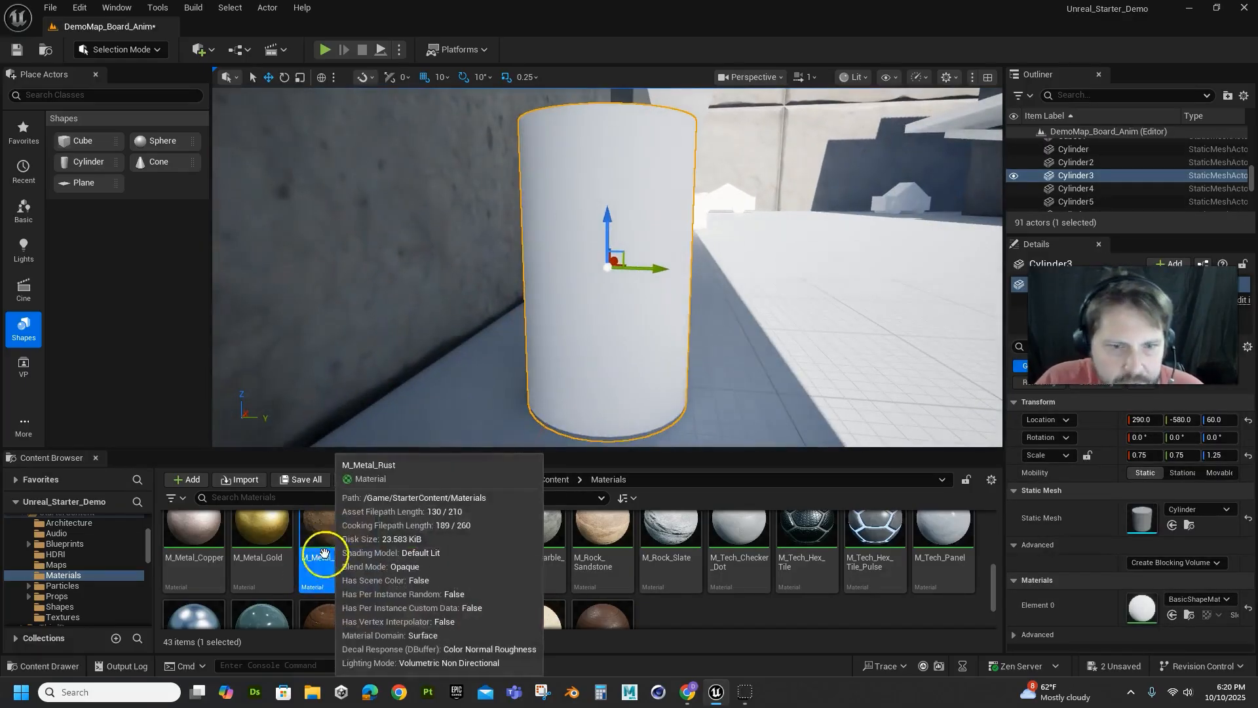
pyautogui.moveTo(324, 554); pyautogui.dragTo(620, 279)
pyautogui.scroll(-3, 824, 335)
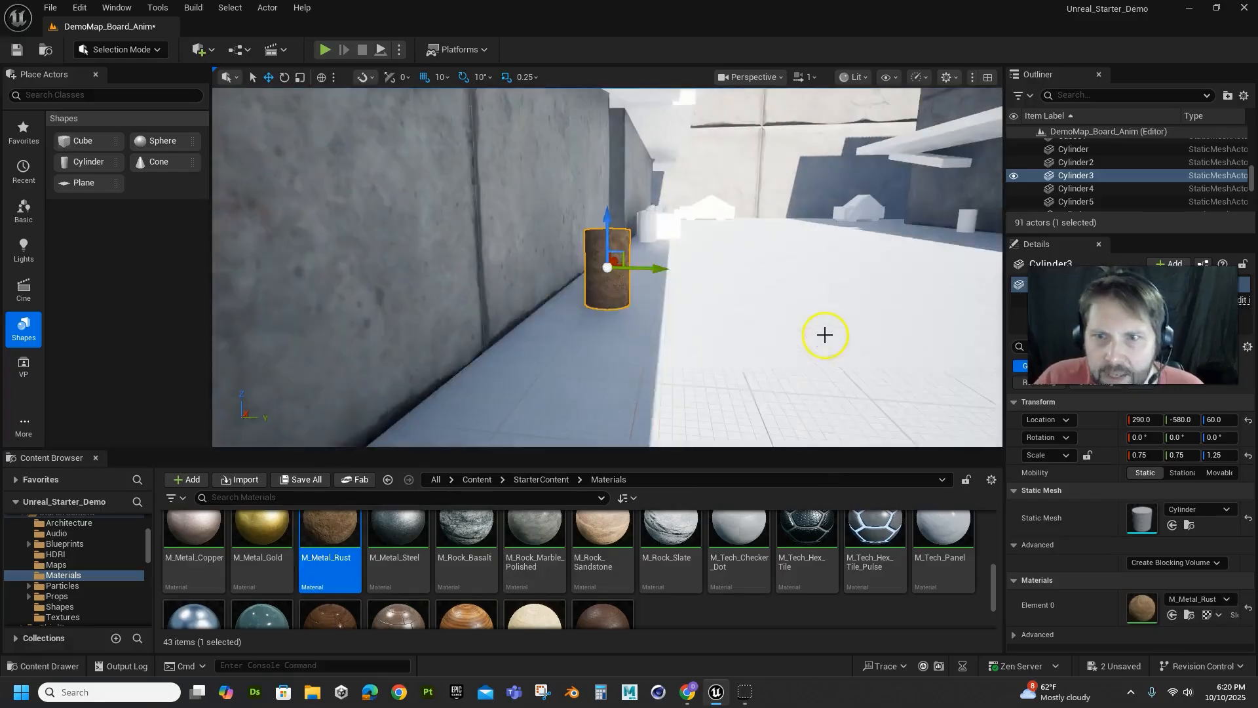
pyautogui.scroll(-5, 824, 335)
pyautogui.keyDown('alt'); pyautogui.moveTo(823, 334); pyautogui.dragTo(696, 299); pyautogui.keyUp('alt')
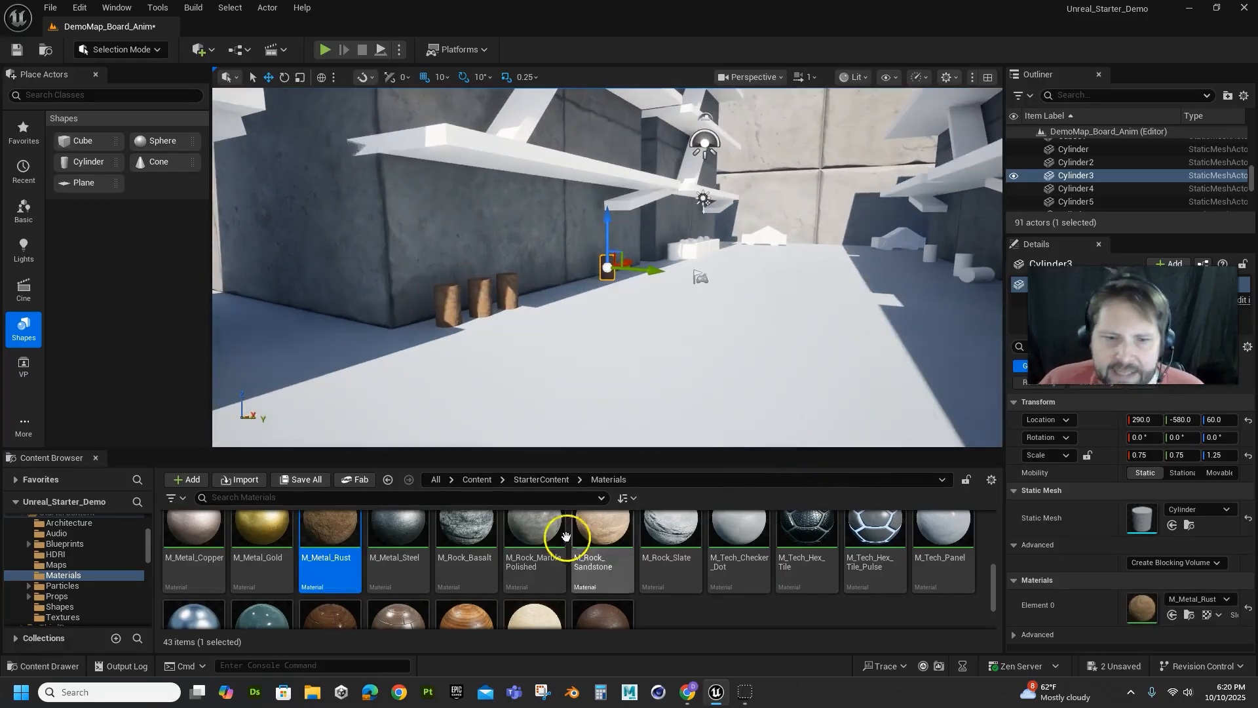
pyautogui.scroll(-2, 525, 551)
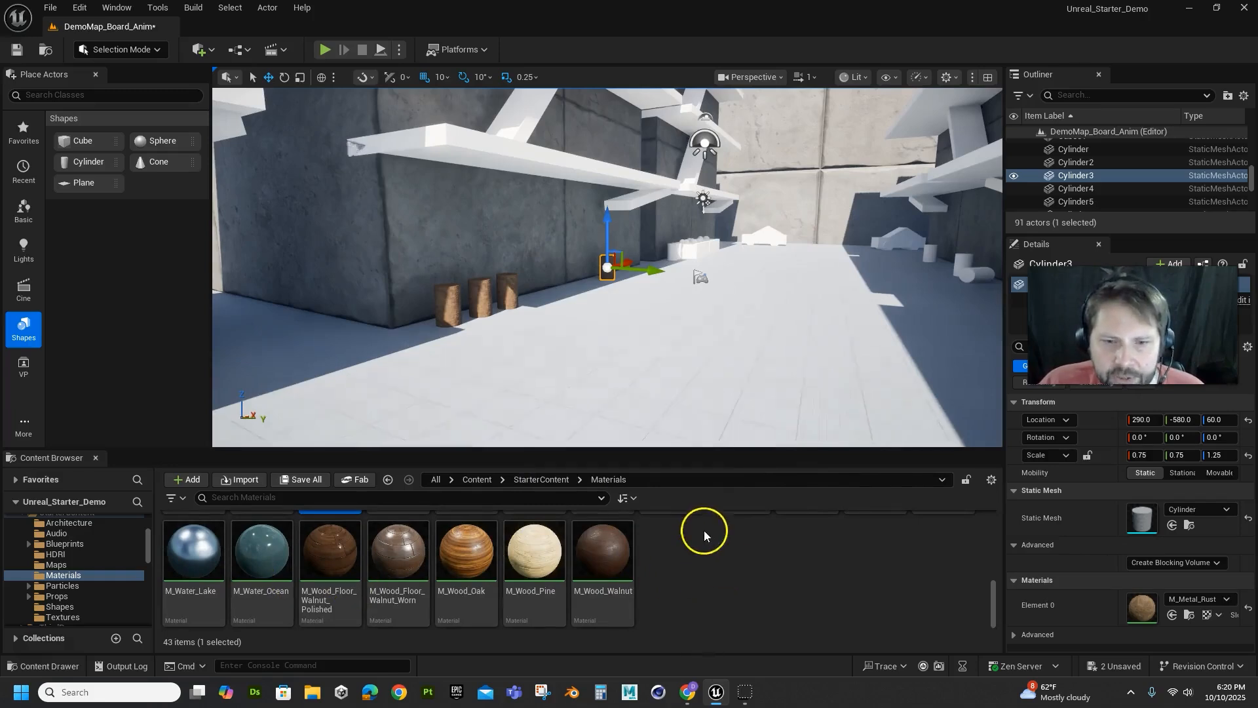
pyautogui.scroll(5, 563, 593)
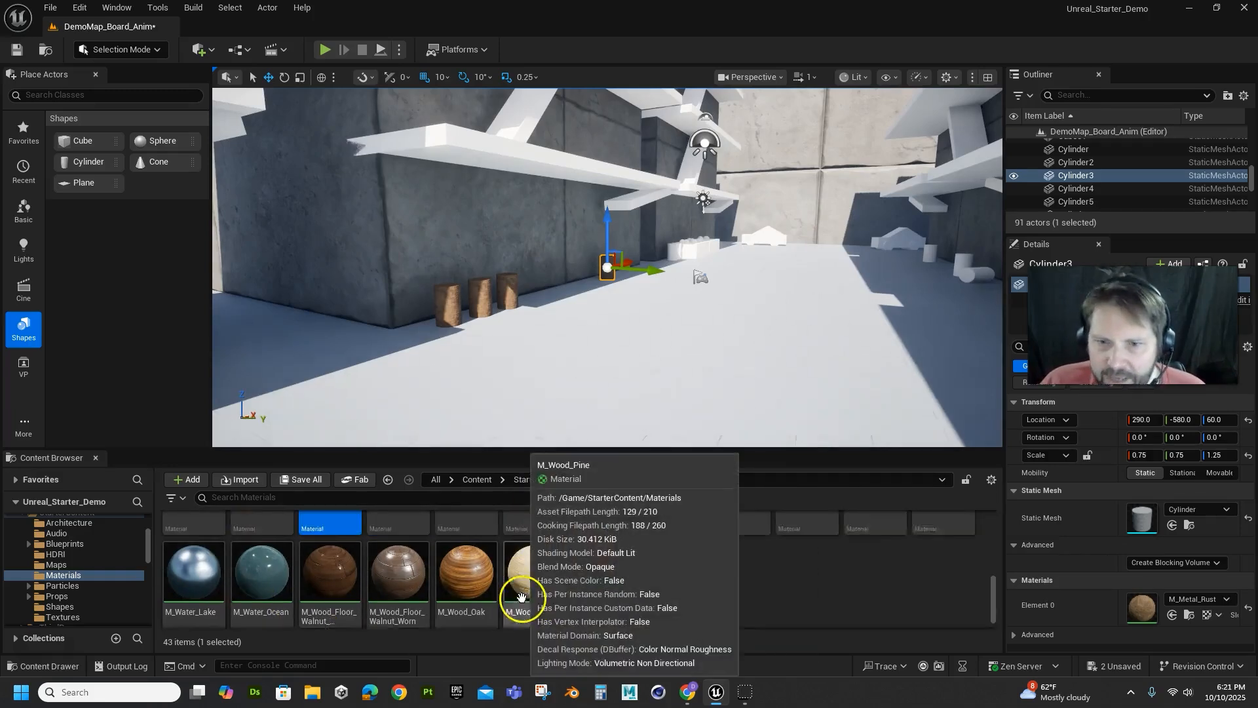
pyautogui.scroll(1, 688, 593)
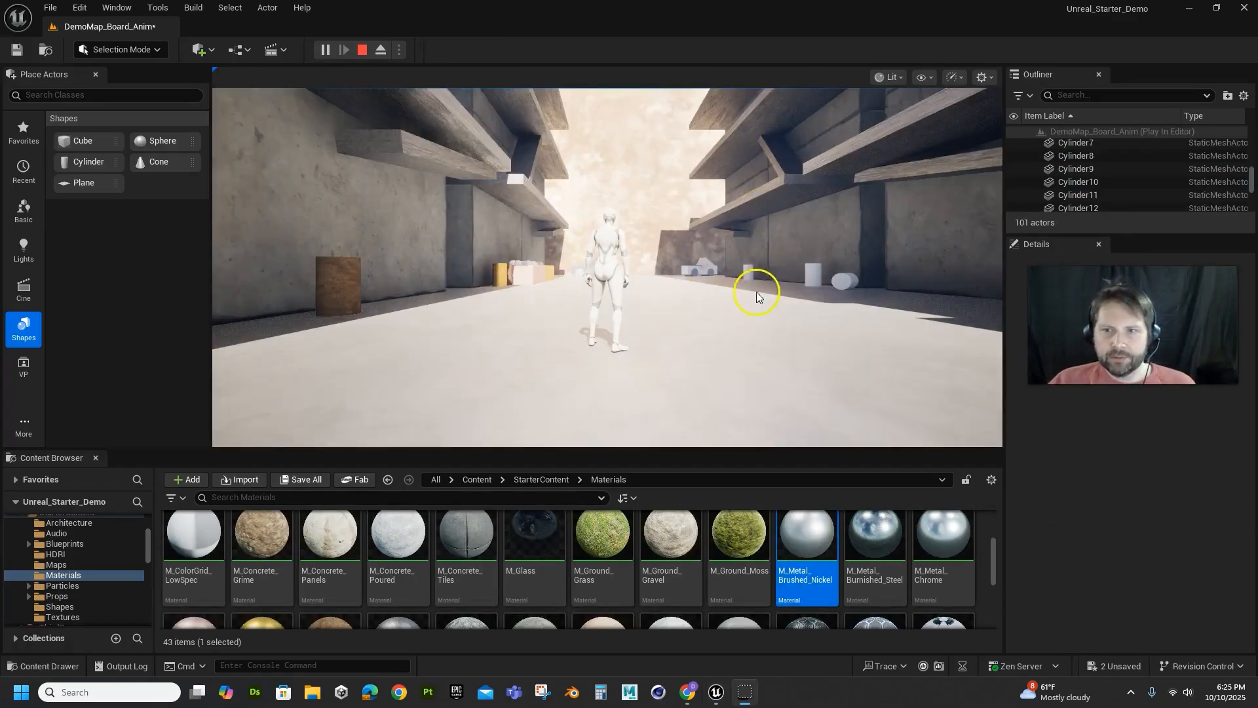
# Run the character through the corridor to inspect the rusted cylinders and textured boxes, and end the play session
pyautogui.click(668, 306)
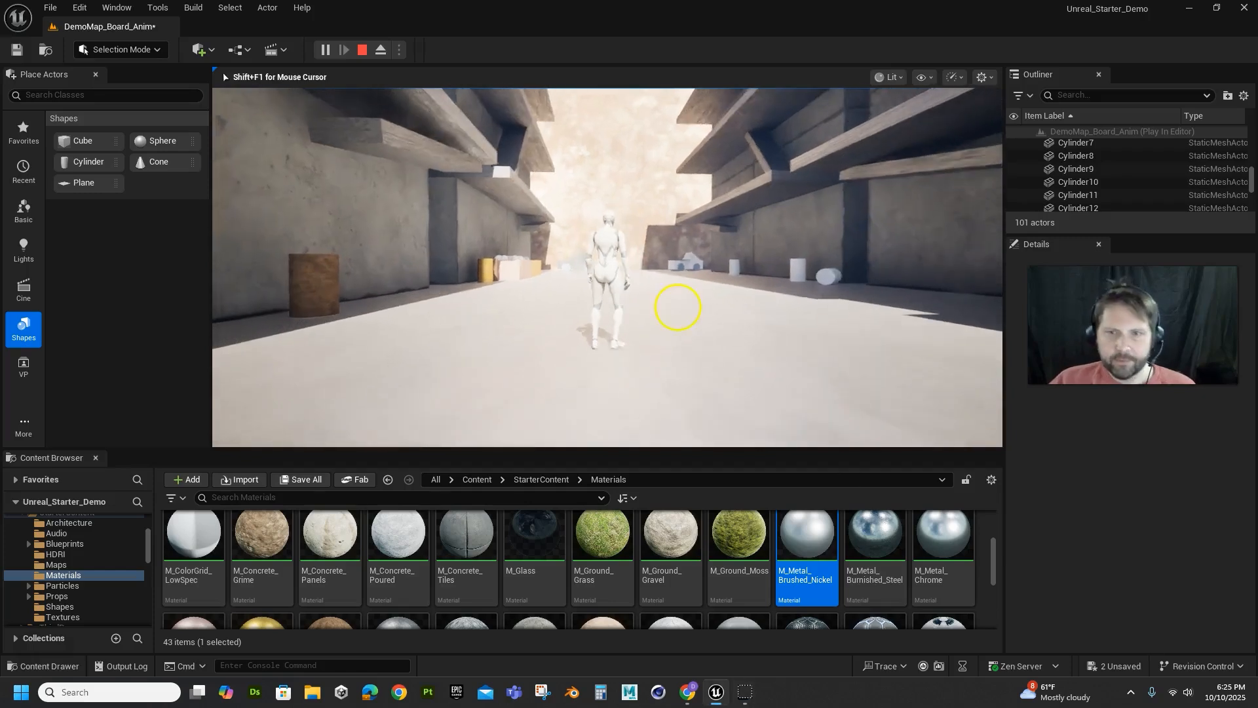
pyautogui.press('w')
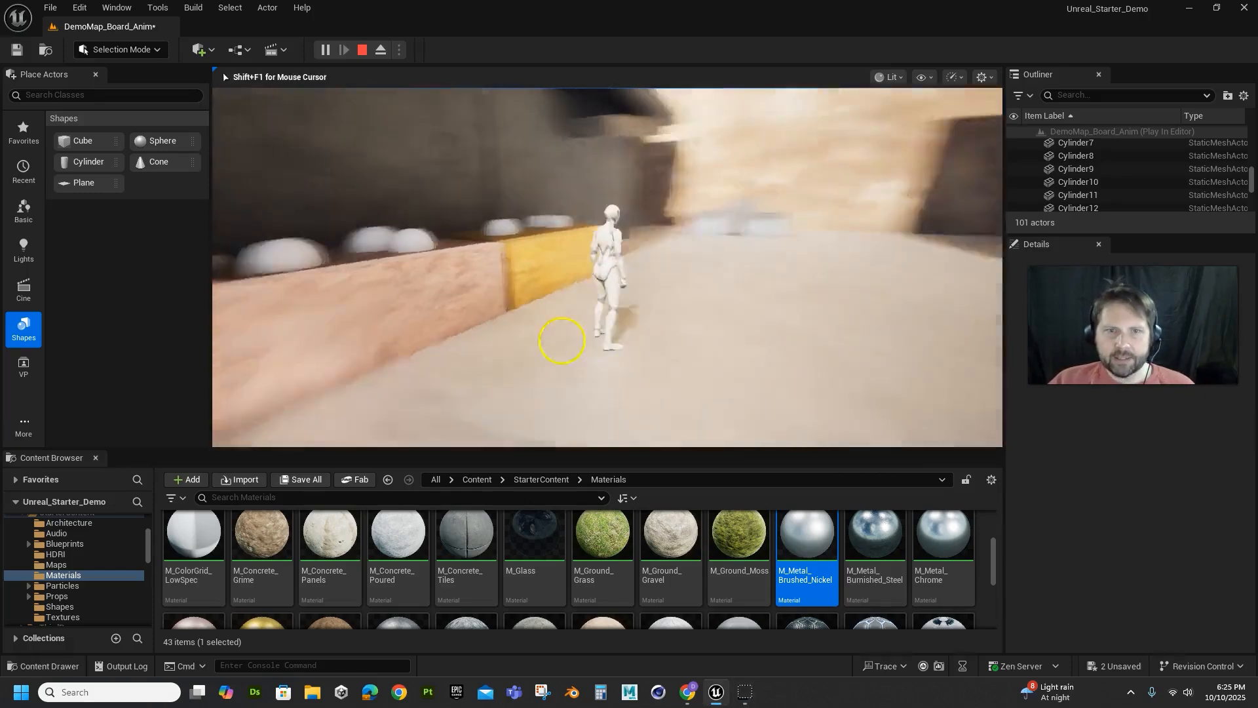
pyautogui.press('w')
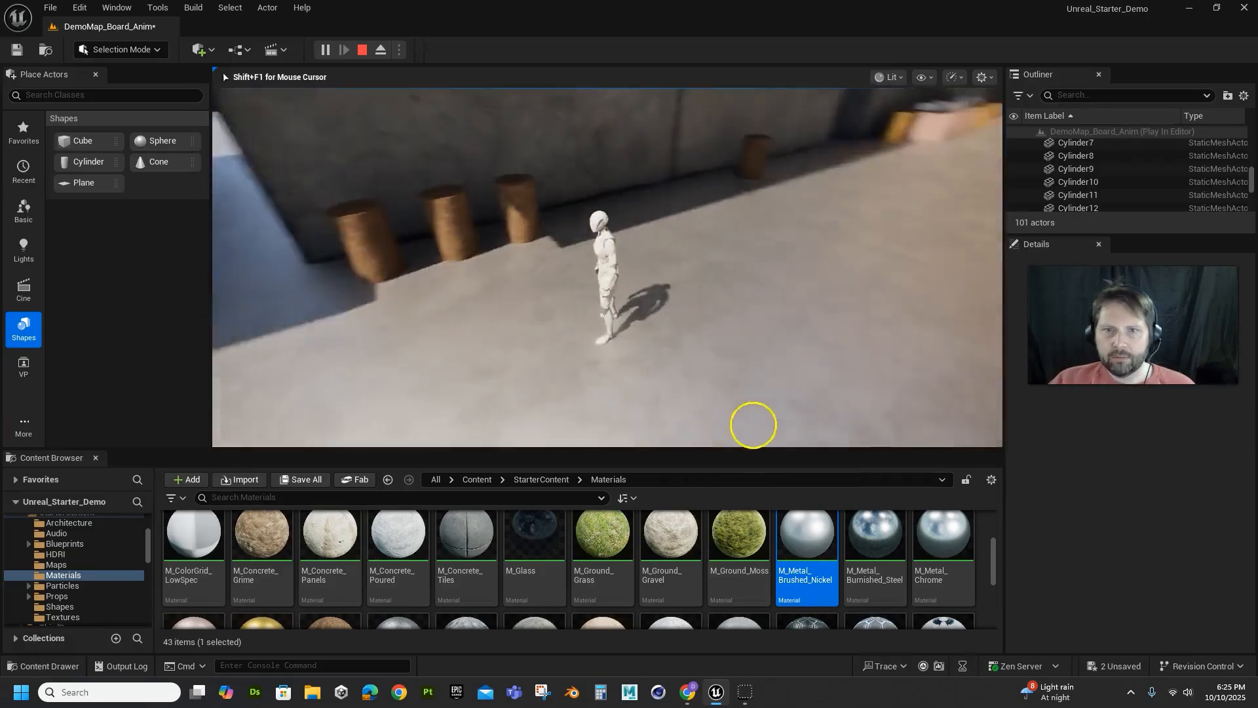
pyautogui.press('w')
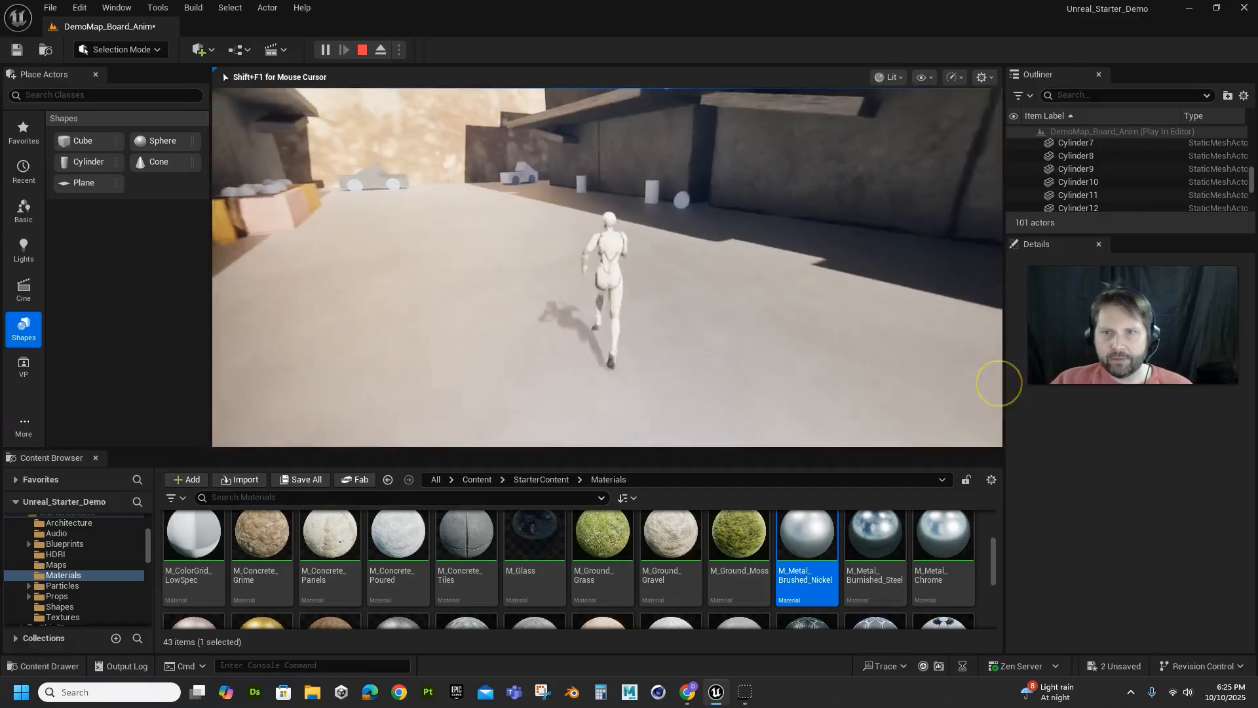
pyautogui.press('Escape')
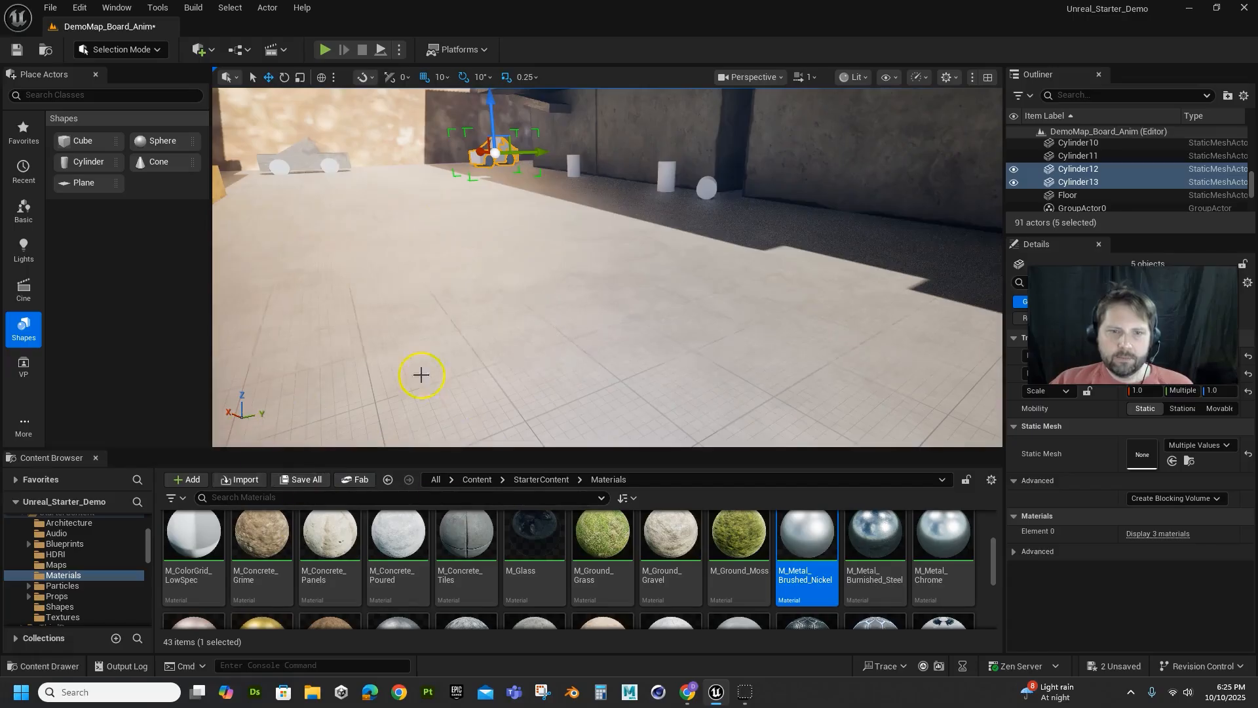
# Open the Fab marketplace, reposition and enlarge its window over the editor, and skim the featured products
pyautogui.click(359, 482)
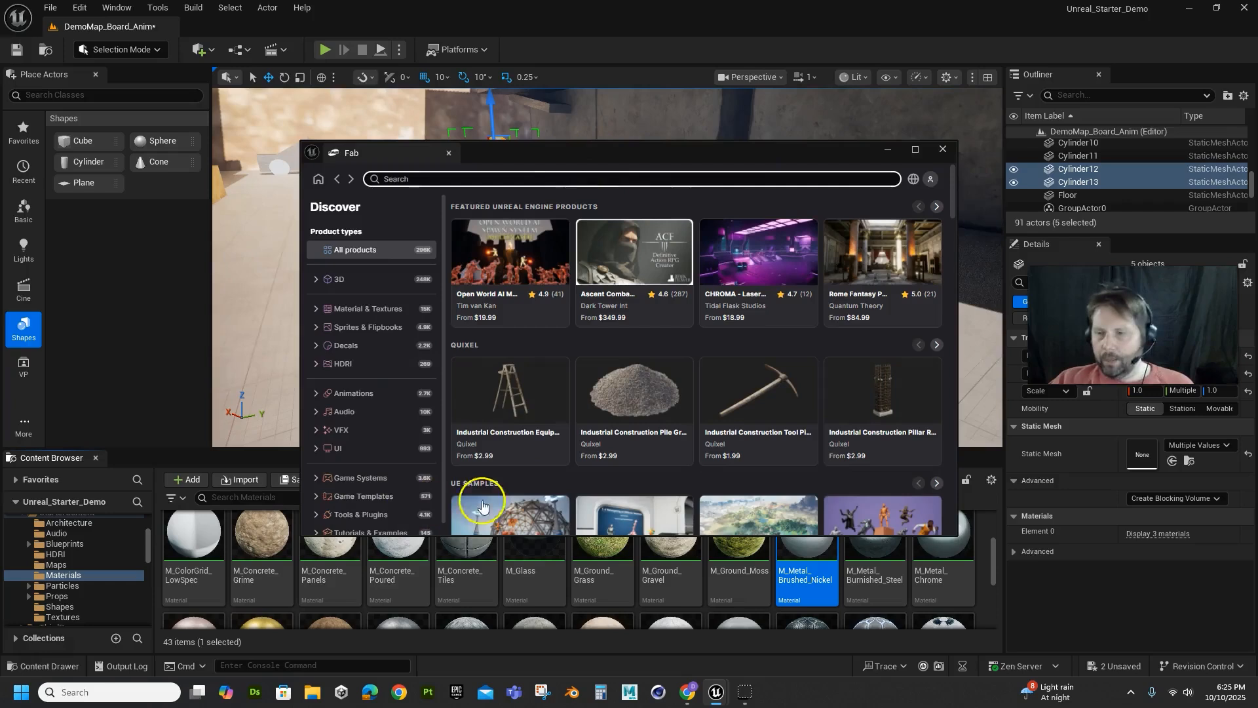
pyautogui.moveTo(654, 162); pyautogui.dragTo(440, 71)
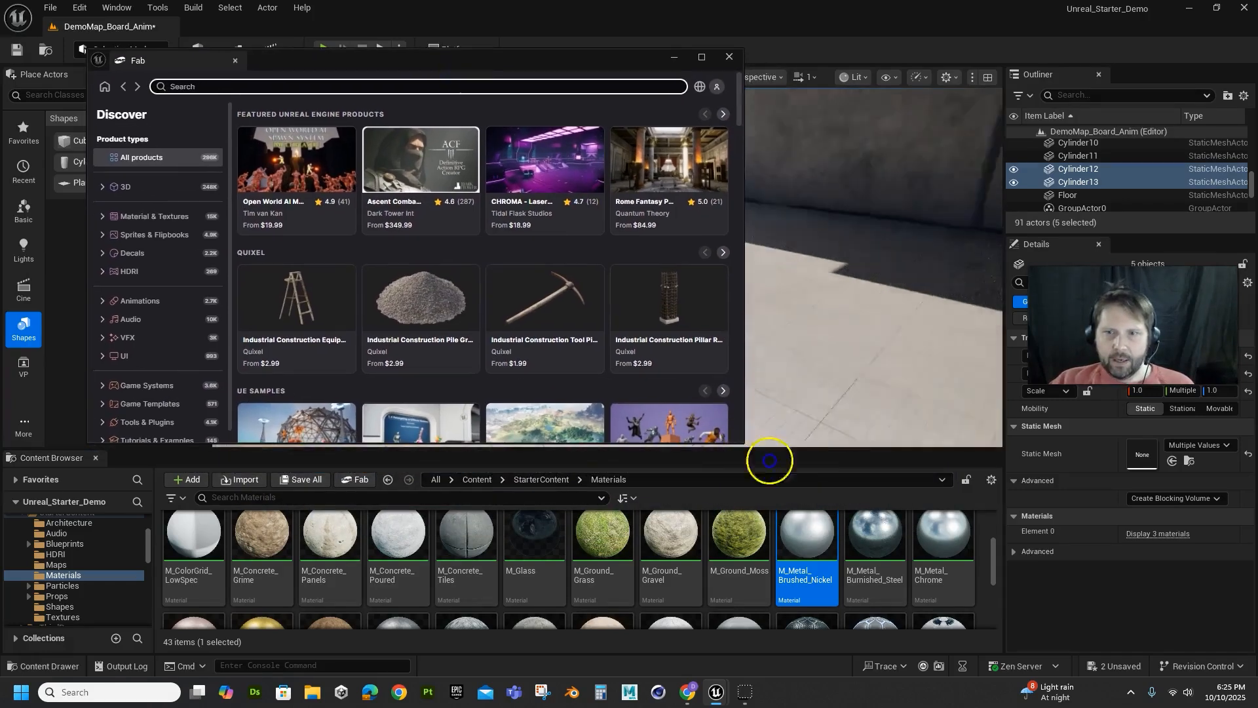
pyautogui.moveTo(741, 443); pyautogui.dragTo(997, 628)
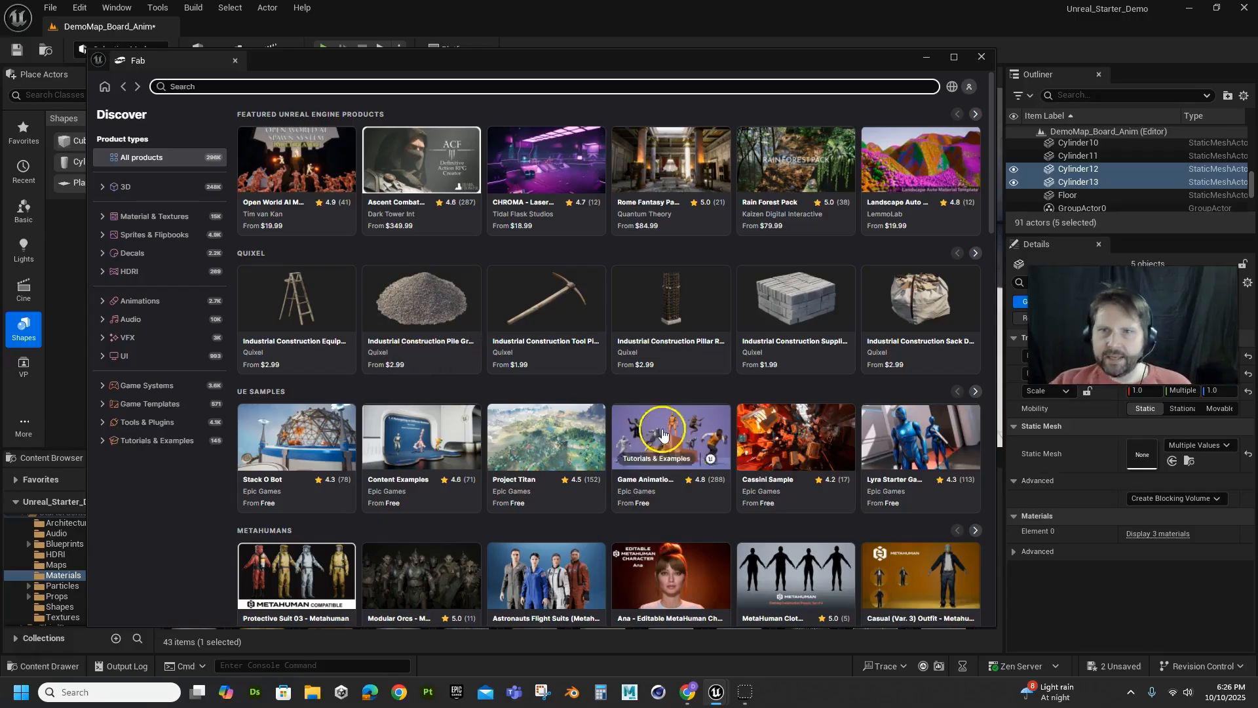
pyautogui.scroll(-15, 429, 411)
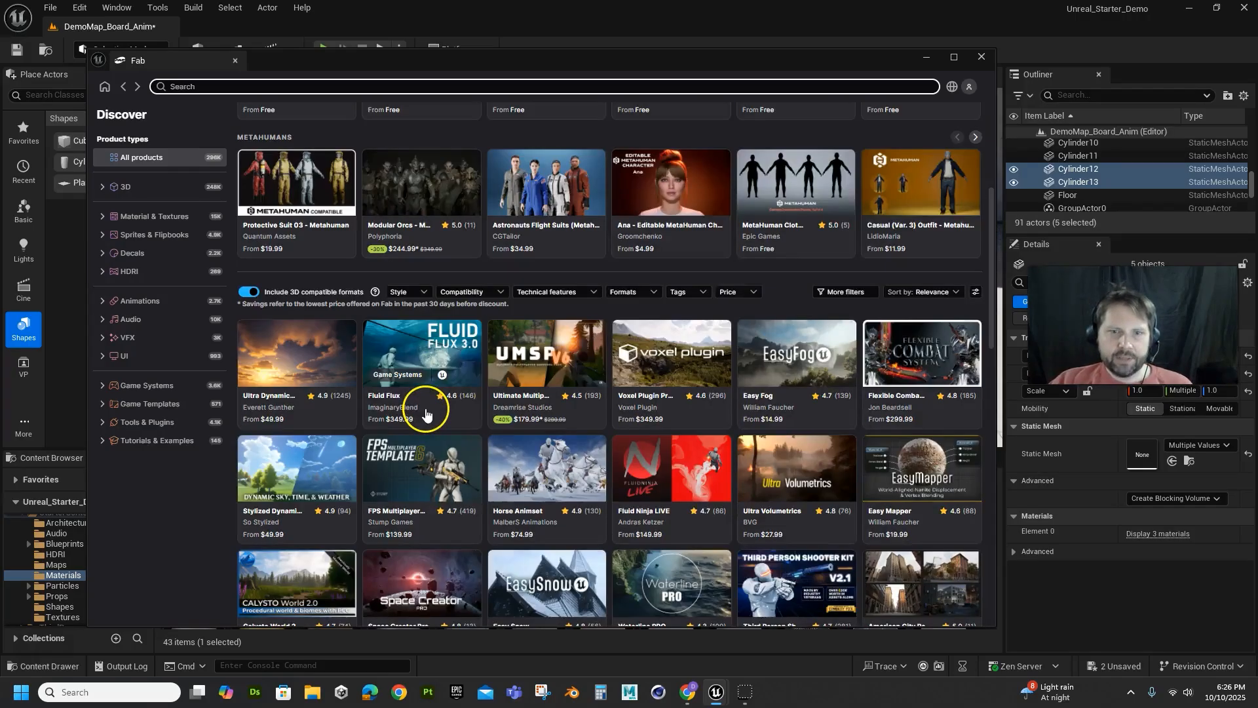
pyautogui.scroll(15, 337, 452)
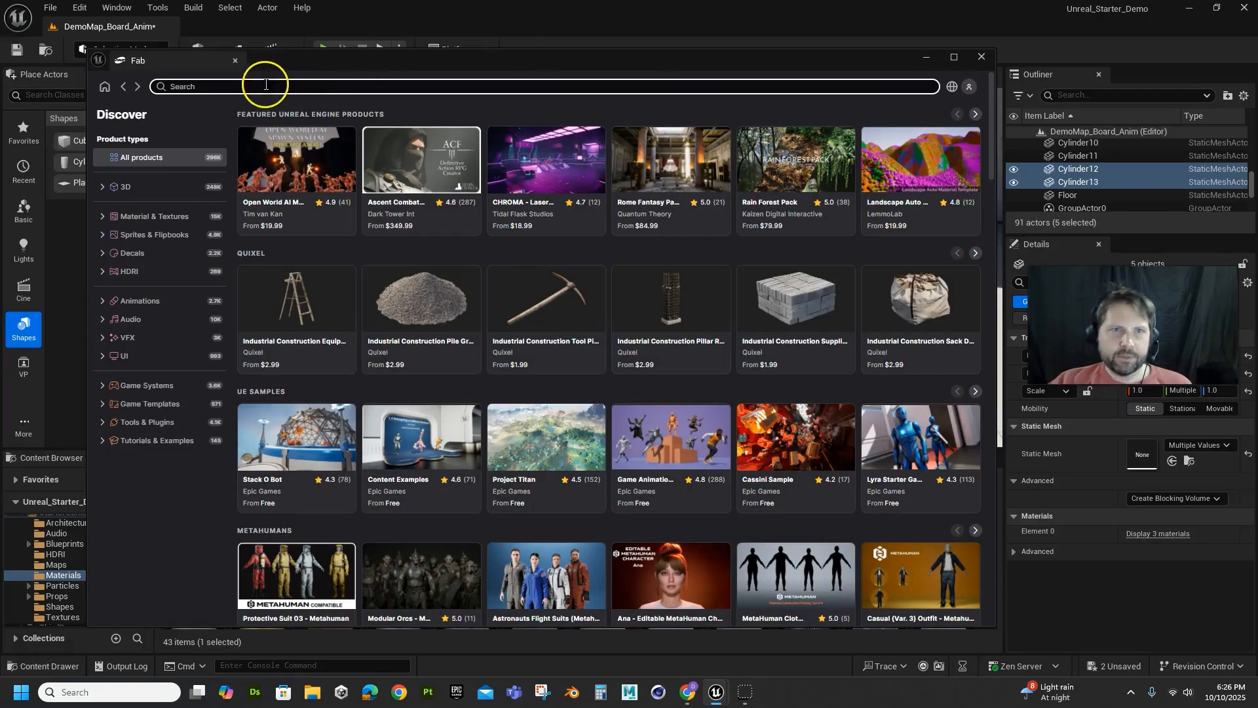
# Search Fab for "free" and browse through the resulting assets
pyautogui.click(237, 86)
pyautogui.write('free')
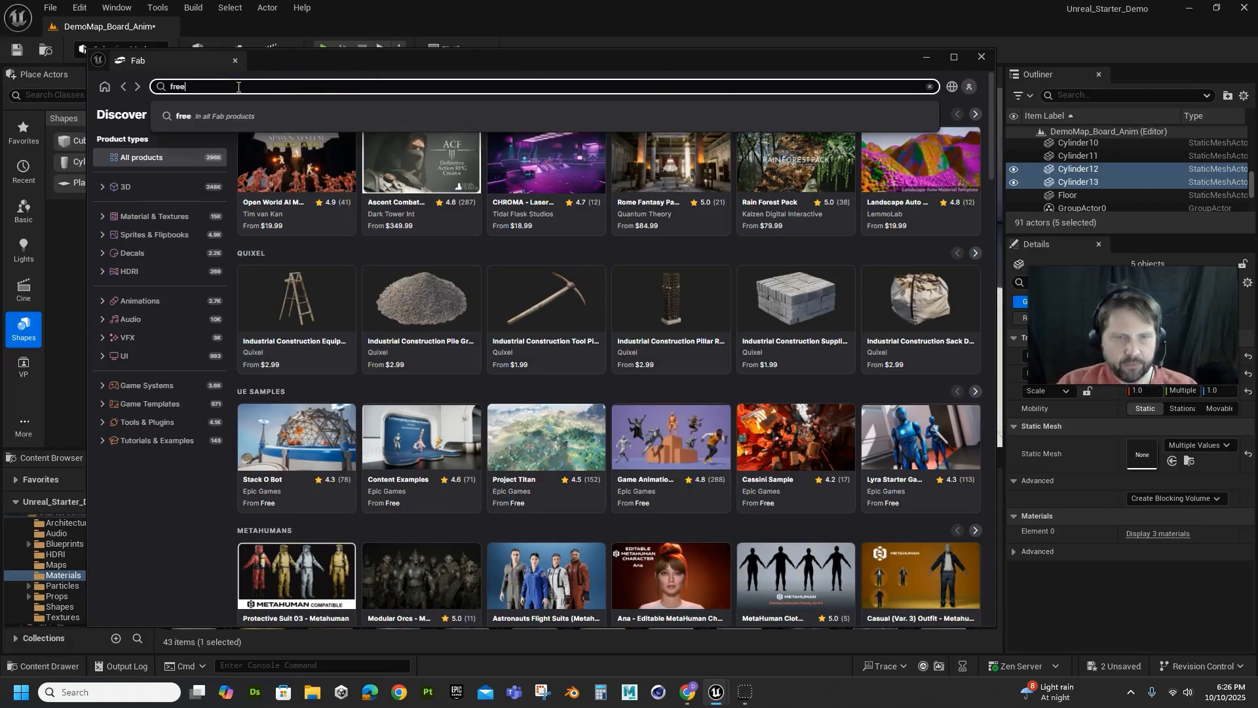
pyautogui.press('Return')
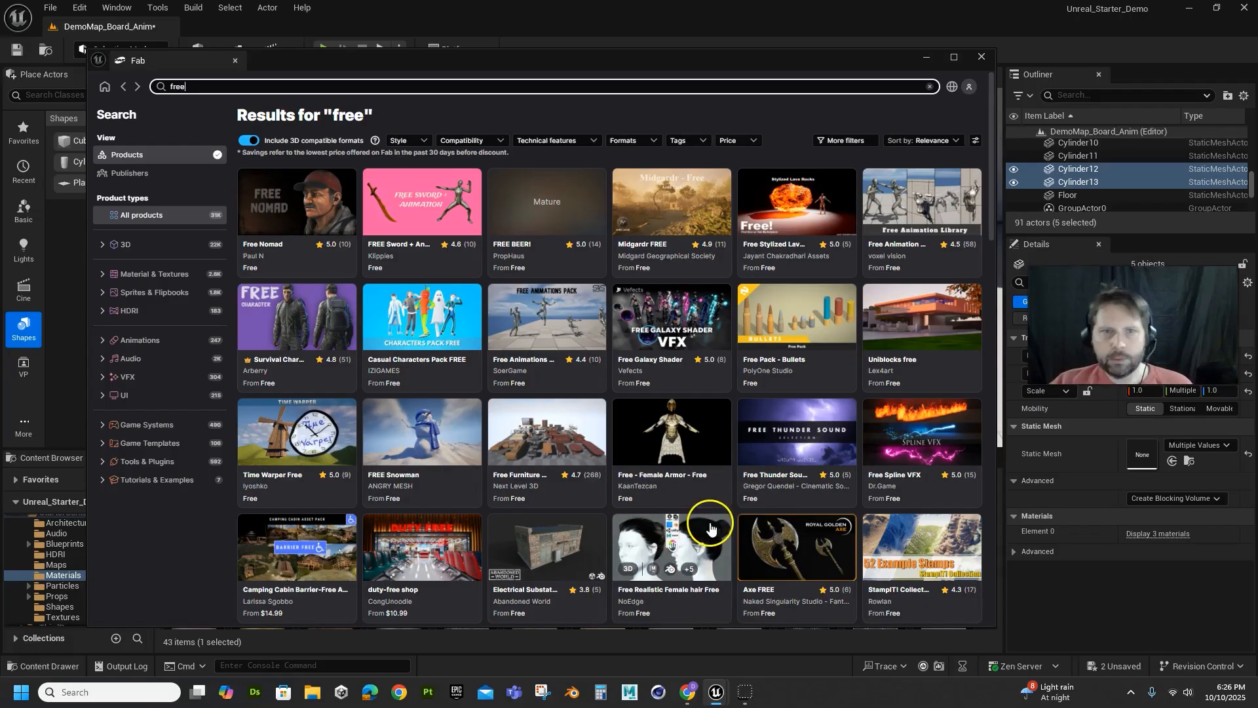
pyautogui.scroll(-4, 553, 510)
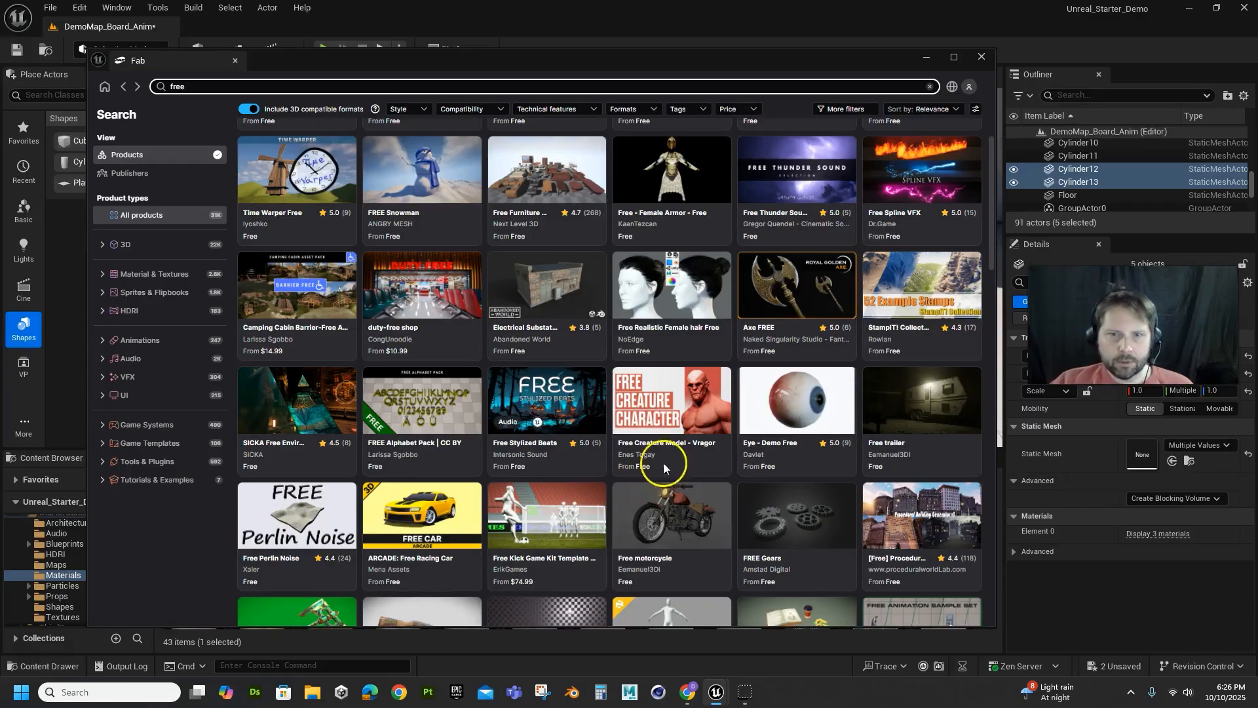
pyautogui.scroll(-4, 585, 469)
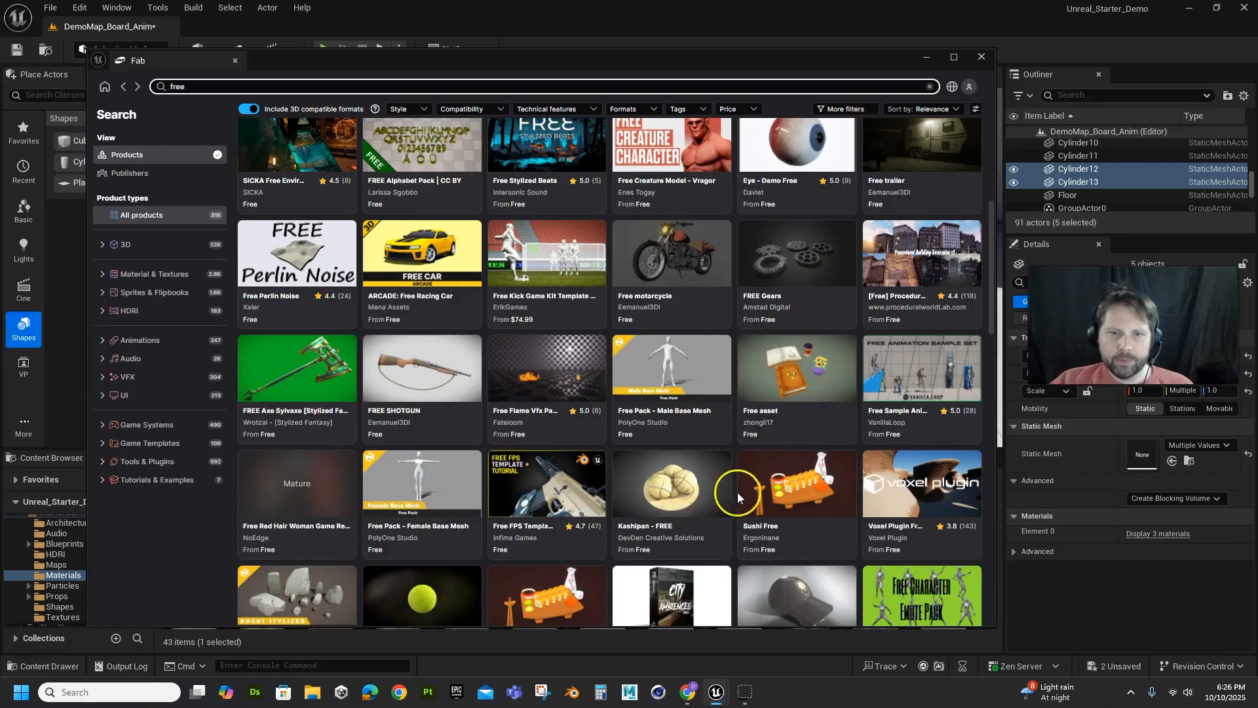
pyautogui.scroll(-5, 749, 500)
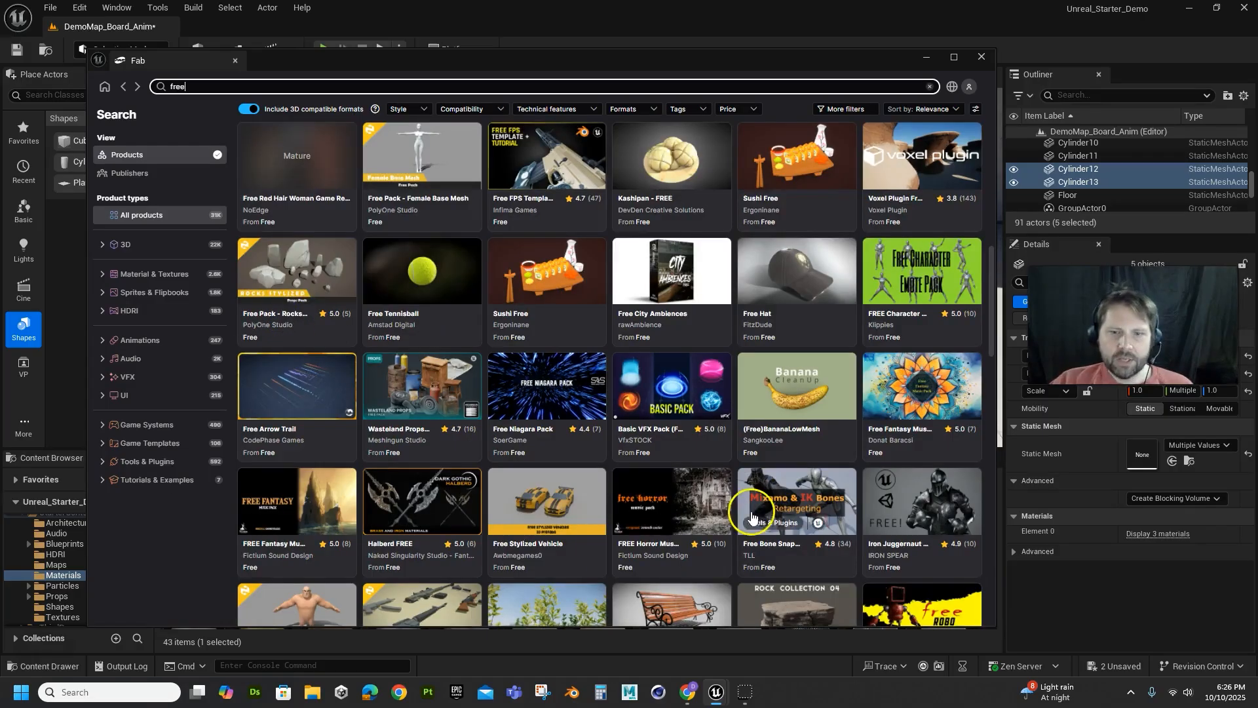
pyautogui.scroll(-4, 753, 509)
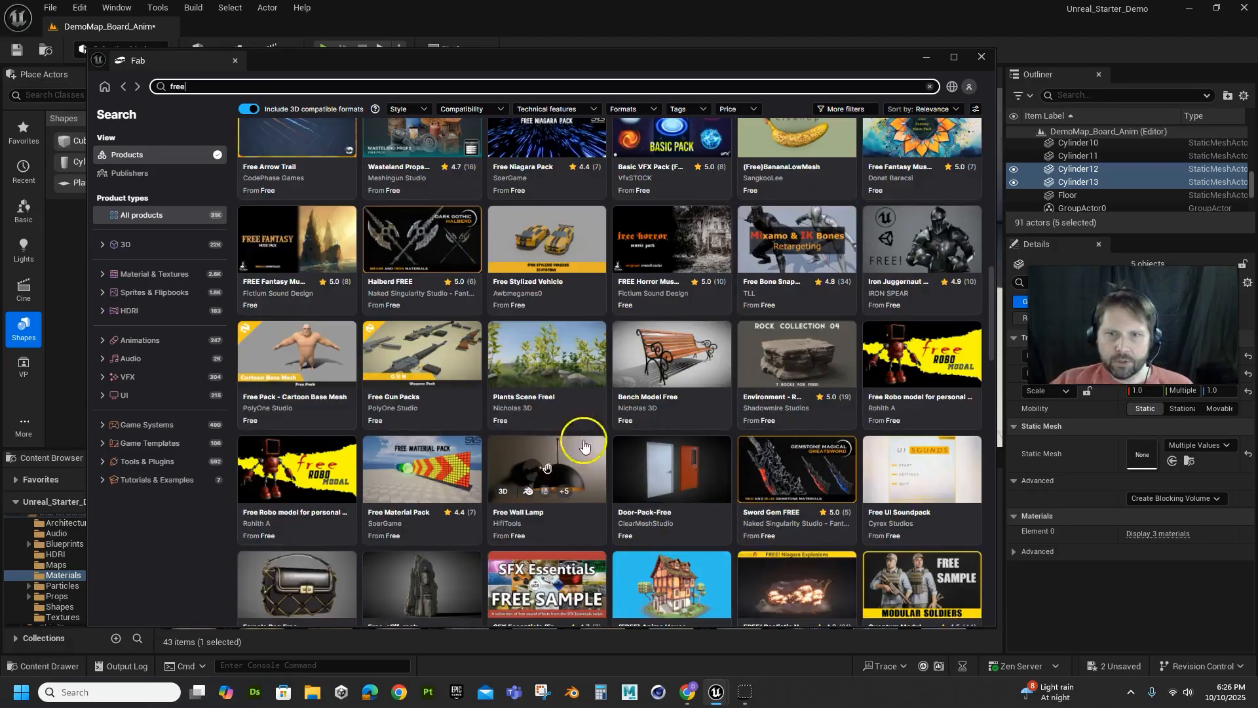
# Refine the Fab search to "free alley" and look through the alley environments and props
pyautogui.click(209, 83)
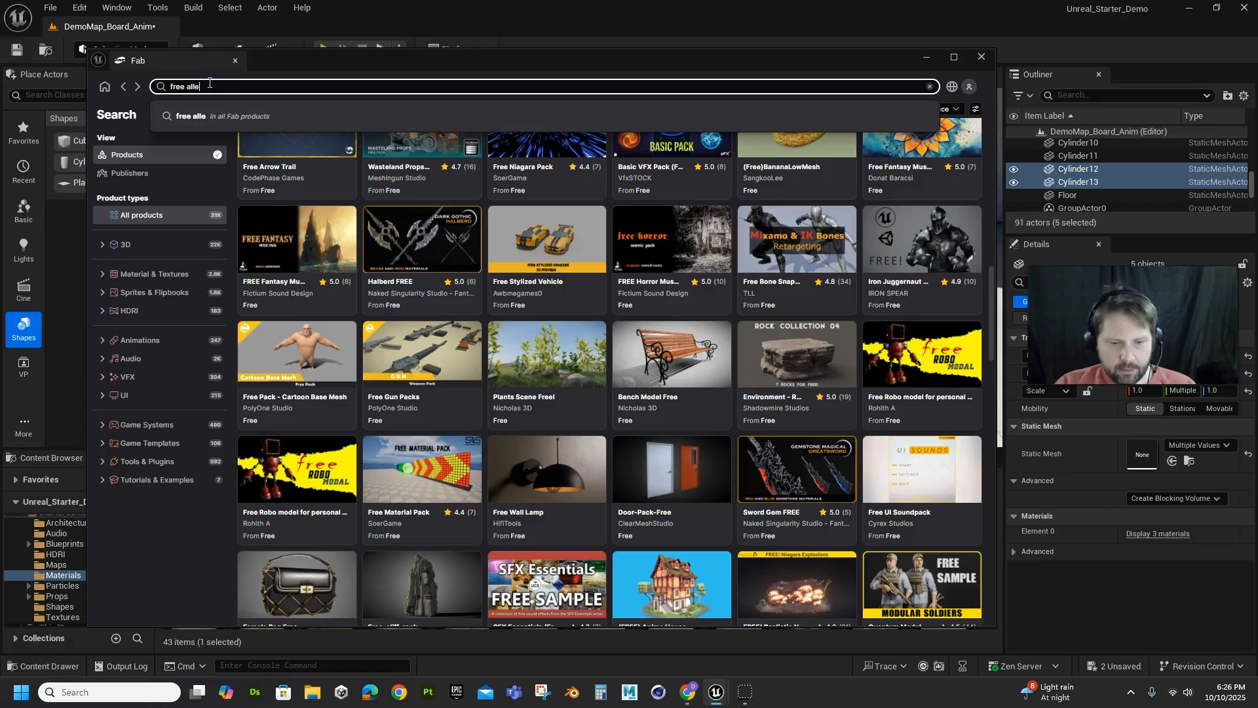
pyautogui.press('Return')
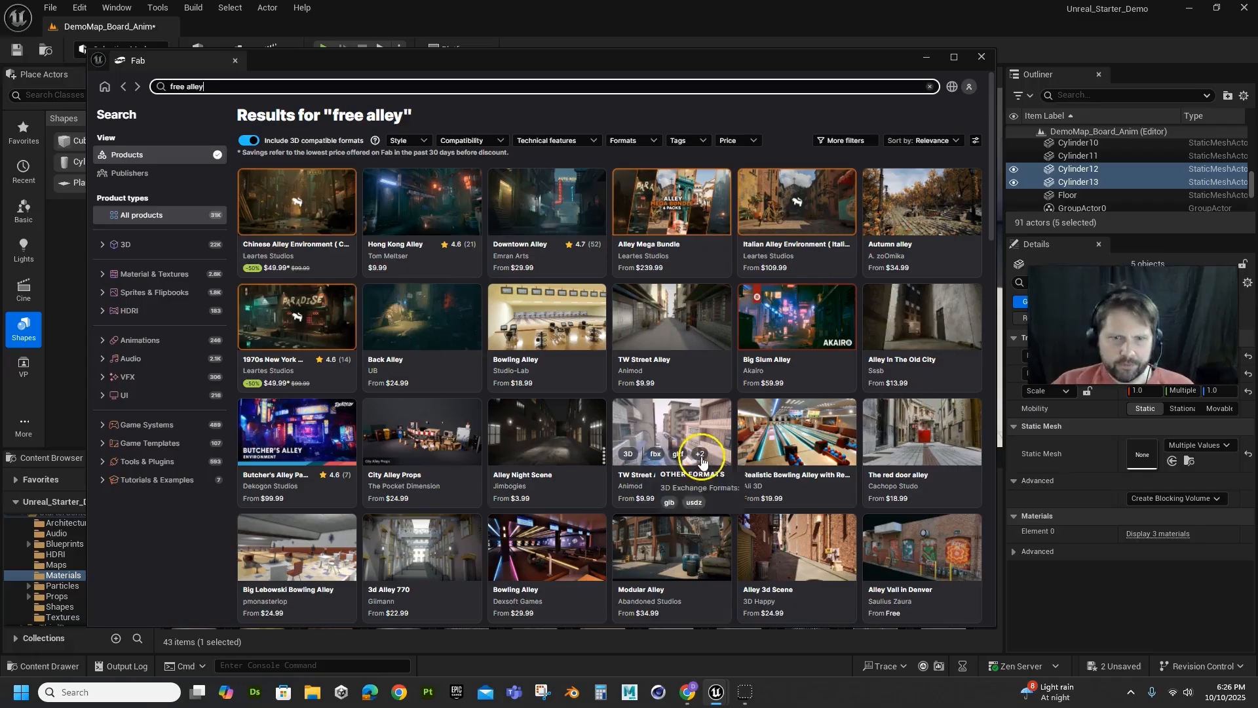
pyautogui.scroll(-5, 806, 452)
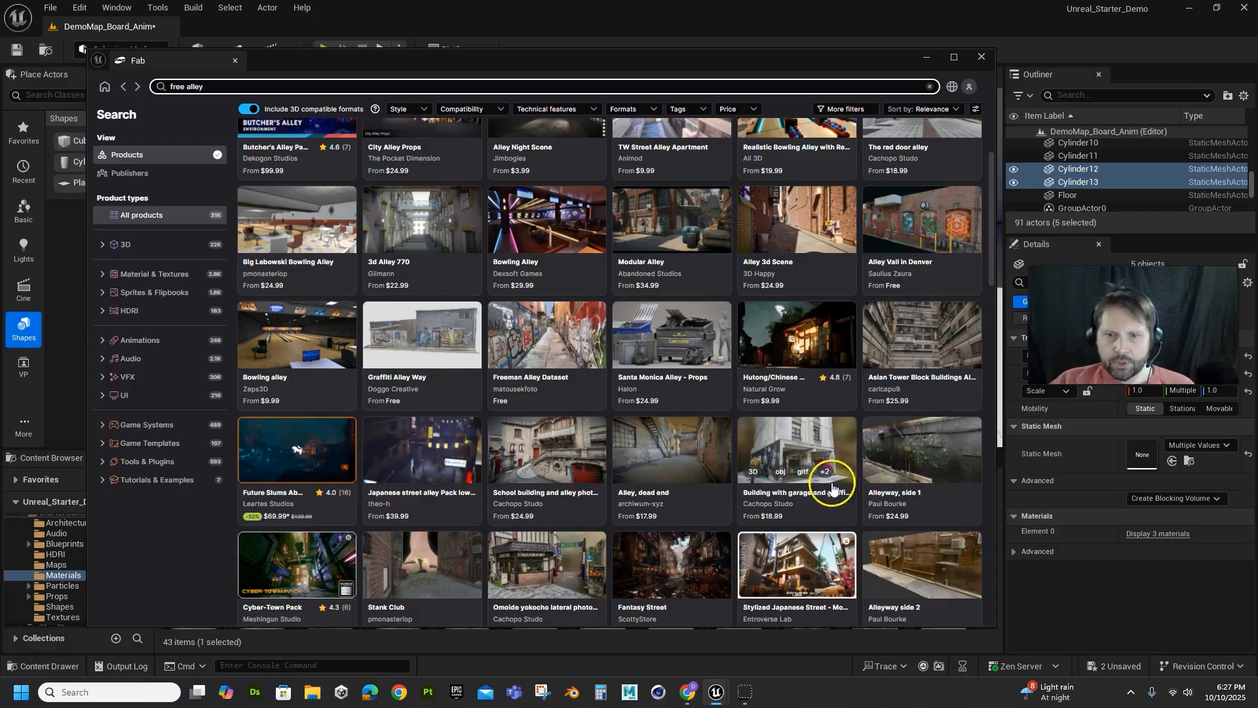
pyautogui.scroll(-4, 516, 443)
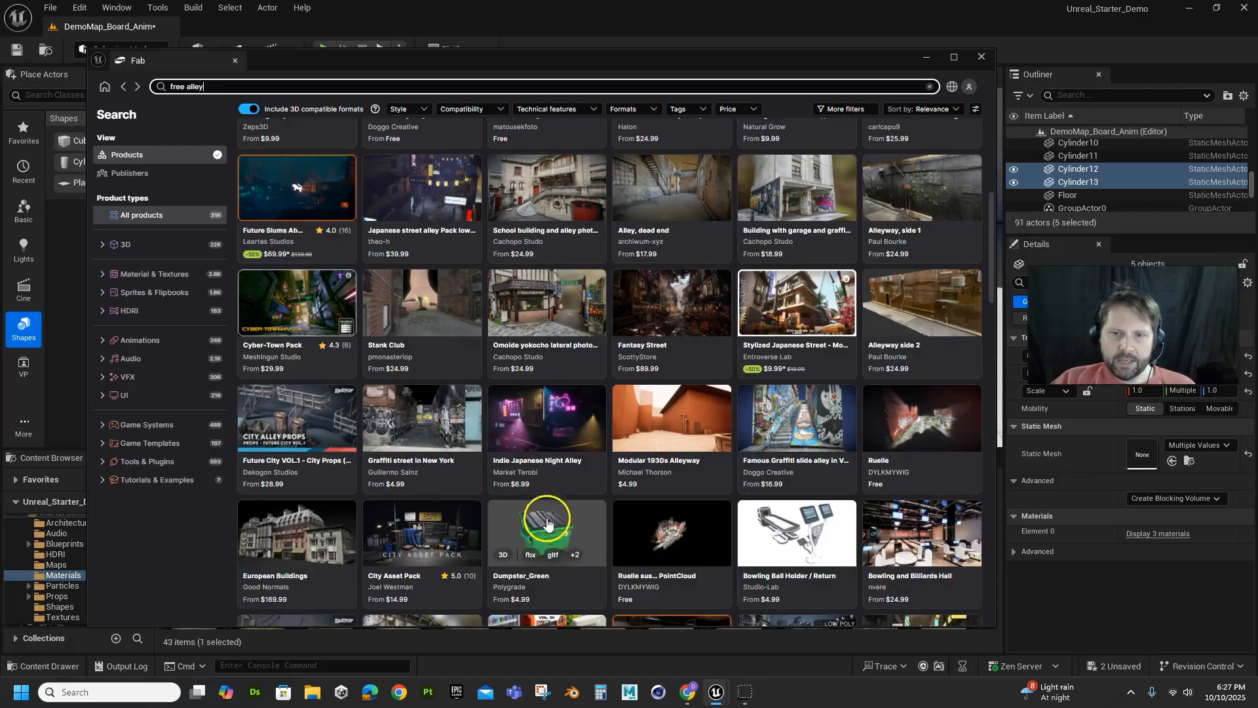
pyautogui.scroll(-3, 577, 524)
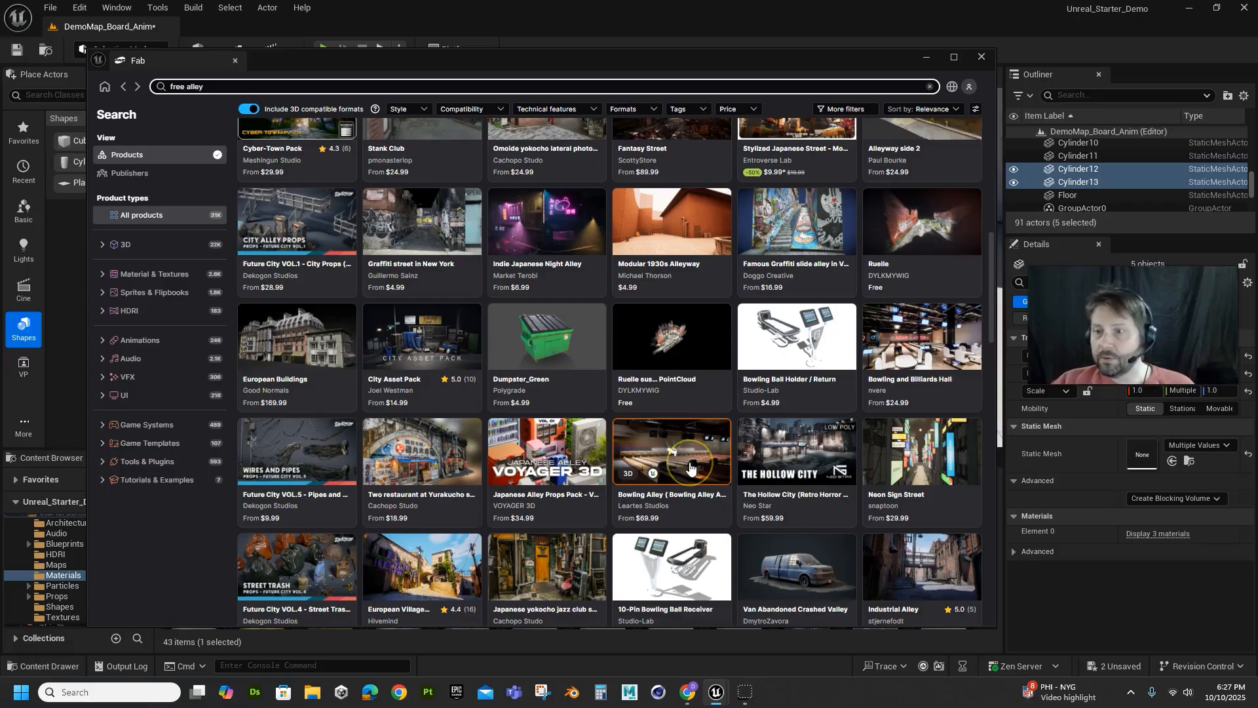
# Reduce the Fab search back to "free" and open the Wasteland Props - Free Pack product page
pyautogui.scroll(10, 427, 416)
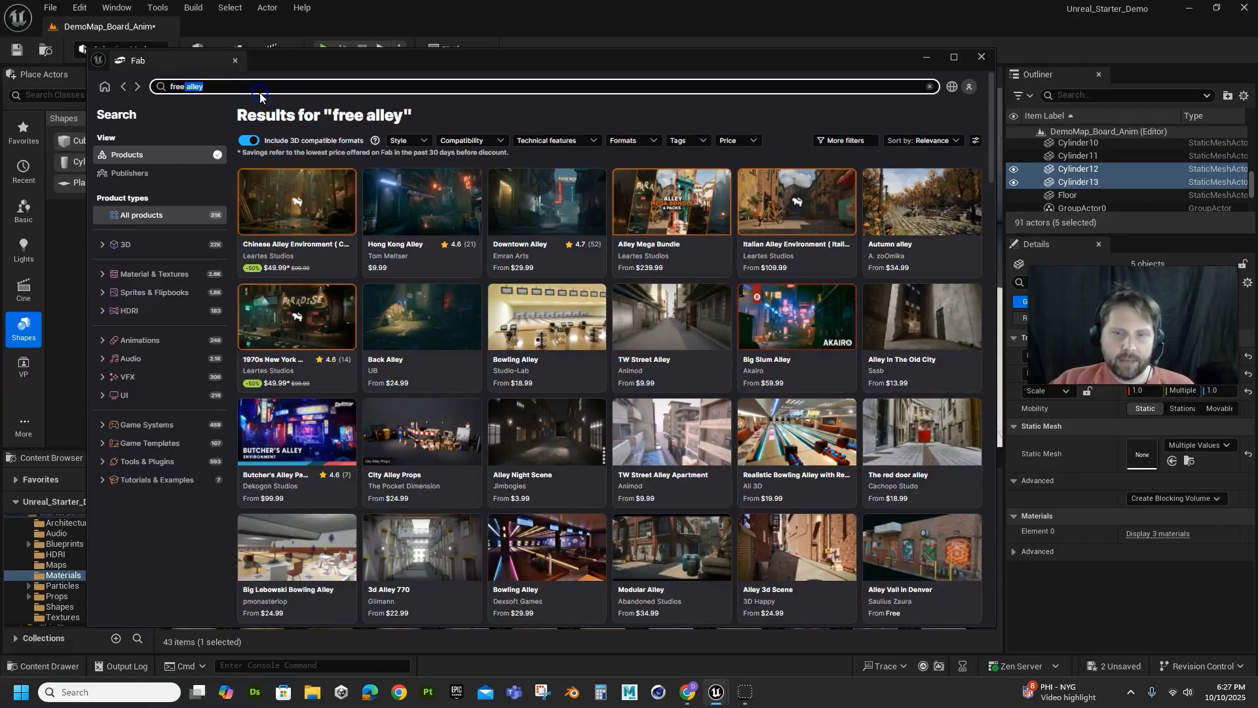
pyautogui.press('BackSpace')
pyautogui.press('Return')
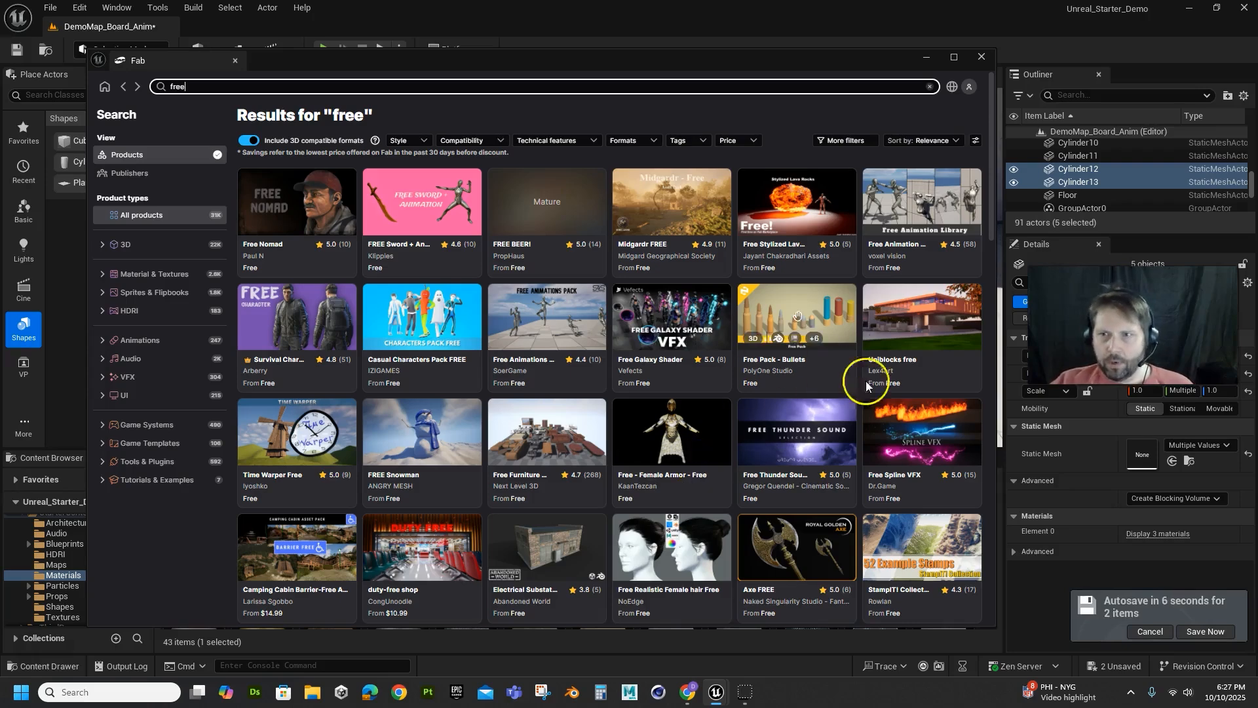
pyautogui.scroll(-4, 820, 406)
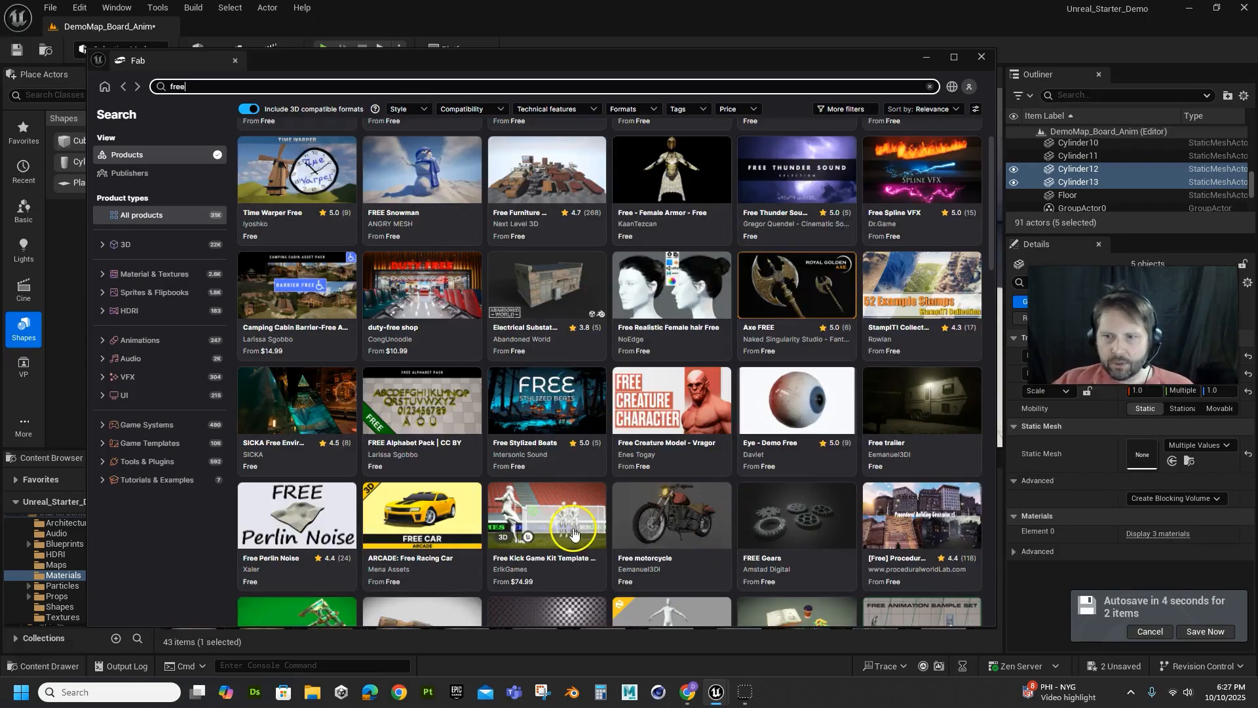
pyautogui.scroll(-1, 571, 528)
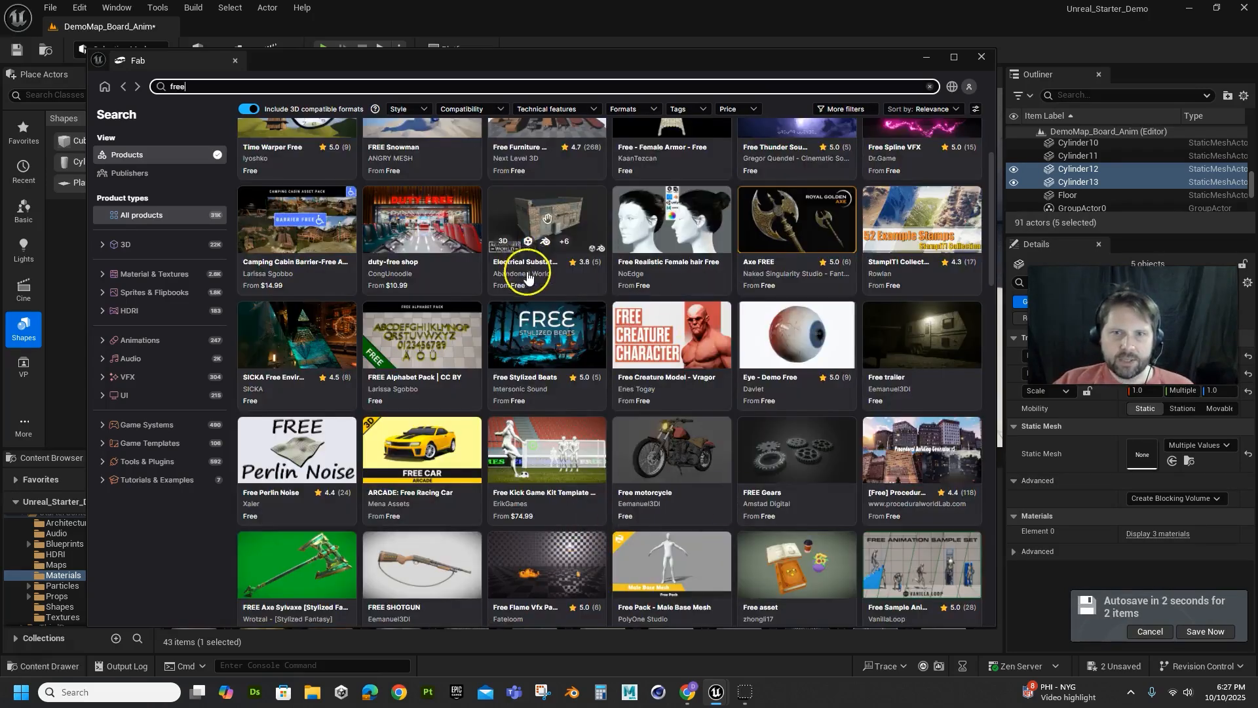
pyautogui.scroll(-1, 557, 520)
pyautogui.scroll(-6, 564, 518)
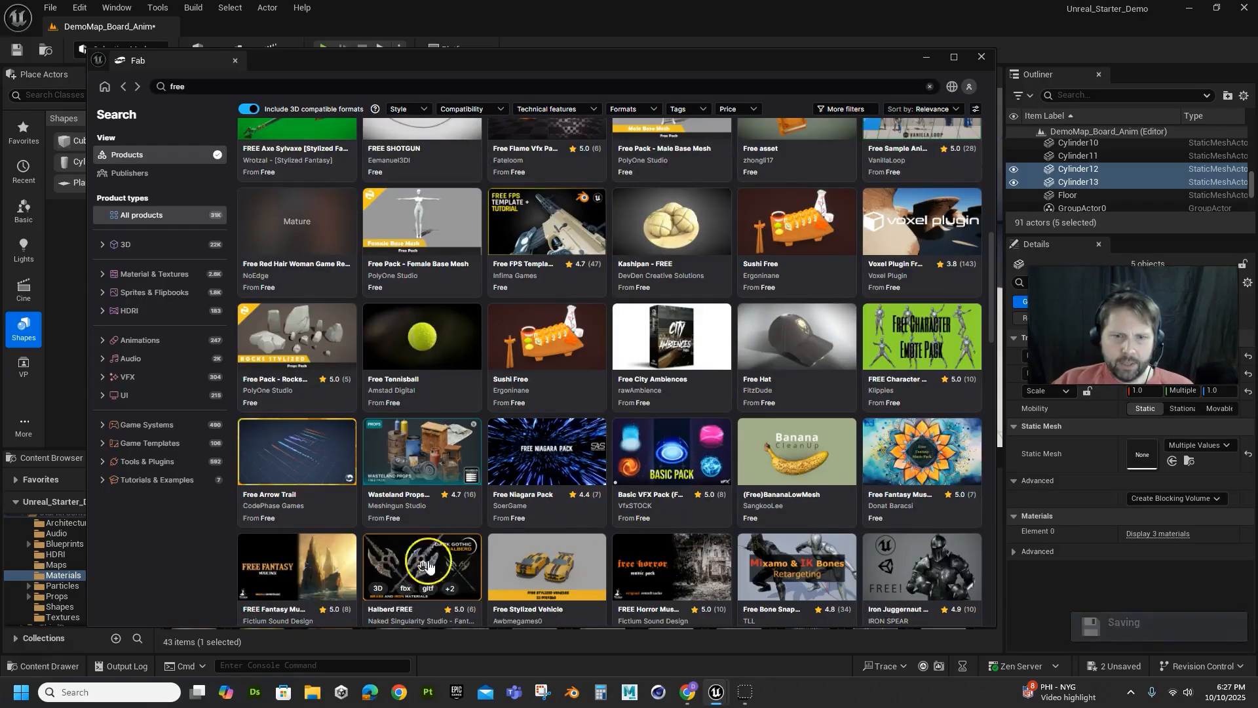
pyautogui.click(420, 470)
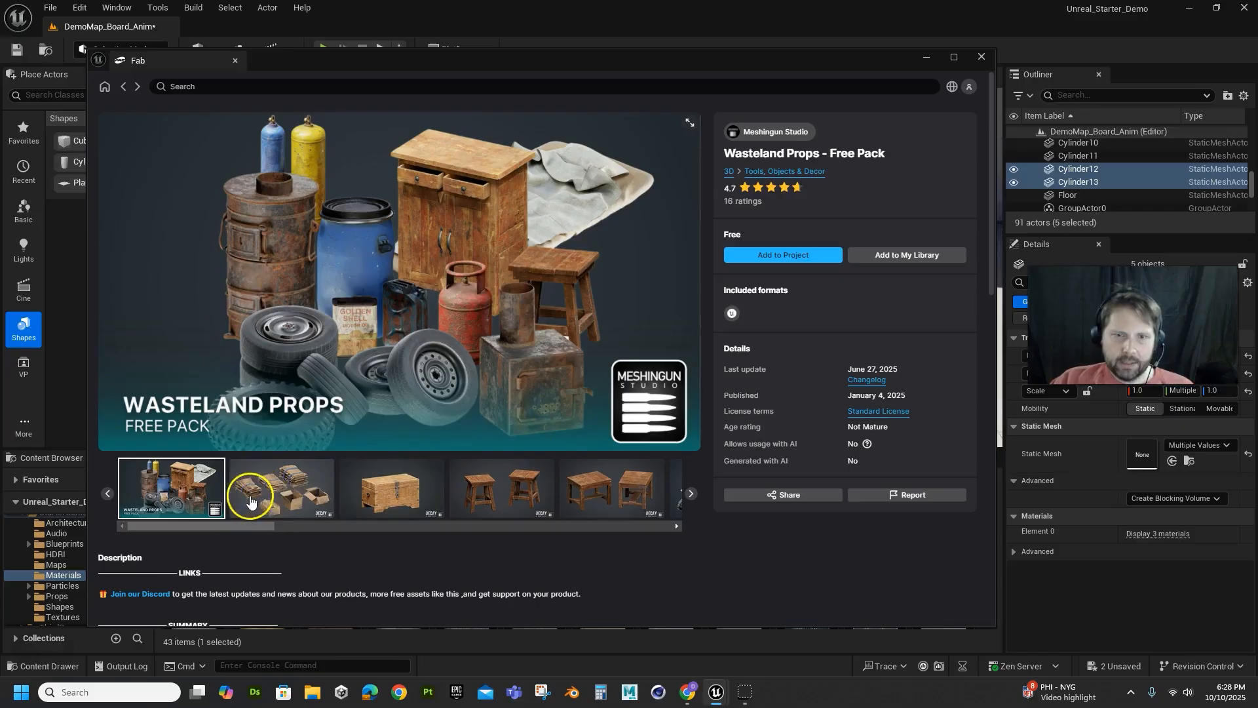
# Add Wasteland Props - Free Pack to the project, agreeing to and accepting the Fab End User License Agreement
pyautogui.click(778, 259)
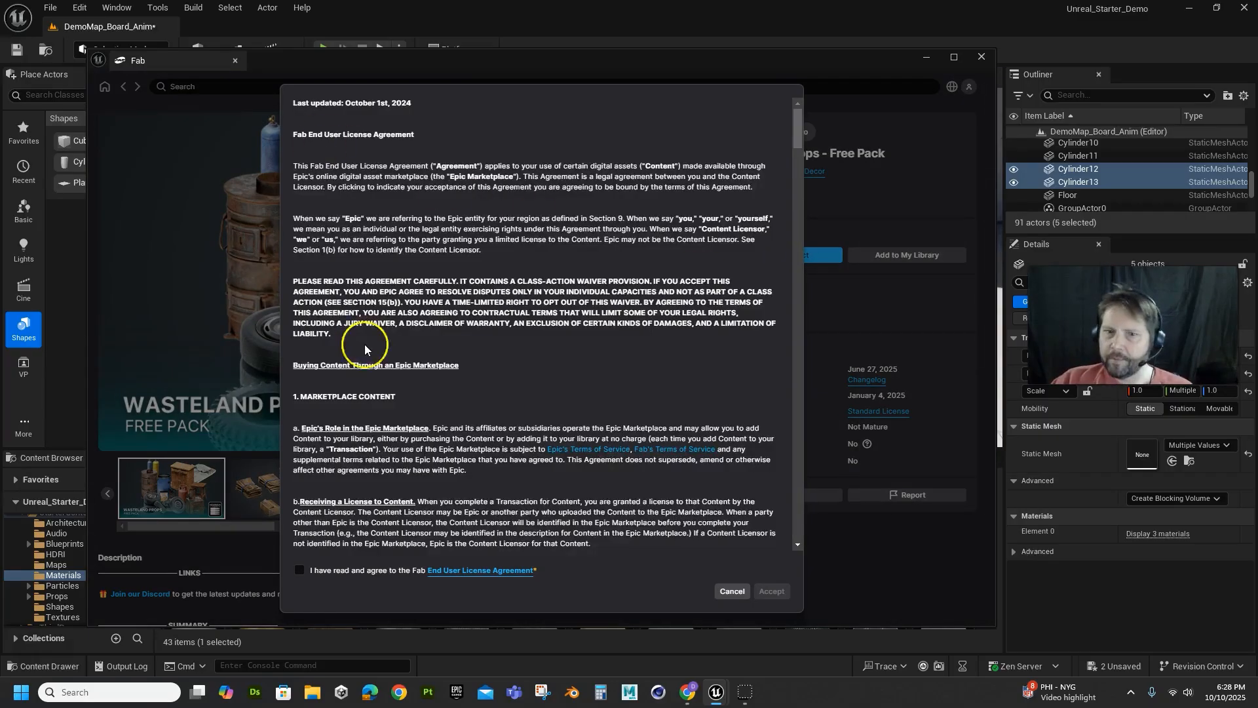
pyautogui.scroll(-10, 365, 344)
pyautogui.scroll(-5, 435, 431)
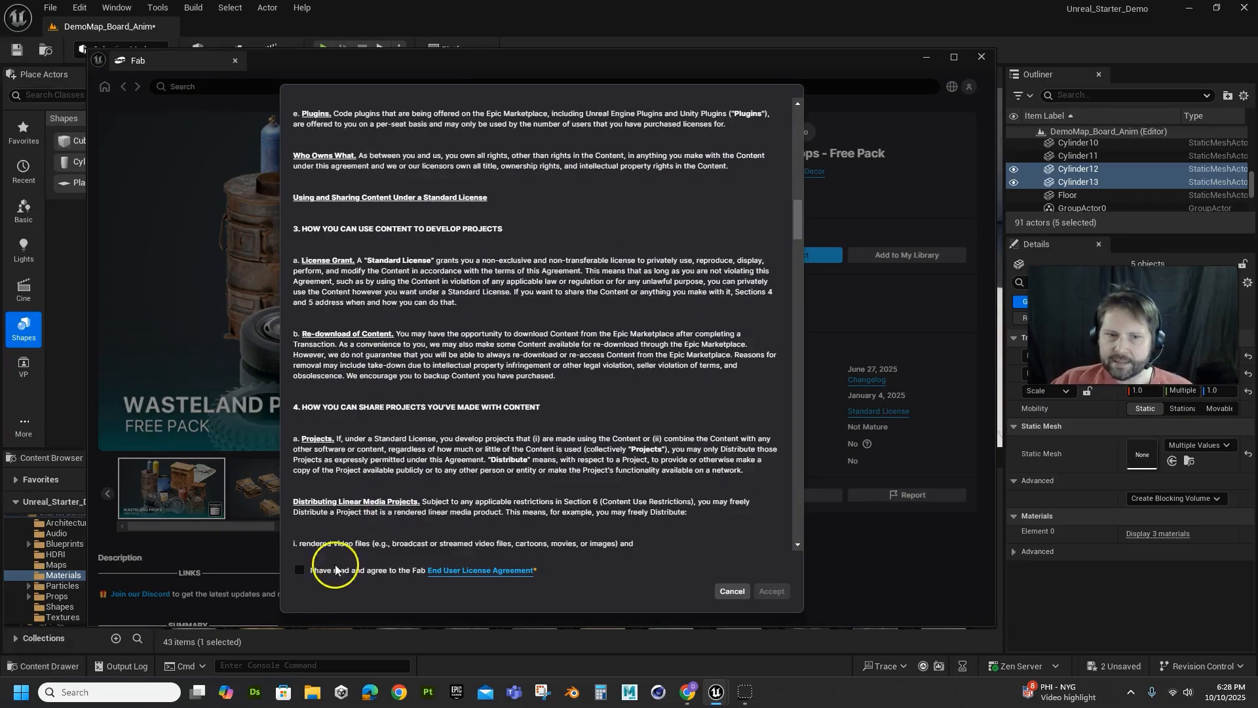
pyautogui.click(300, 570)
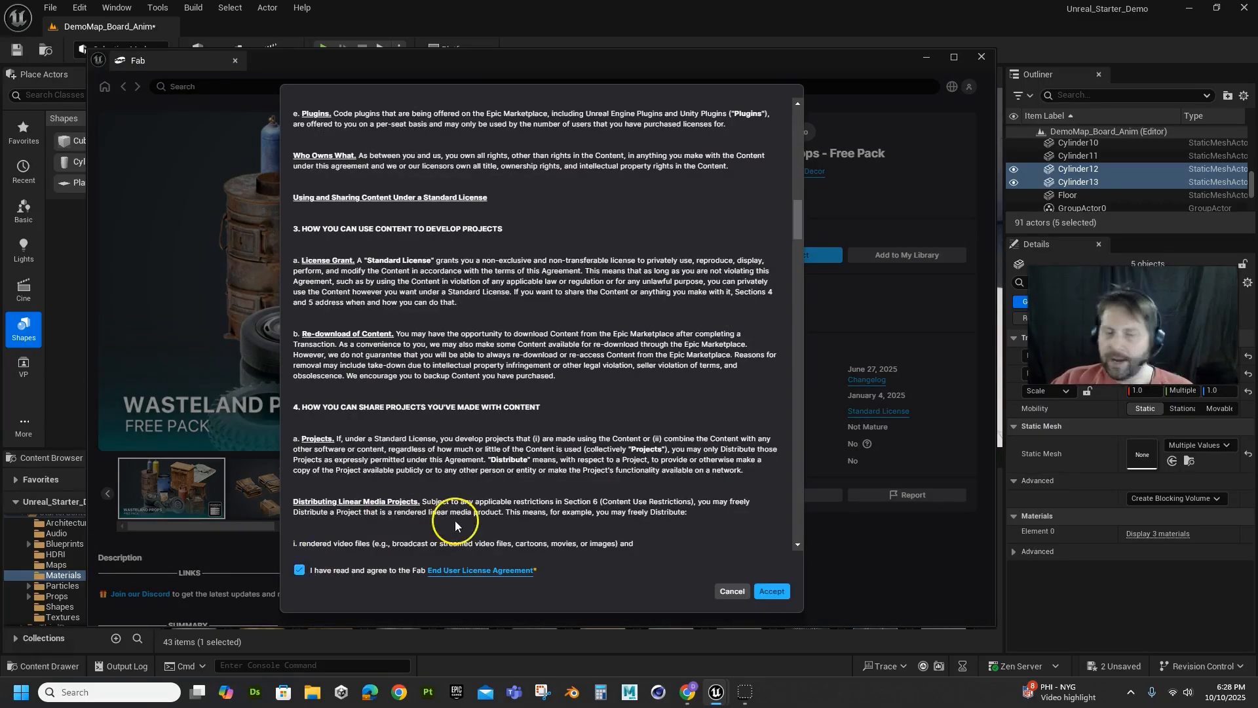
pyautogui.scroll(-5, 471, 517)
pyautogui.scroll(-20, 471, 517)
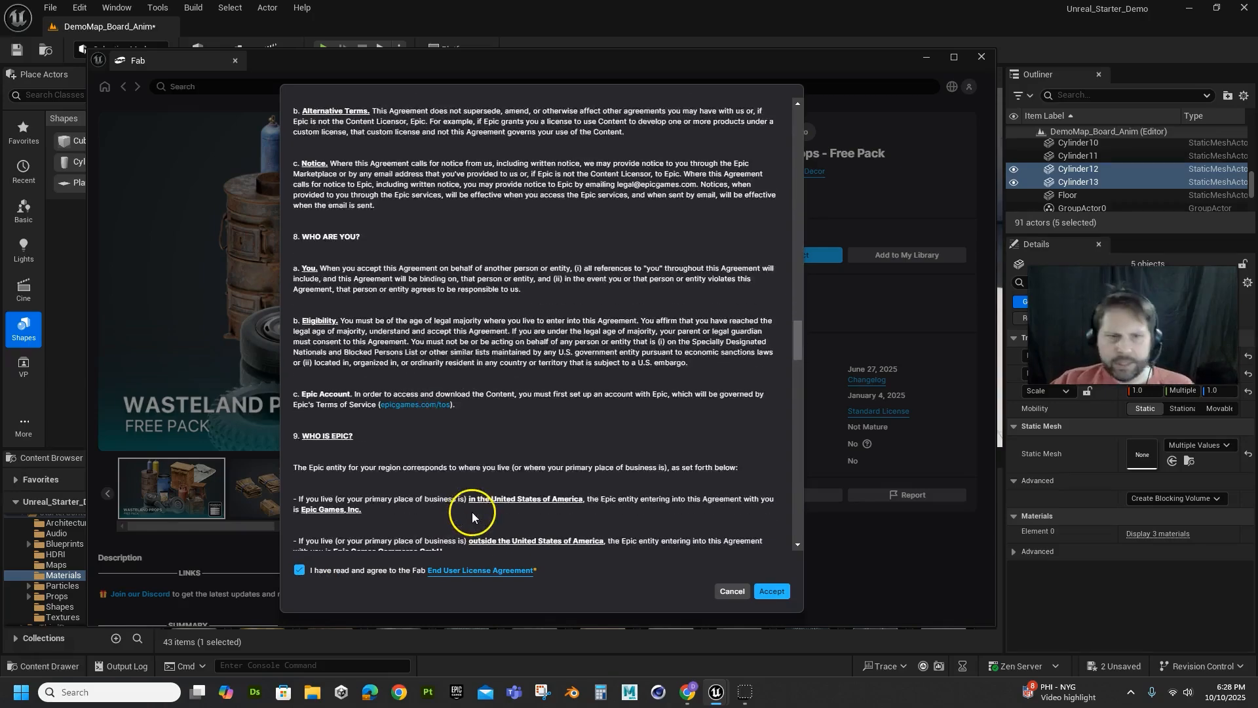
pyautogui.scroll(-15, 475, 509)
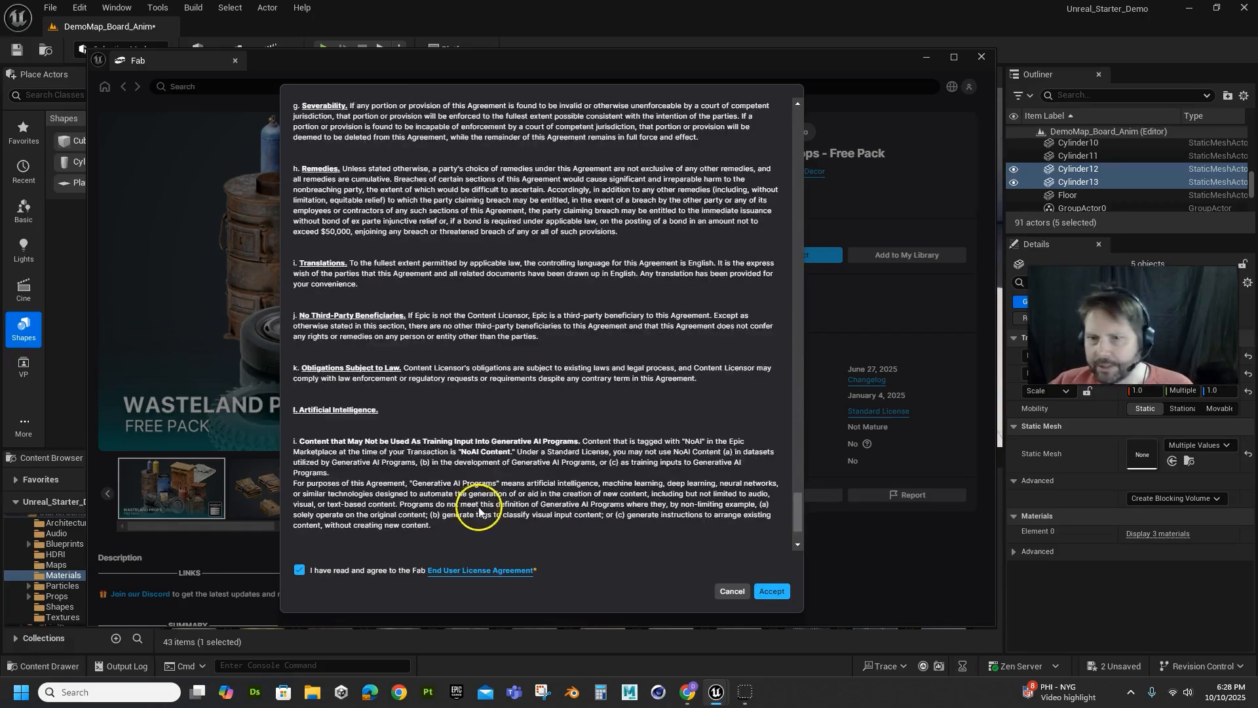
pyautogui.click(771, 590)
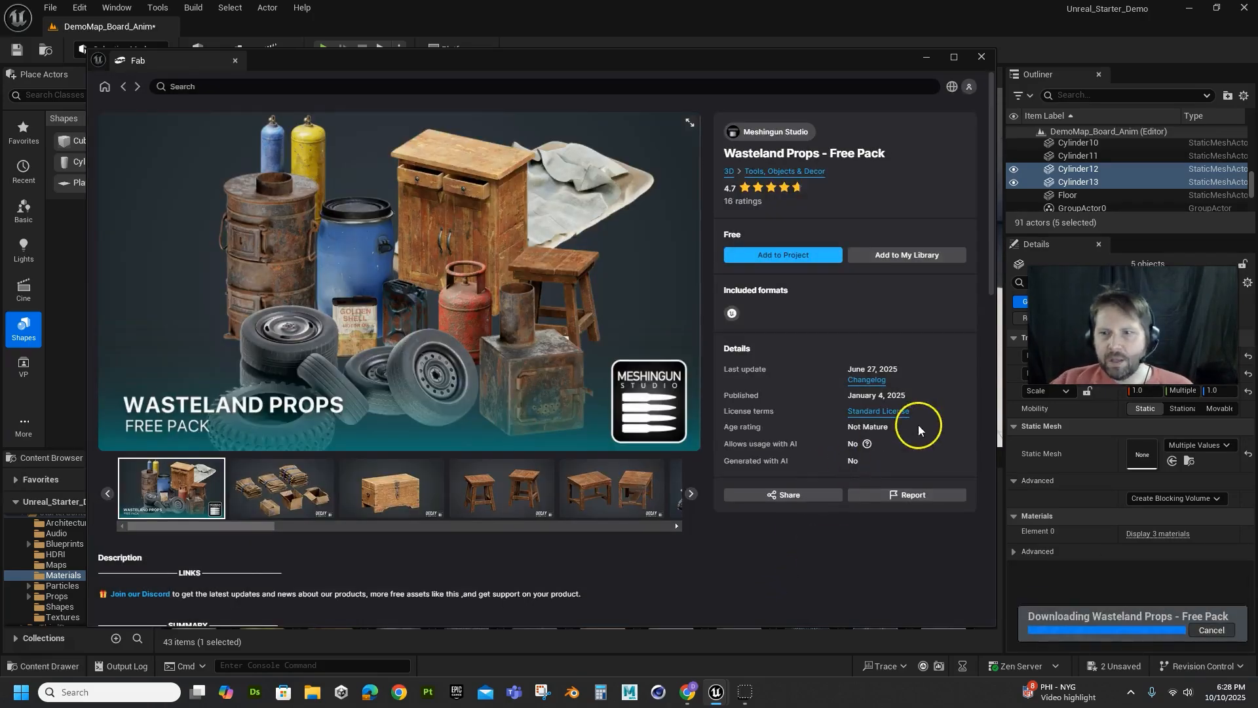